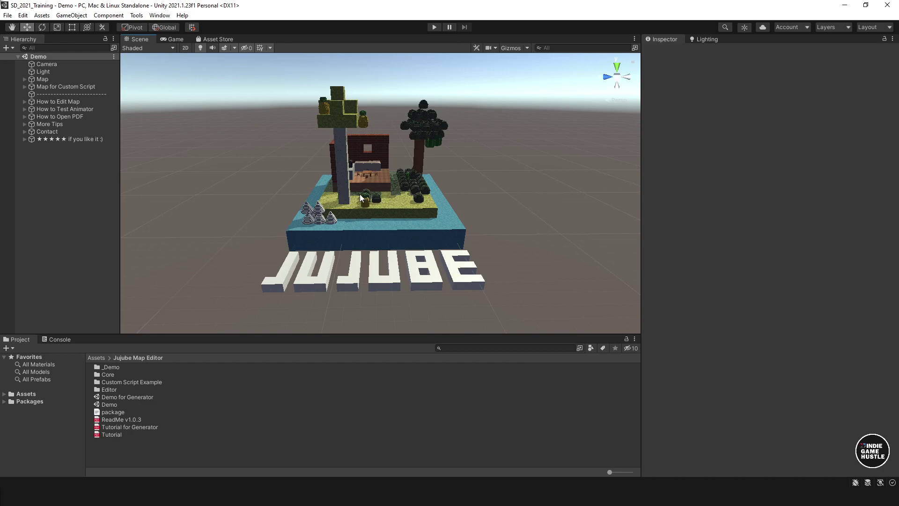
# Select the Map object in the Demo scene and expand it to show its child layers.
pyautogui.keyDown('alt'); pyautogui.moveTo(465, 191); pyautogui.dragTo(453, 221); pyautogui.keyUp('alt')
pyautogui.keyDown('alt'); pyautogui.moveTo(398, 202); pyautogui.dragTo(375, 201); pyautogui.keyUp('alt')
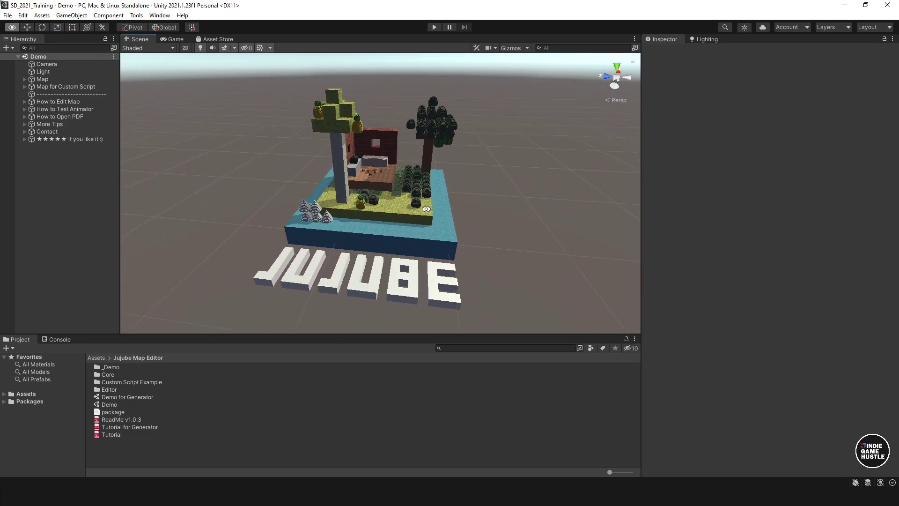
pyautogui.keyDown('alt'); pyautogui.moveTo(456, 207); pyautogui.dragTo(391, 207); pyautogui.keyUp('alt')
pyautogui.scroll(5, 412, 234)
pyautogui.scroll(-8, 374, 197)
pyautogui.scroll(5, 389, 207)
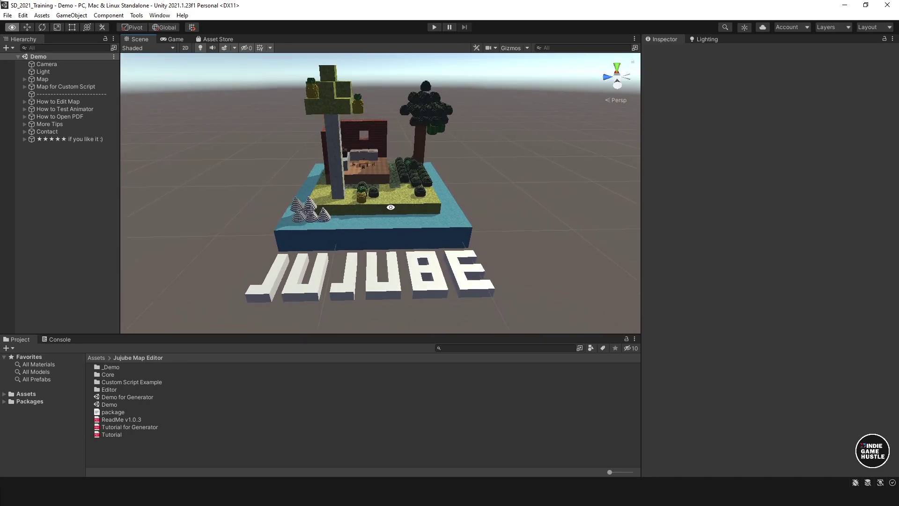
pyautogui.click(61, 80)
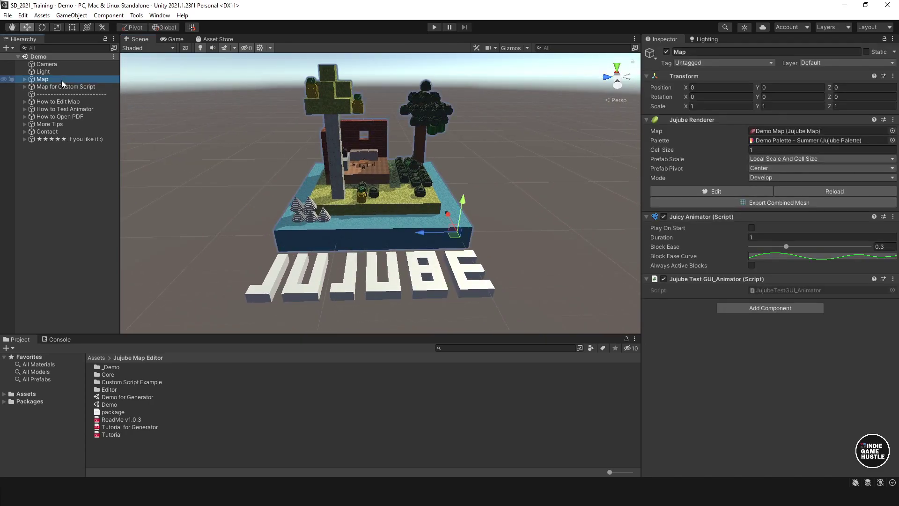
pyautogui.click(25, 79)
pyautogui.click(24, 79)
pyautogui.click(24, 79)
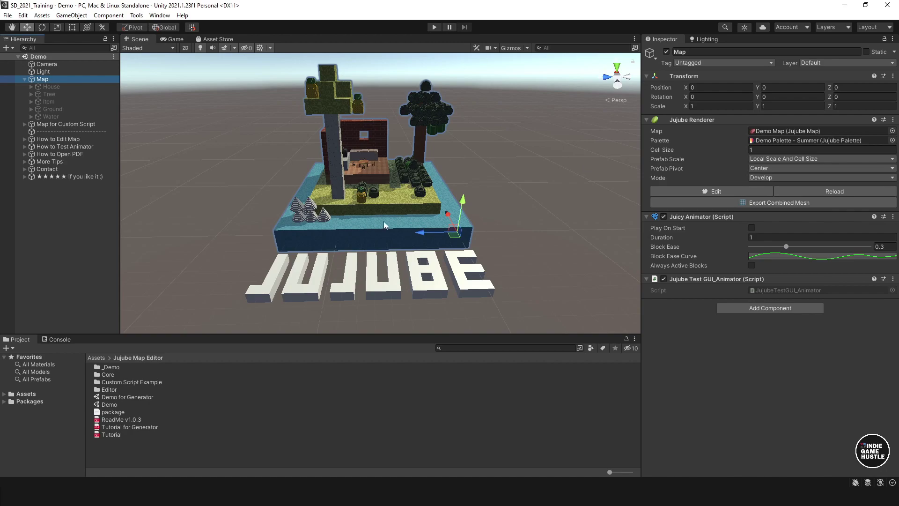
# Inspect the layer details of the Map's Demo Map asset and the prefab list of Demo Palette - Generator.
pyautogui.click(762, 133)
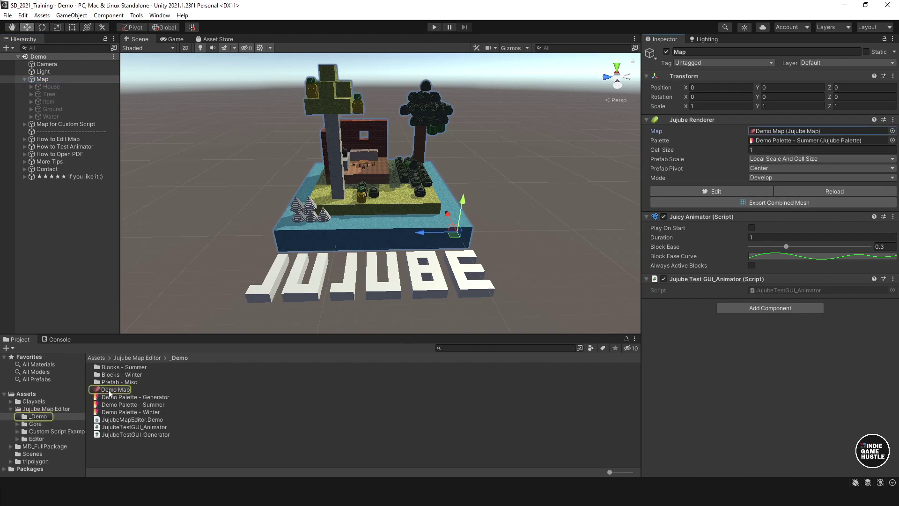
pyautogui.click(111, 391)
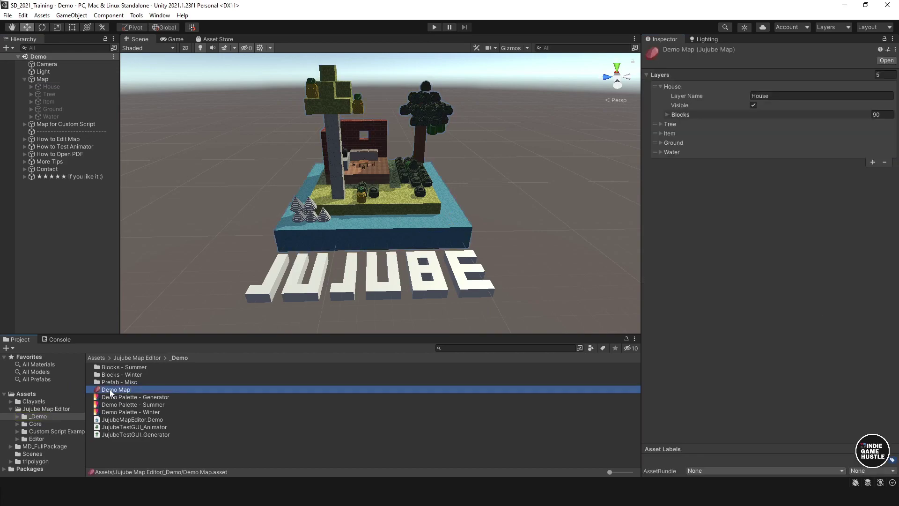
pyautogui.click(660, 151)
pyautogui.click(660, 142)
pyautogui.click(660, 133)
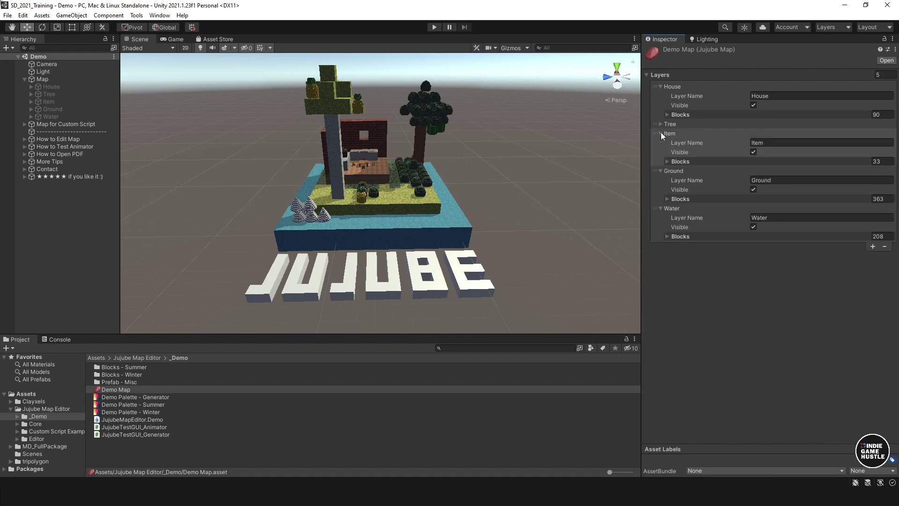
pyautogui.click(660, 124)
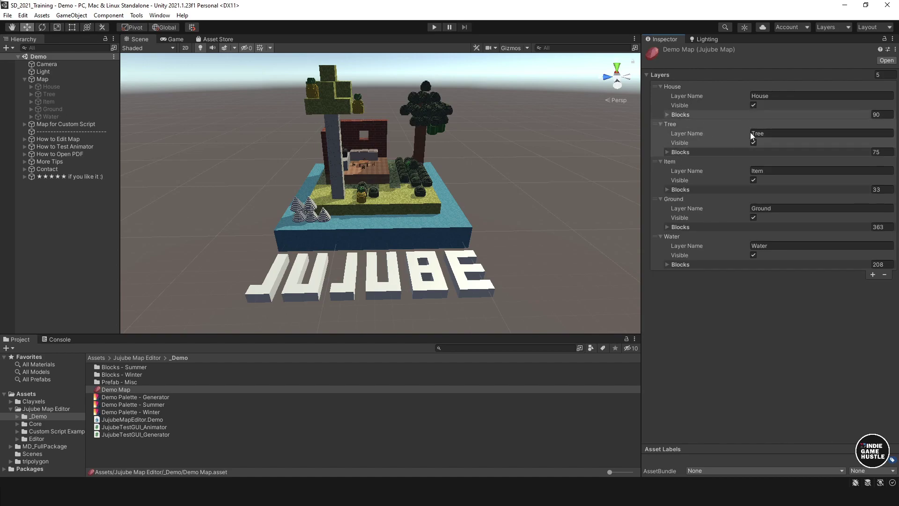
pyautogui.click(125, 397)
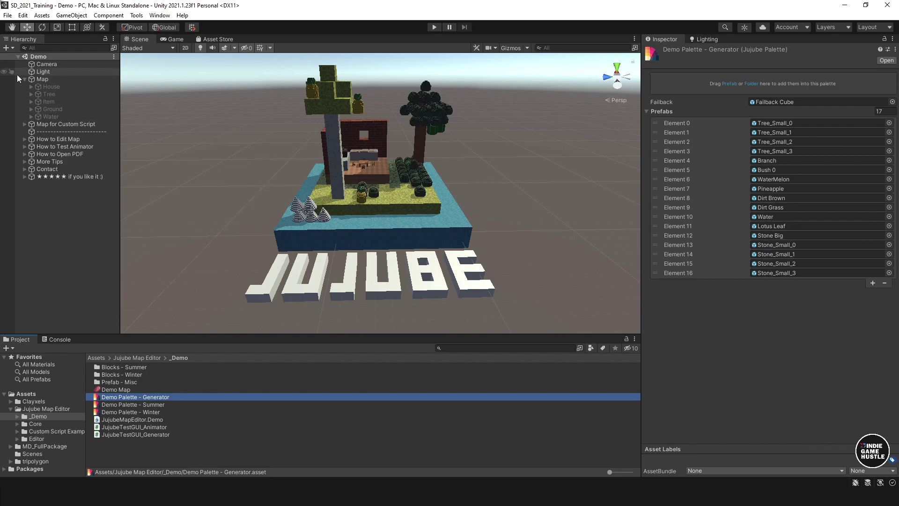
# Start editing the Map object's blocks, add a new layer, and make the Water layer active.
pyautogui.click(49, 80)
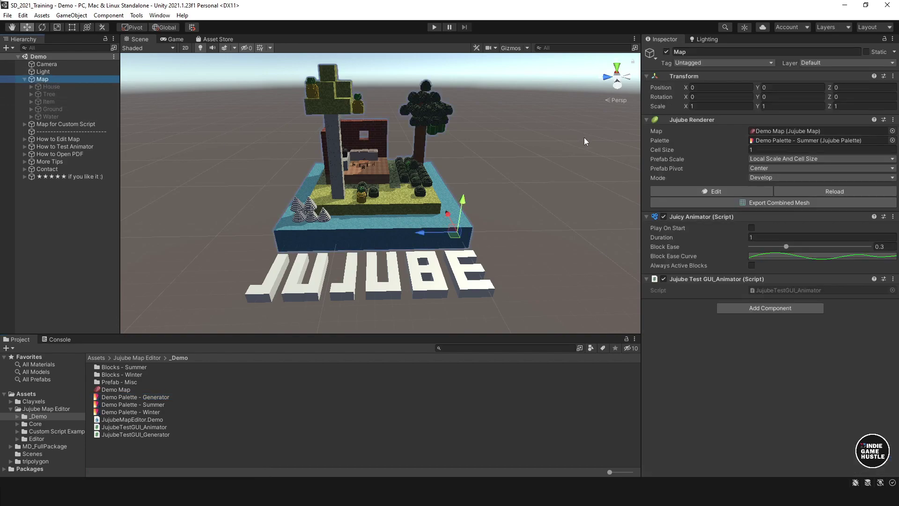
pyautogui.click(695, 191)
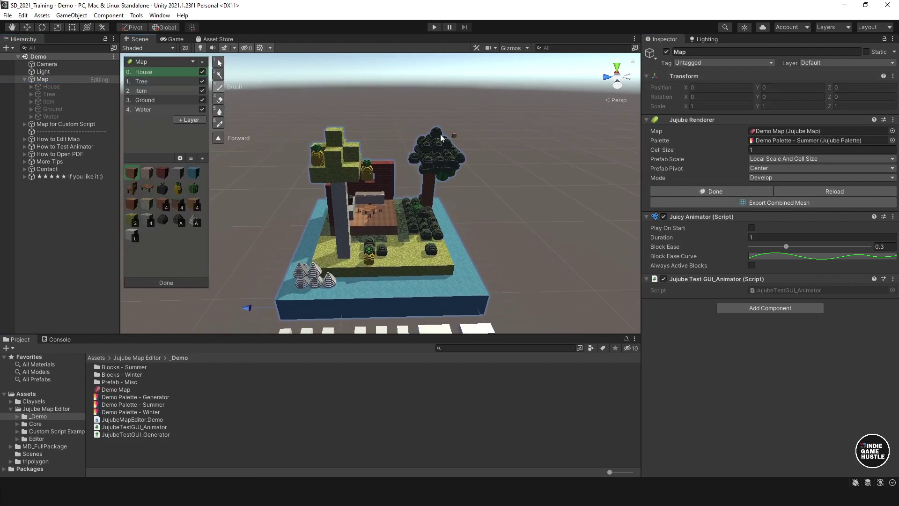
pyautogui.click(187, 119)
pyautogui.click(162, 119)
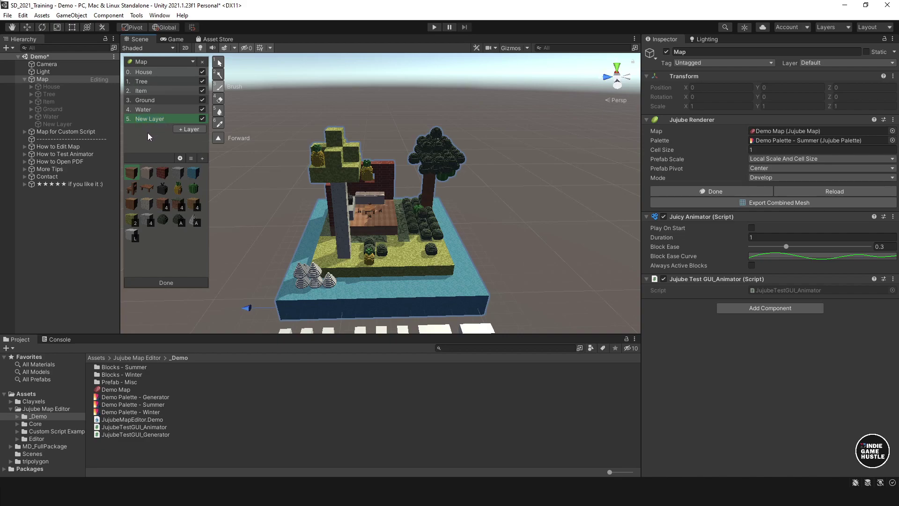
pyautogui.click(167, 111)
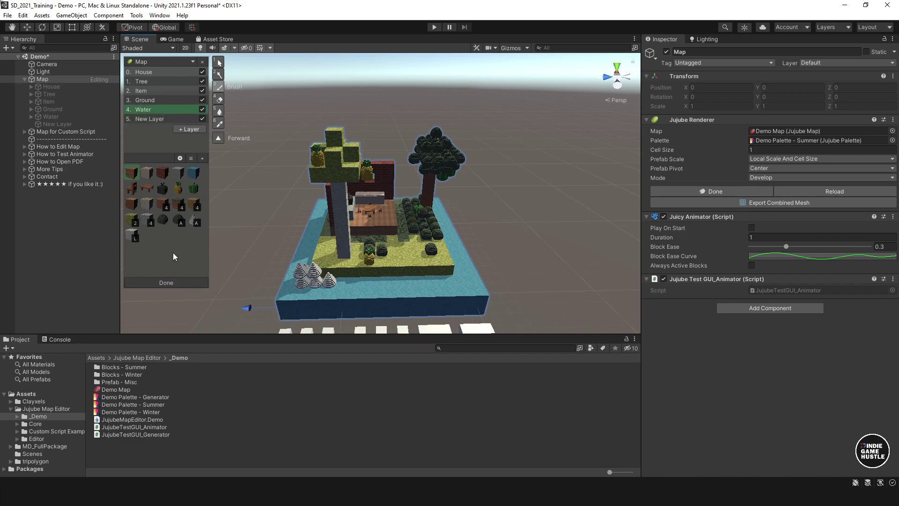
# Inspect the added layer's details in the Demo Map asset.
pyautogui.click(113, 389)
pyautogui.click(661, 274)
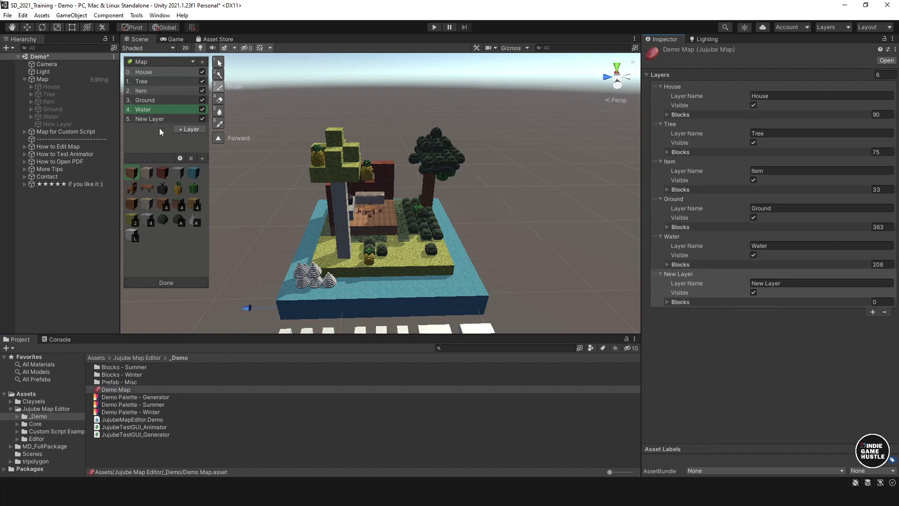
pyautogui.click(218, 73)
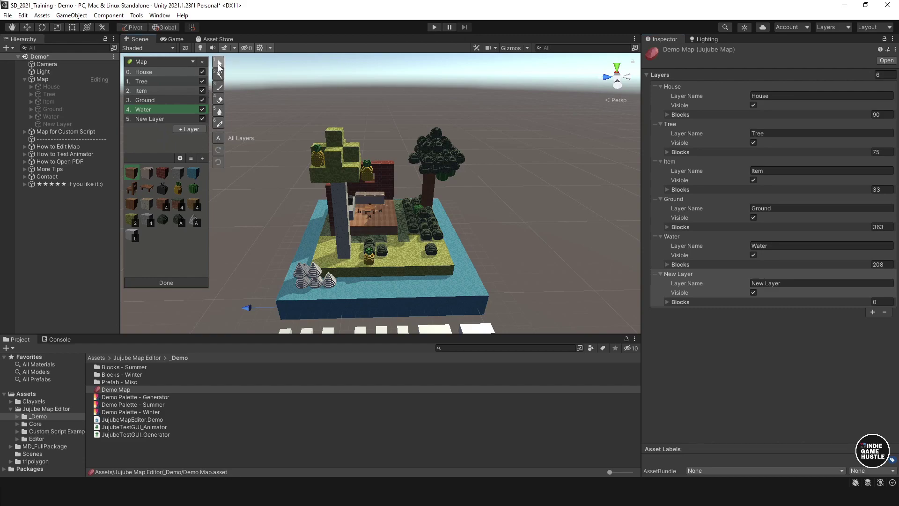
pyautogui.click(222, 96)
pyautogui.click(220, 113)
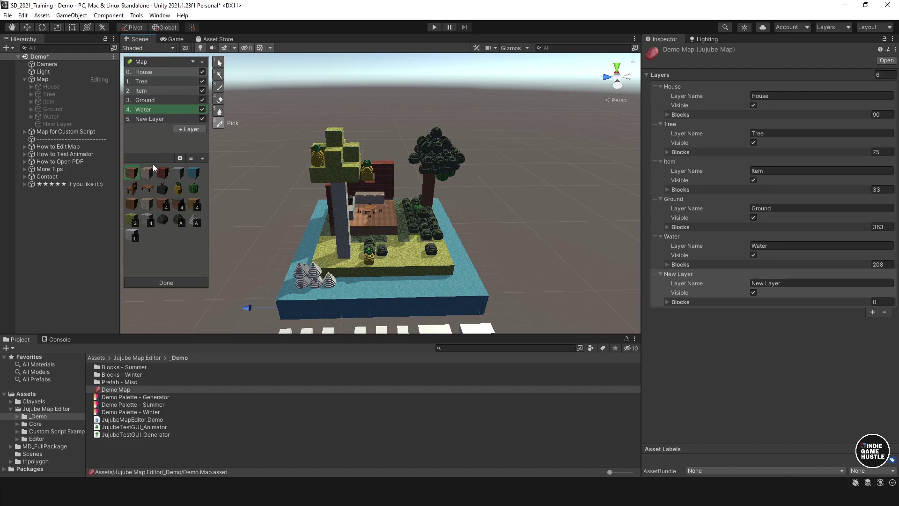
pyautogui.click(147, 175)
pyautogui.click(132, 174)
# Assign Demo Palette - Winter as the Map object's palette and view the restyled map from several angles.
pyautogui.click(44, 79)
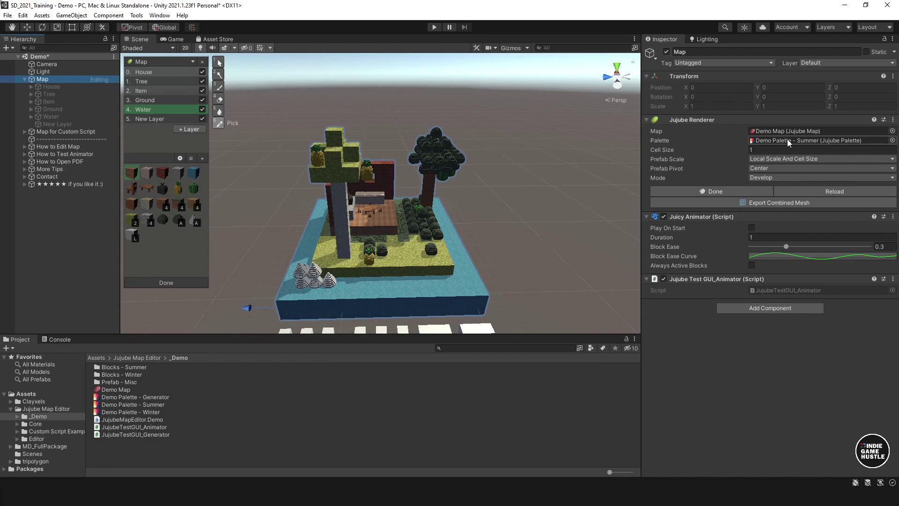
pyautogui.moveTo(141, 412); pyautogui.dragTo(764, 142)
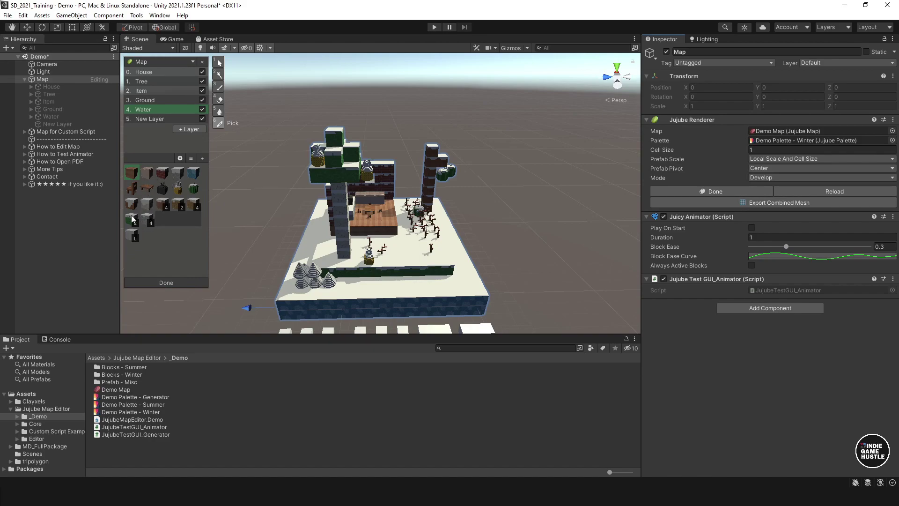
pyautogui.scroll(3, 372, 266)
pyautogui.moveTo(430, 256); pyautogui.dragTo(456, 233, button='middle')
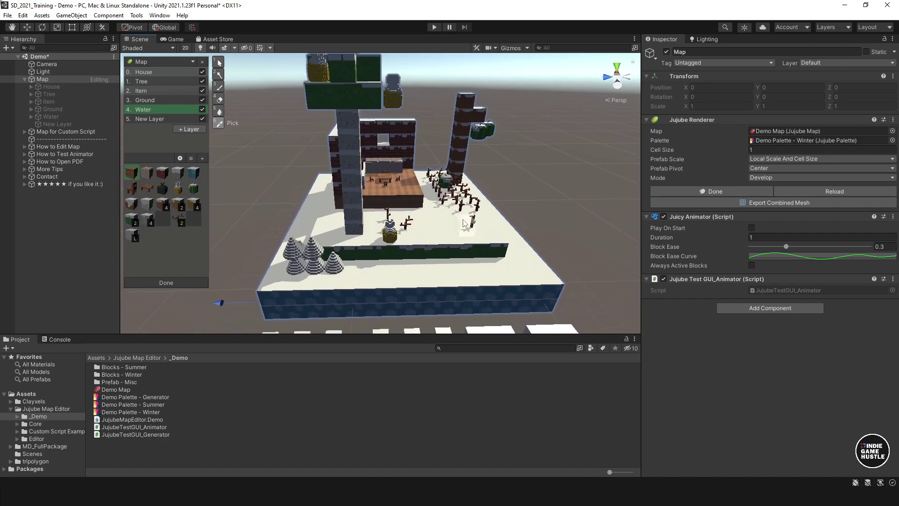
pyautogui.moveTo(508, 236); pyautogui.dragTo(300, 219, button='right')
pyautogui.keyDown('alt'); pyautogui.moveTo(300, 220); pyautogui.dragTo(450, 223); pyautogui.keyUp('alt')
pyautogui.scroll(-3, 389, 220)
pyautogui.moveTo(389, 210); pyautogui.dragTo(378, 230, button='middle')
pyautogui.moveTo(377, 230)
pyautogui.keyDown('alt'); pyautogui.mouseDown()
pyautogui.moveTo(379, 220)
pyautogui.moveTo(385, 232)
pyautogui.mouseUp(); pyautogui.keyUp('alt')
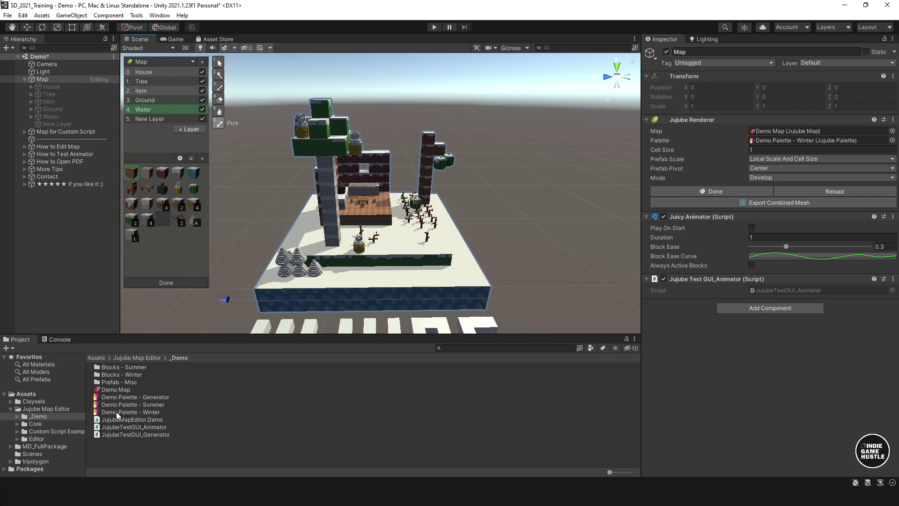
# Set the Map object's palette back to Demo Palette - Summer.
pyautogui.click(892, 140)
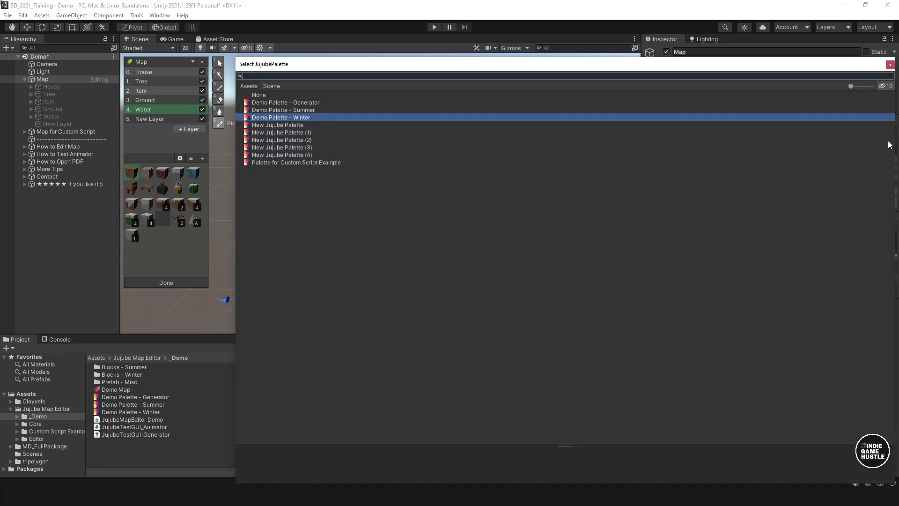
pyautogui.doubleClick(301, 108)
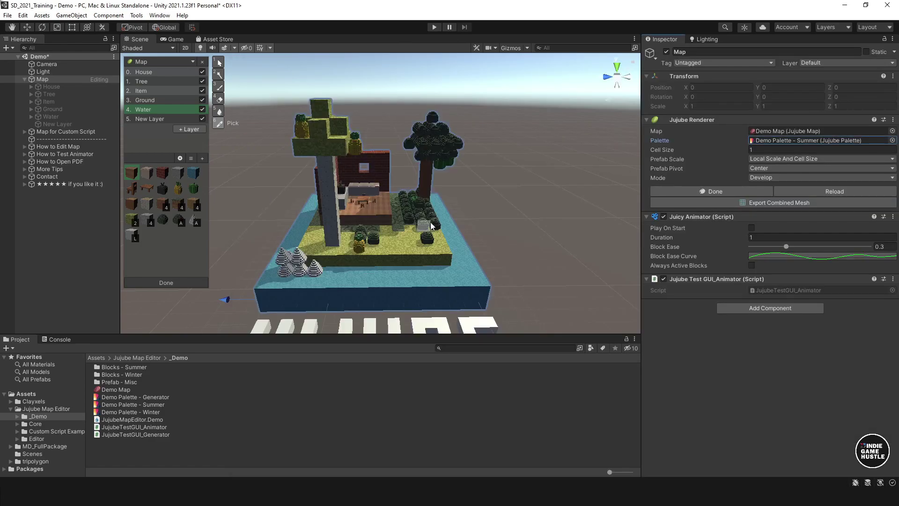
pyautogui.keyDown('alt'); pyautogui.moveTo(422, 225); pyautogui.dragTo(288, 212); pyautogui.keyUp('alt')
pyautogui.keyDown('alt'); pyautogui.moveTo(491, 217); pyautogui.dragTo(417, 229); pyautogui.keyUp('alt')
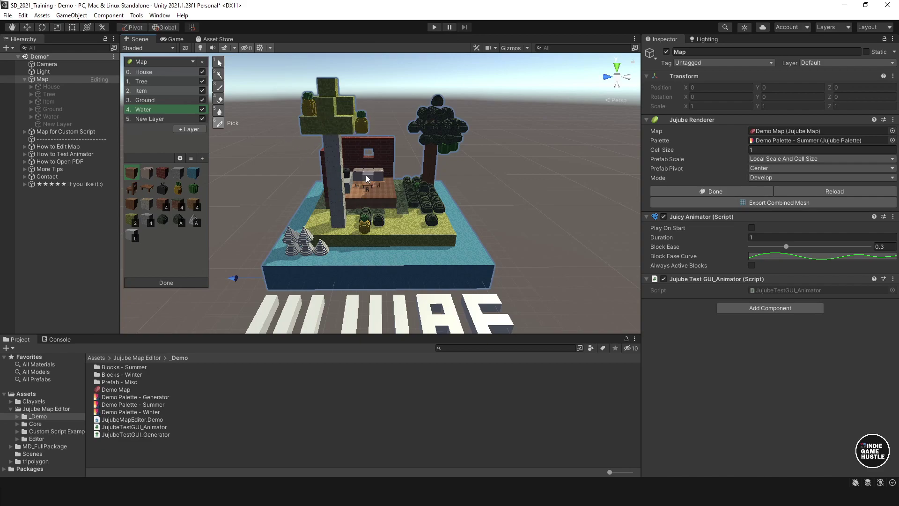
# Brush a row of grass blocks onto the Water layer along the front edge of the ground.
pyautogui.scroll(-3, 366, 173)
pyautogui.keyDown('alt'); pyautogui.moveTo(417, 189); pyautogui.dragTo(300, 205); pyautogui.keyUp('alt')
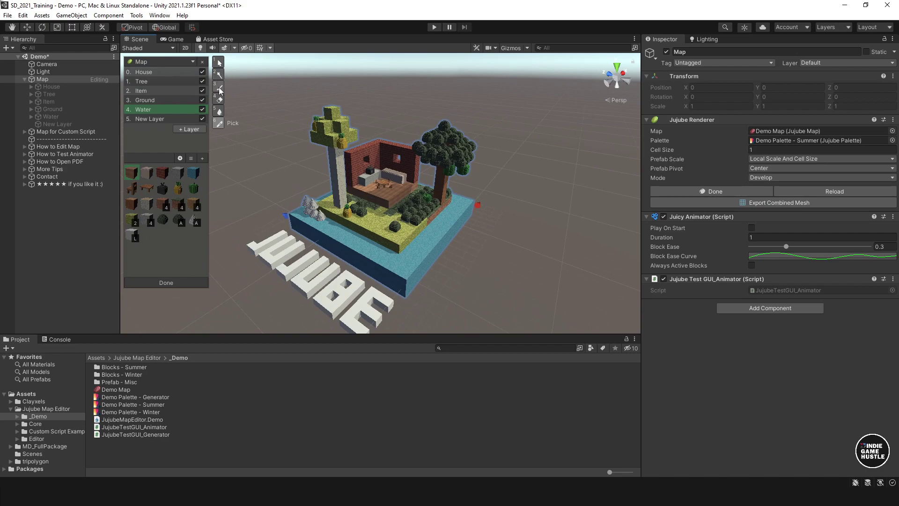
pyautogui.click(219, 88)
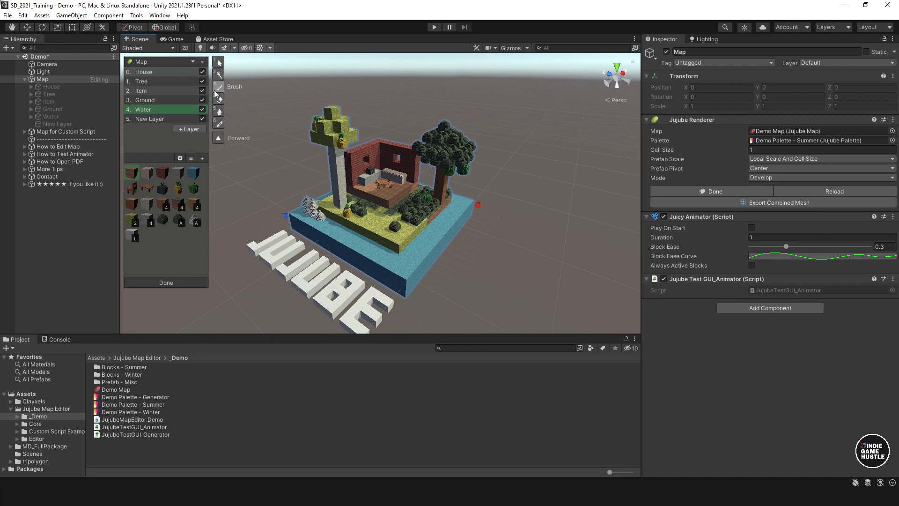
pyautogui.scroll(4, 375, 198)
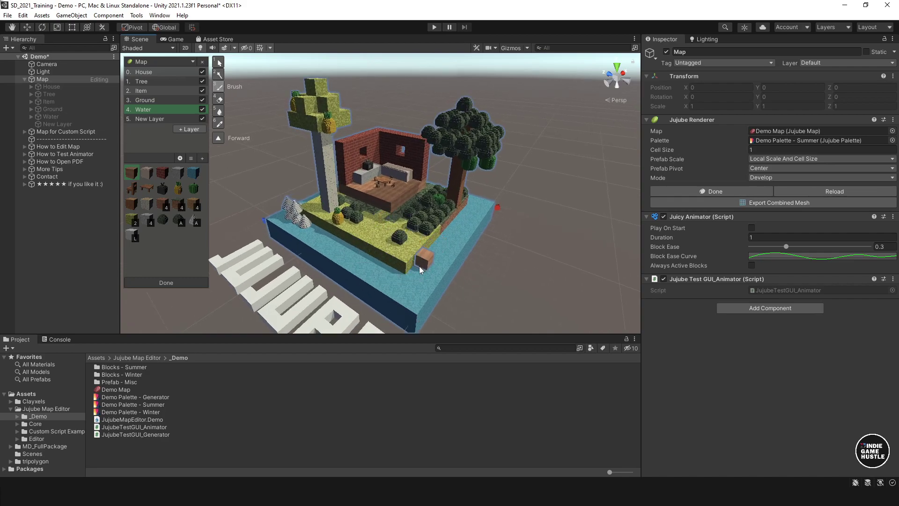
pyautogui.click(132, 219)
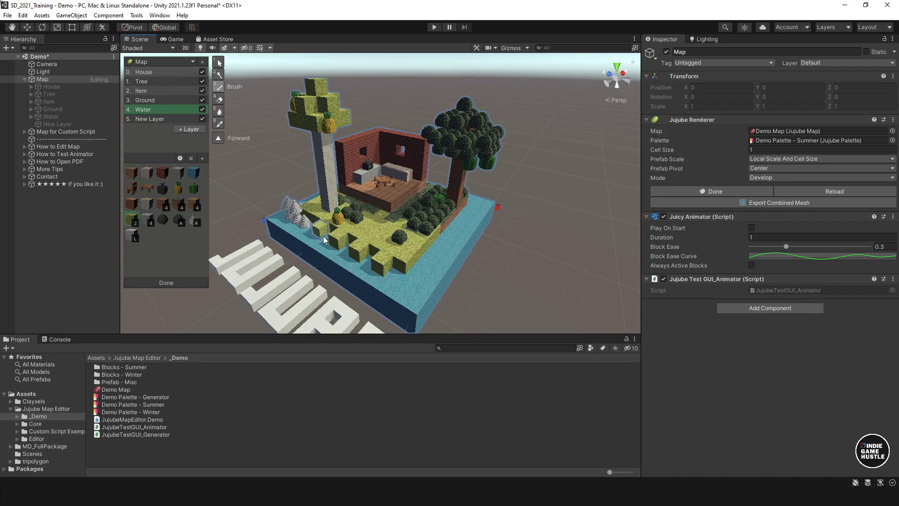
pyautogui.moveTo(328, 238)
pyautogui.keyDown('alt'); pyautogui.mouseDown()
pyautogui.moveTo(356, 262)
pyautogui.moveTo(441, 263)
pyautogui.mouseUp(); pyautogui.keyUp('alt')
pyautogui.keyDown('alt'); pyautogui.moveTo(467, 234); pyautogui.dragTo(448, 156); pyautogui.keyUp('alt')
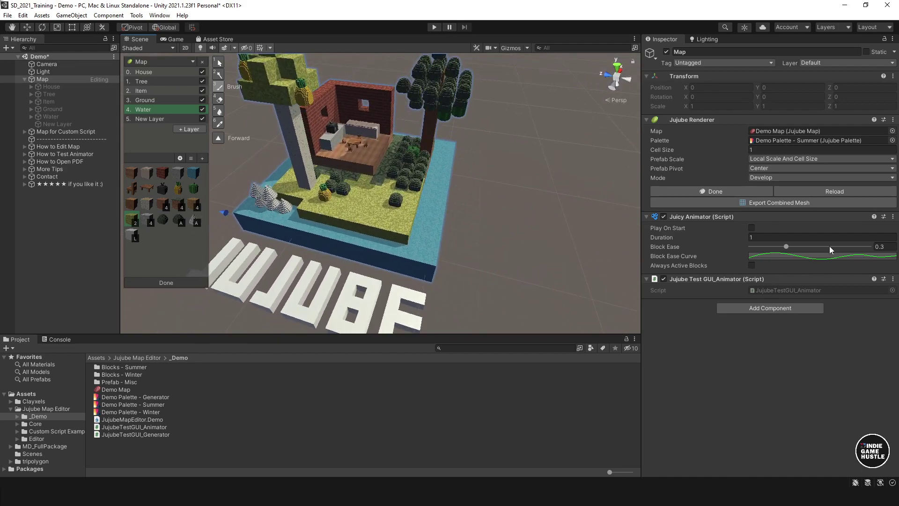
# Brush further grass blocks over the water along part of the front ground edge, and finish the map editing.
pyautogui.keyDown('alt'); pyautogui.moveTo(460, 198); pyautogui.dragTo(366, 175); pyautogui.keyUp('alt')
pyautogui.scroll(1, 366, 176)
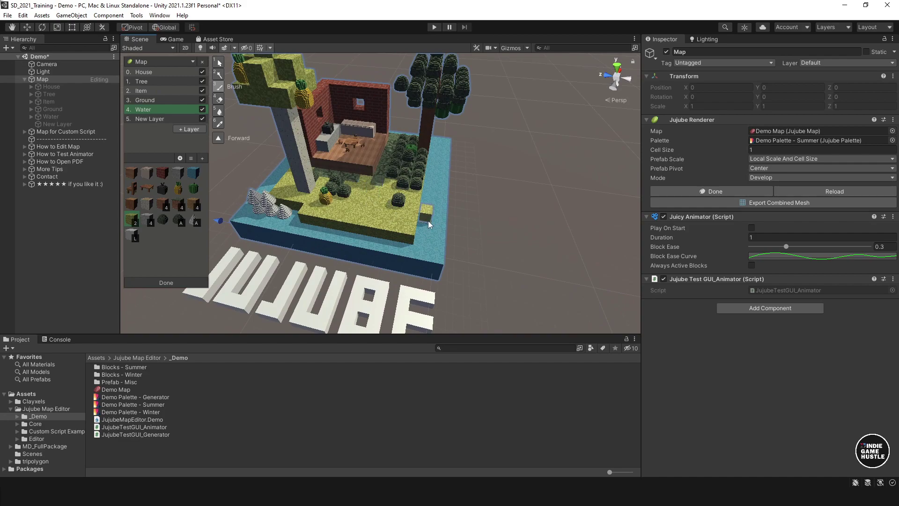
pyautogui.click(302, 221)
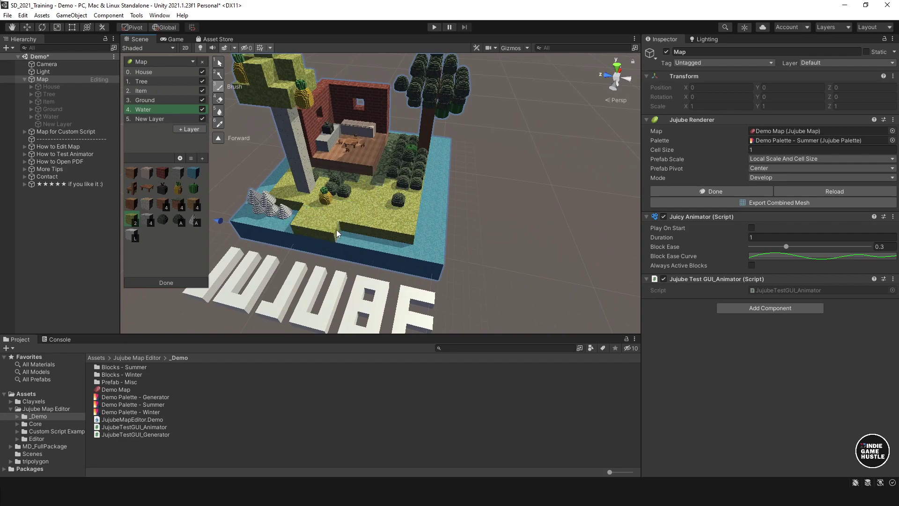
pyautogui.moveTo(373, 181); pyautogui.dragTo(402, 206, button='middle')
pyautogui.scroll(-2, 398, 209)
pyautogui.scroll(8, 397, 209)
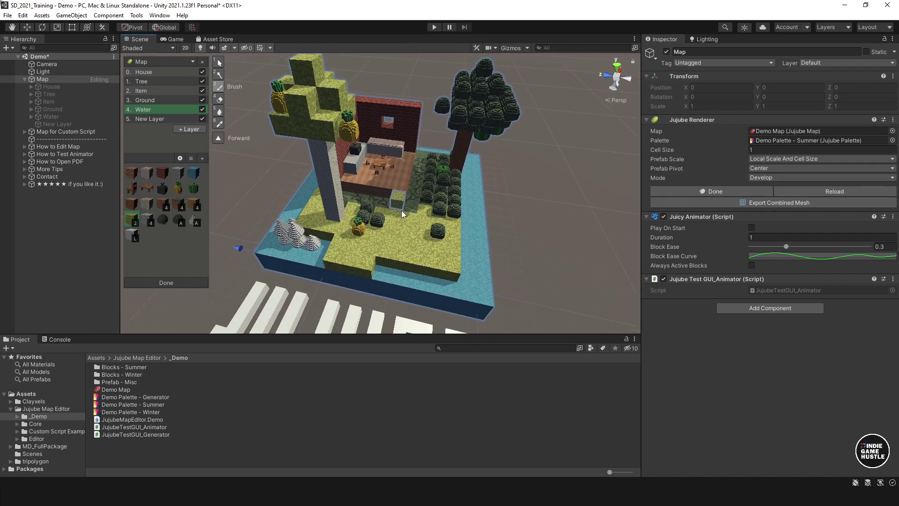
pyautogui.scroll(-3, 397, 209)
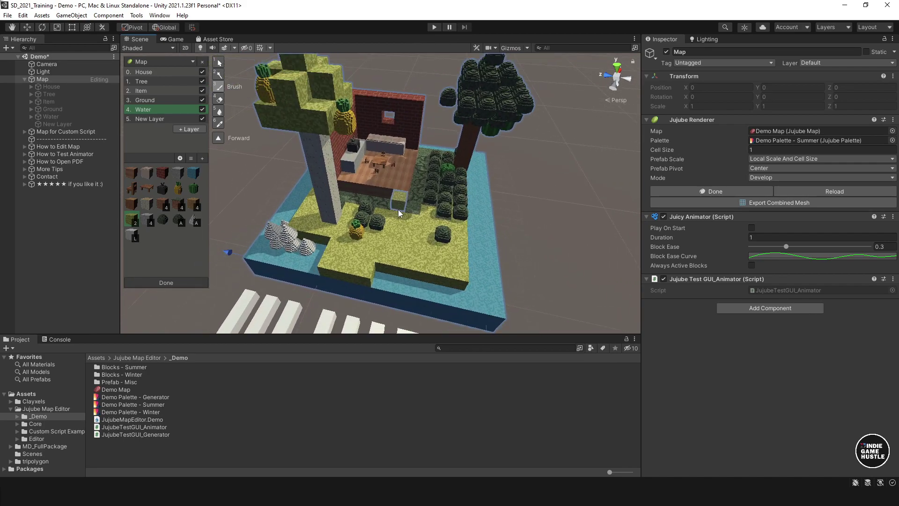
pyautogui.click(689, 191)
pyautogui.keyDown('alt'); pyautogui.moveTo(466, 221); pyautogui.dragTo(453, 199); pyautogui.keyUp('alt')
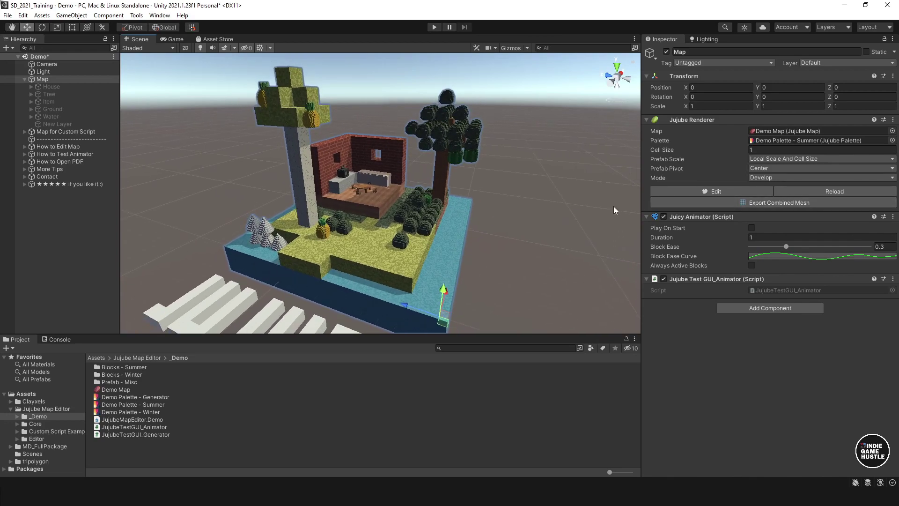
# Reopen the Map object for block editing and activate the Paint tool in front of the house.
pyautogui.click(692, 190)
pyautogui.click(689, 191)
pyautogui.moveTo(458, 231)
pyautogui.keyDown('alt'); pyautogui.mouseDown()
pyautogui.moveTo(398, 262)
pyautogui.moveTo(428, 198)
pyautogui.moveTo(398, 194)
pyautogui.moveTo(456, 195)
pyautogui.moveTo(427, 195)
pyautogui.moveTo(441, 212)
pyautogui.moveTo(426, 203)
pyautogui.mouseUp(); pyautogui.keyUp('alt')
pyautogui.scroll(3, 428, 198)
pyautogui.scroll(8, 440, 211)
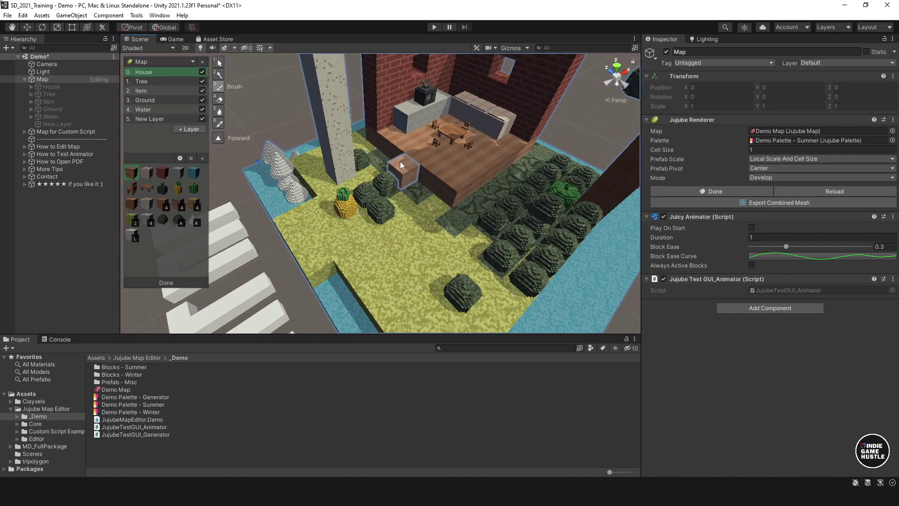
pyautogui.click(437, 212)
pyautogui.click(219, 104)
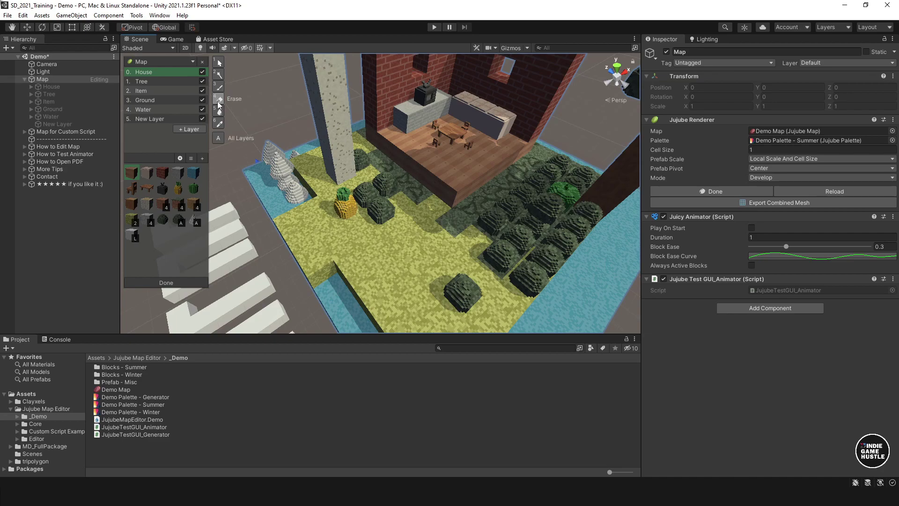
pyautogui.click(219, 111)
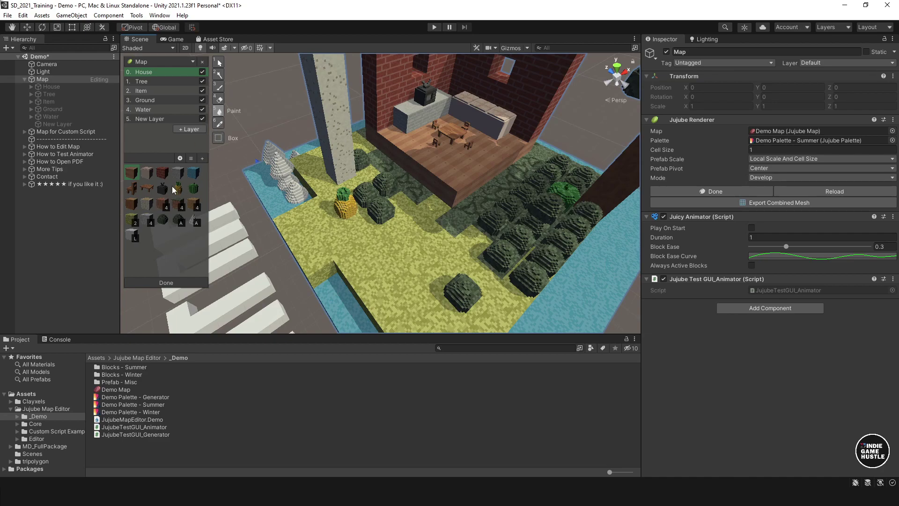
# Paint the dark grass blocks on the ground beside the house floor with the light yellow-green grass block.
pyautogui.click(132, 219)
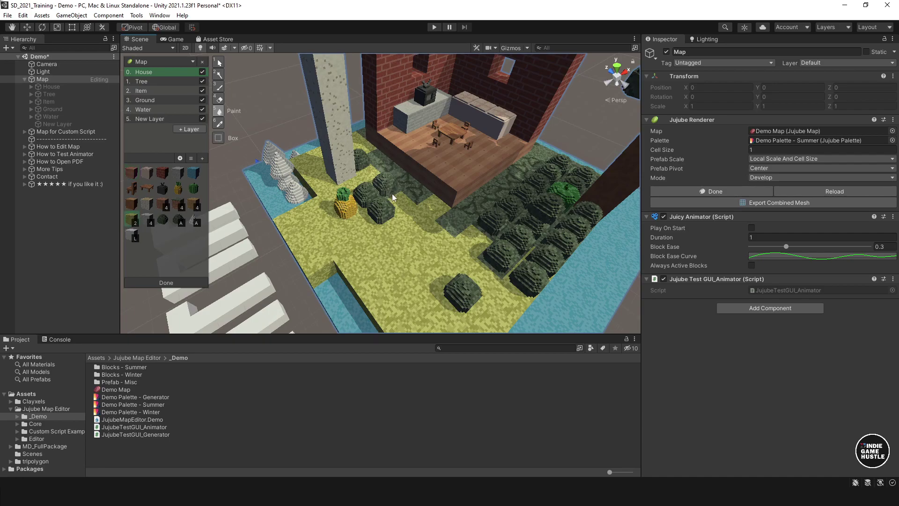
pyautogui.keyDown('alt'); pyautogui.moveTo(418, 192); pyautogui.dragTo(434, 213); pyautogui.keyUp('alt')
pyautogui.scroll(3, 435, 213)
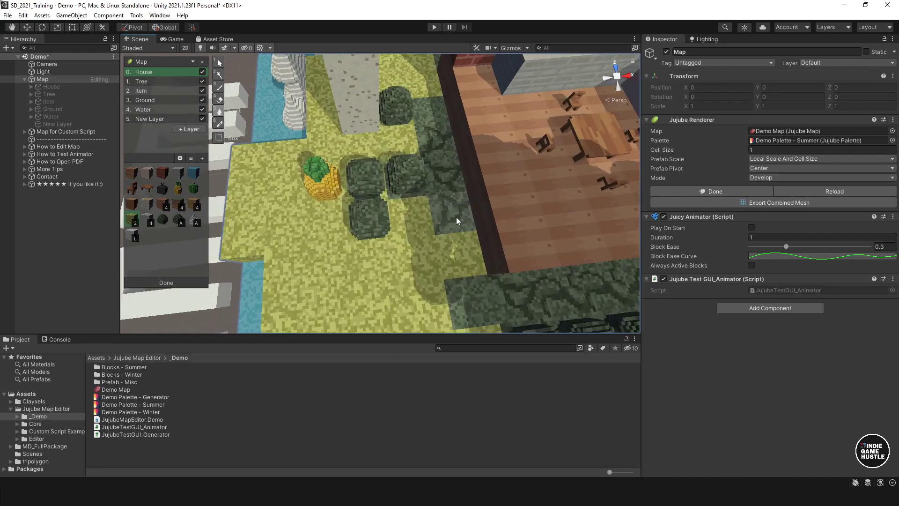
pyautogui.keyDown('alt'); pyautogui.moveTo(412, 197); pyautogui.dragTo(375, 185); pyautogui.keyUp('alt')
pyautogui.click(414, 186)
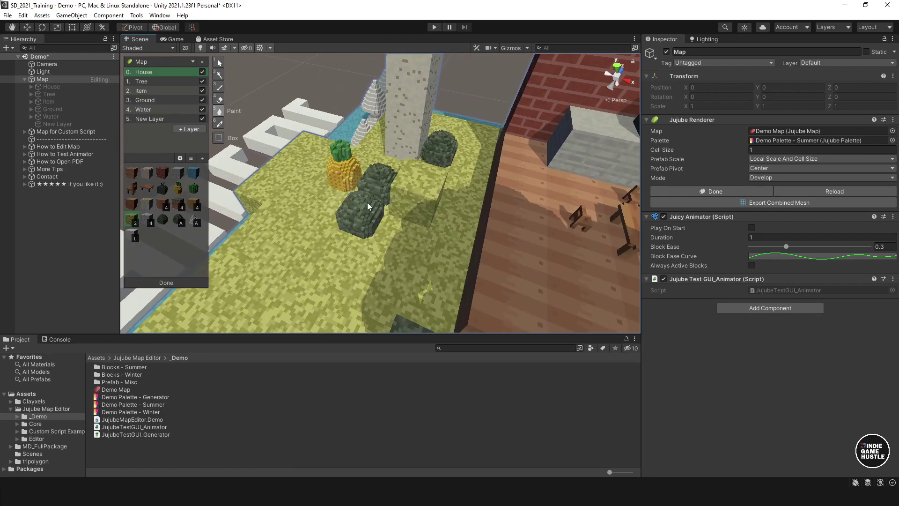
# Preview the Erase and Paint tools on the ground next to the bushes and review the whole map.
pyautogui.keyDown('alt'); pyautogui.moveTo(316, 226); pyautogui.dragTo(392, 207); pyautogui.keyUp('alt')
pyautogui.click(219, 99)
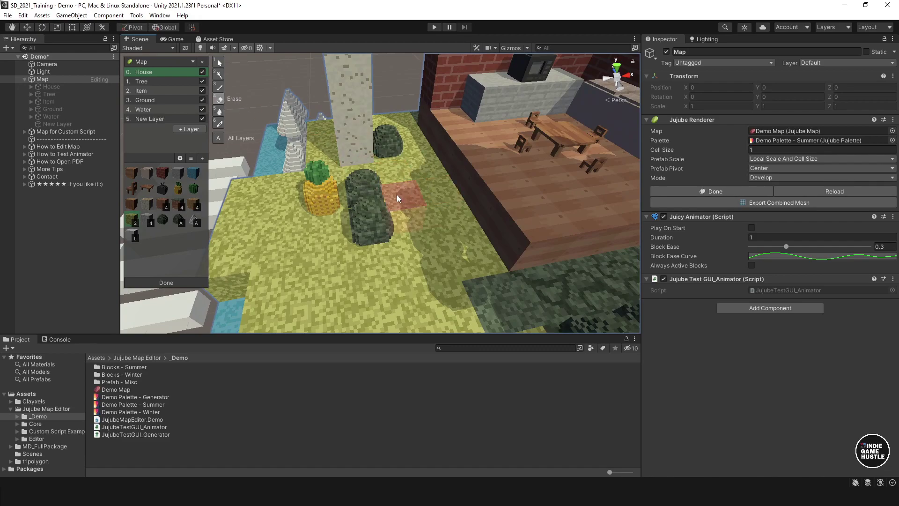
pyautogui.click(220, 111)
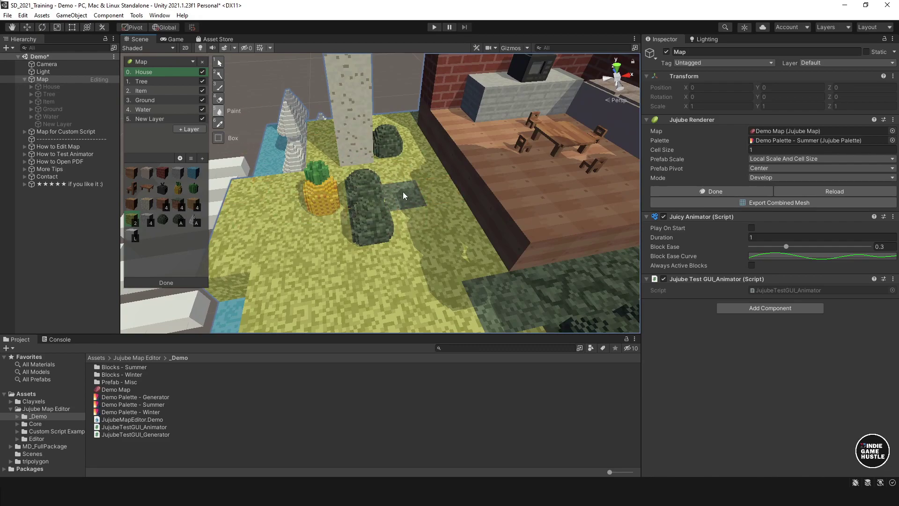
pyautogui.keyDown('alt'); pyautogui.moveTo(427, 198); pyautogui.dragTo(382, 232); pyautogui.keyUp('alt')
pyautogui.scroll(-5, 447, 196)
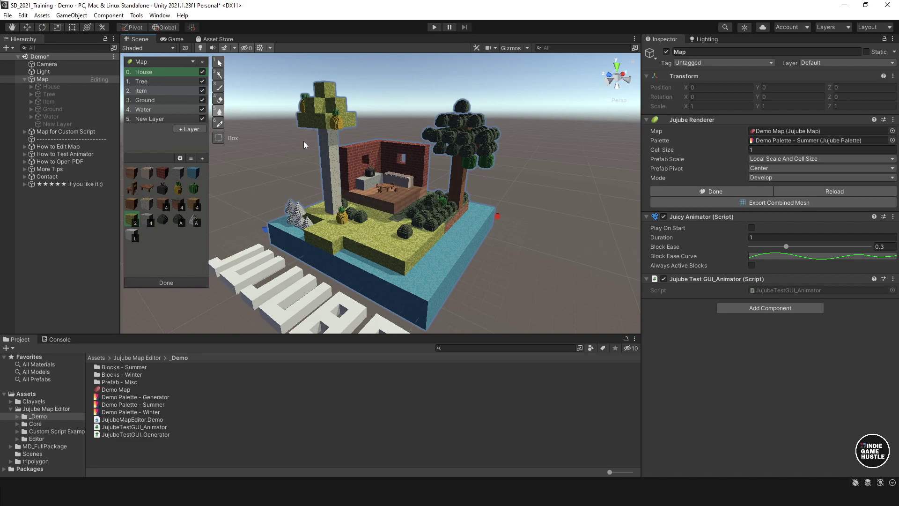
# Brush dark grass-topped dirt blocks onto the front edge of the ground.
pyautogui.click(218, 88)
pyautogui.click(181, 205)
pyautogui.keyDown('alt'); pyautogui.moveTo(388, 247); pyautogui.dragTo(344, 276); pyautogui.keyUp('alt')
pyautogui.scroll(2, 355, 257)
pyautogui.click(334, 268)
pyautogui.click(347, 276)
pyautogui.click(364, 285)
pyautogui.click(332, 268)
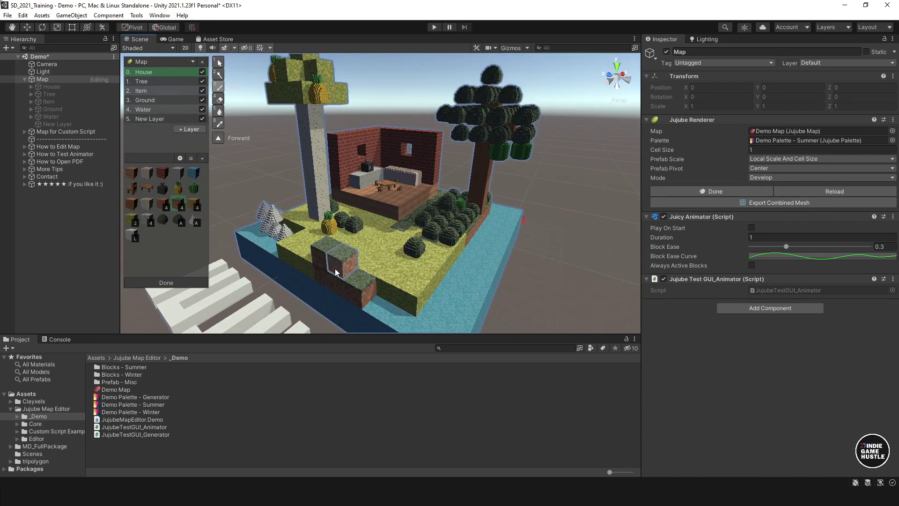
# Brush rows of the grass-topped dirt block over the water along the side edge of the ground.
pyautogui.keyDown('alt'); pyautogui.moveTo(354, 277); pyautogui.dragTo(305, 240); pyautogui.keyUp('alt')
pyautogui.click(310, 274)
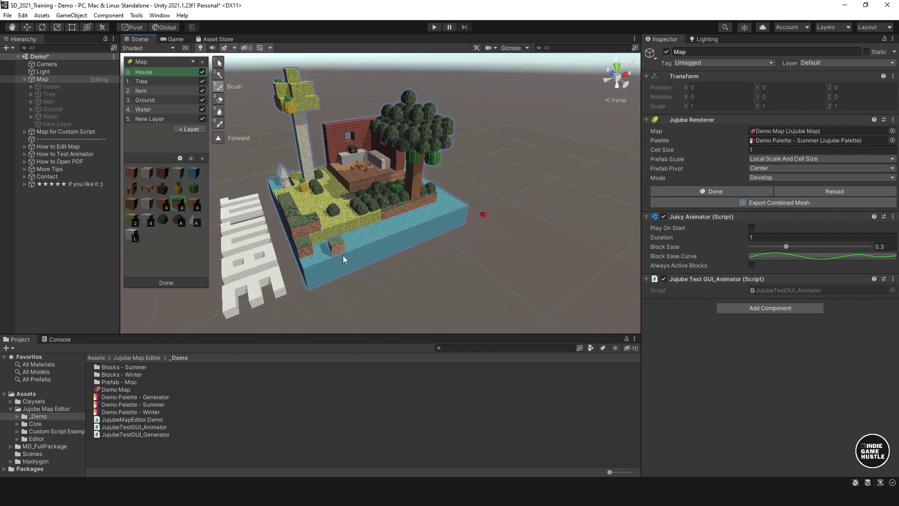
pyautogui.scroll(5, 330, 248)
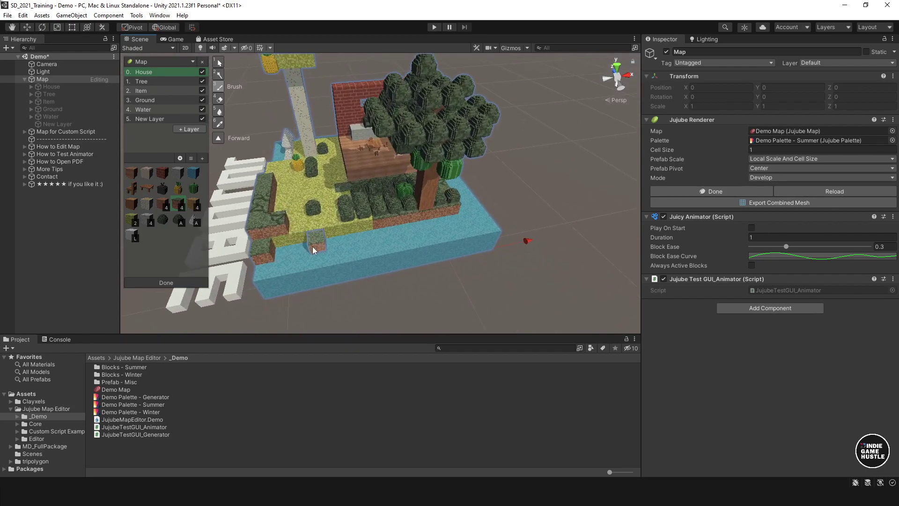
pyautogui.moveTo(289, 260); pyautogui.dragTo(356, 260)
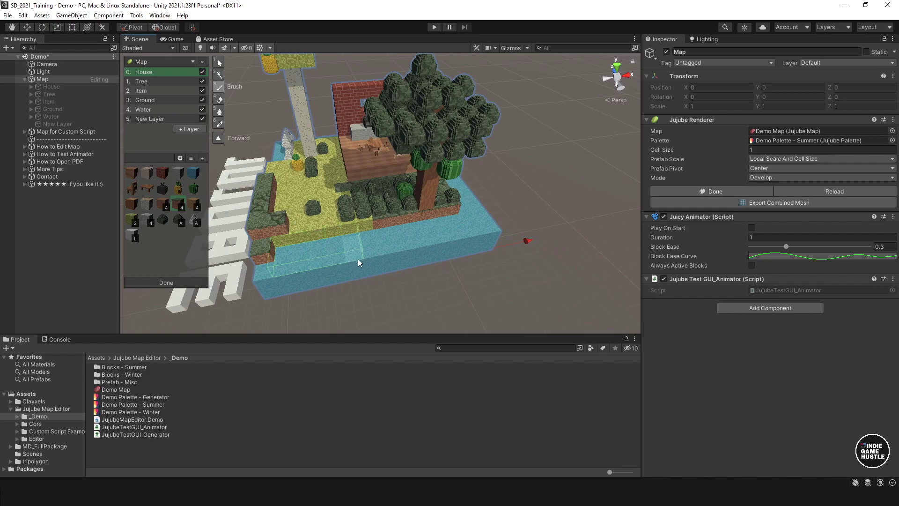
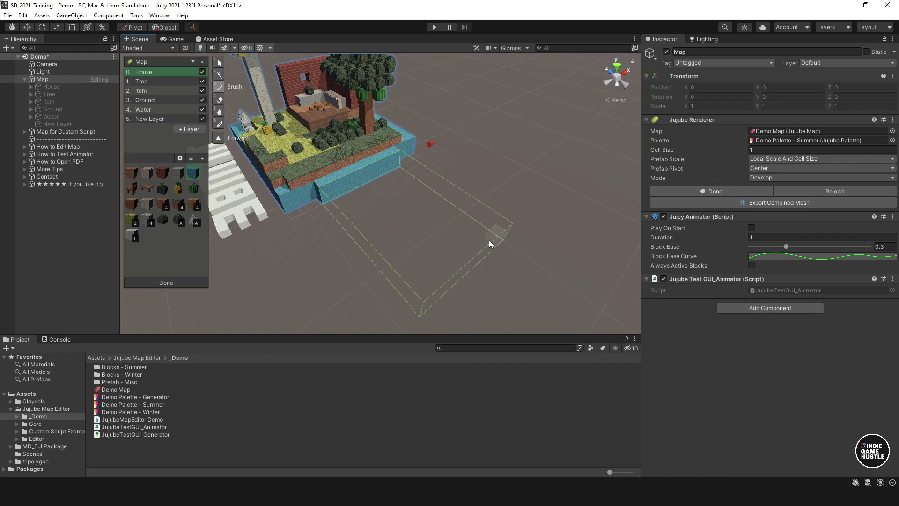
# Brush a long rectangle of water blocks extending outward from the side of the map.
pyautogui.moveTo(489, 240); pyautogui.dragTo(460, 238)
pyautogui.moveTo(460, 238)
pyautogui.mouseDown(button='right')
pyautogui.moveTo(201, 210)
pyautogui.moveTo(409, 225)
pyautogui.moveTo(448, 240)
pyautogui.mouseUp(button='right')
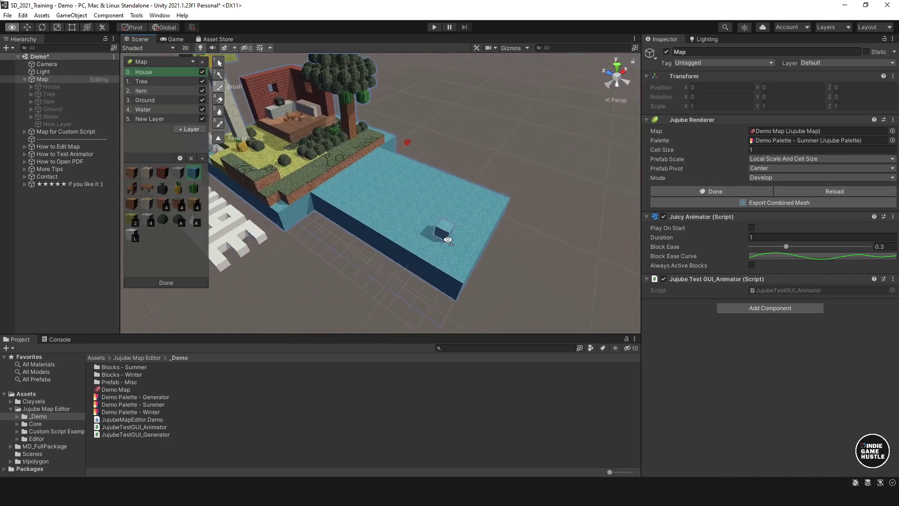
pyautogui.keyDown('alt'); pyautogui.moveTo(448, 240); pyautogui.dragTo(392, 186); pyautogui.keyUp('alt')
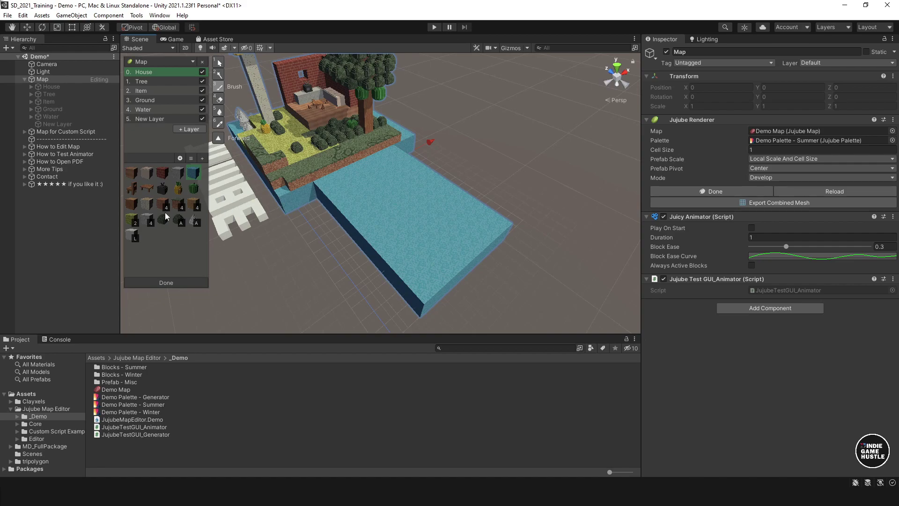
# Brush a small patch of grass-topped dirt blocks jutting from the shore onto the new water strip.
pyautogui.click(177, 201)
pyautogui.keyDown('alt'); pyautogui.moveTo(412, 210); pyautogui.dragTo(358, 190); pyautogui.keyUp('alt')
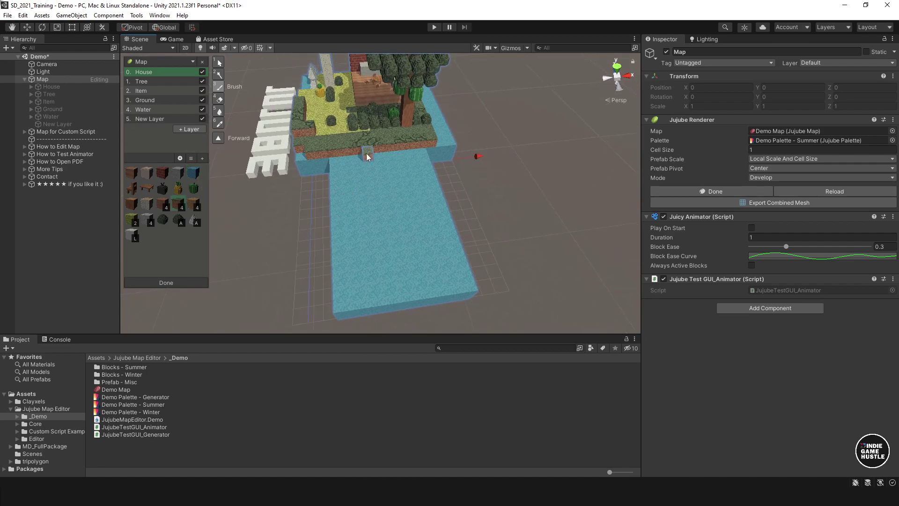
pyautogui.click(390, 161)
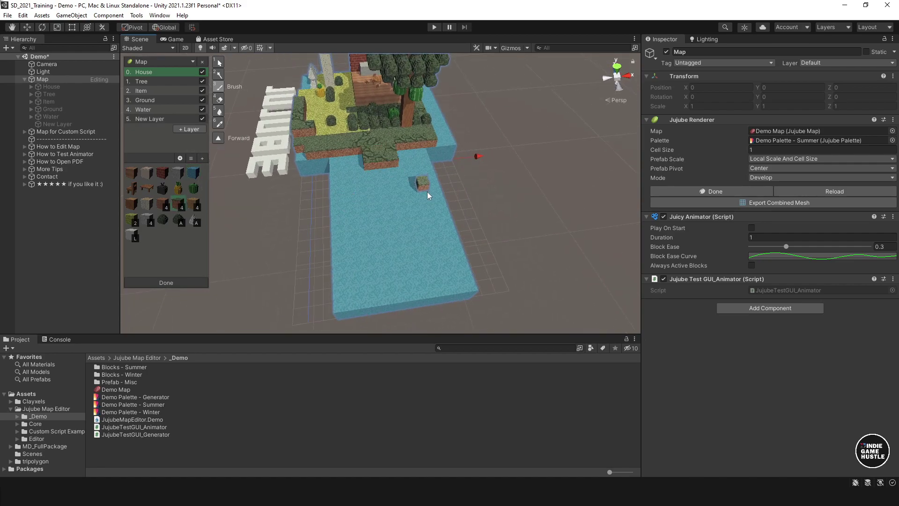
# Brush two separate grass islands on the water strip, one in the middle and one near its far end.
pyautogui.keyDown('alt'); pyautogui.moveTo(427, 192); pyautogui.dragTo(419, 175); pyautogui.keyUp('alt')
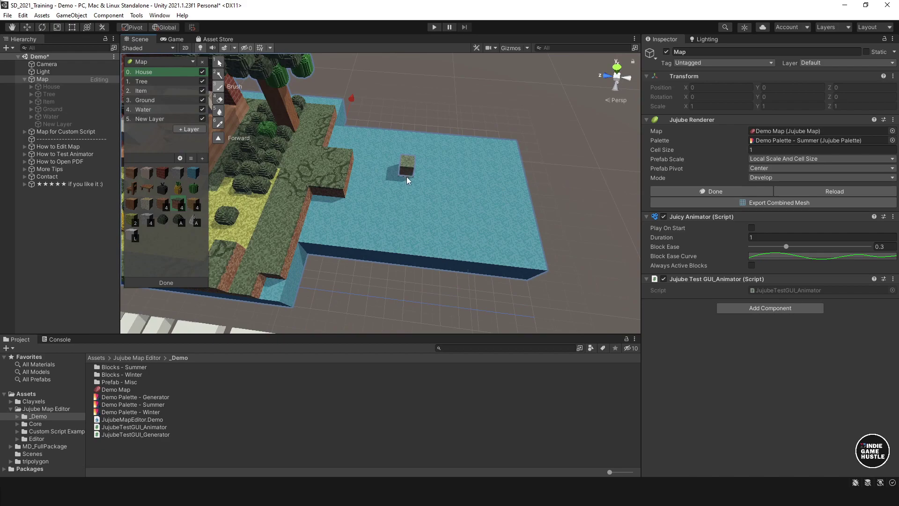
pyautogui.click(423, 196)
pyautogui.click(504, 189)
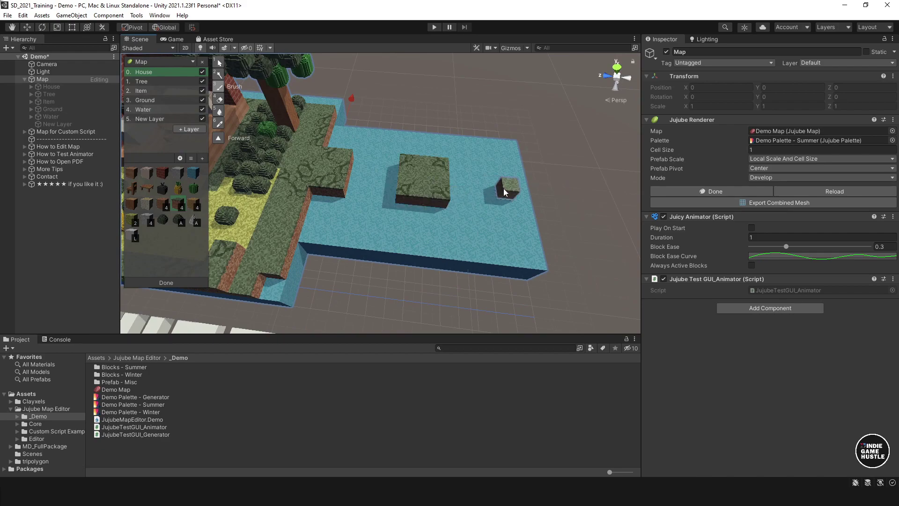
pyautogui.click(521, 214)
# Brush a larger rectangle of water blocks at the far end of the water strip.
pyautogui.moveTo(521, 214)
pyautogui.keyDown('alt'); pyautogui.mouseDown()
pyautogui.moveTo(474, 180)
pyautogui.moveTo(442, 178)
pyautogui.moveTo(451, 200)
pyautogui.moveTo(511, 189)
pyautogui.moveTo(450, 206)
pyautogui.moveTo(419, 234)
pyautogui.moveTo(344, 188)
pyautogui.moveTo(321, 202)
pyautogui.moveTo(187, 176)
pyautogui.mouseUp(); pyautogui.keyUp('alt')
pyautogui.scroll(-2, 451, 200)
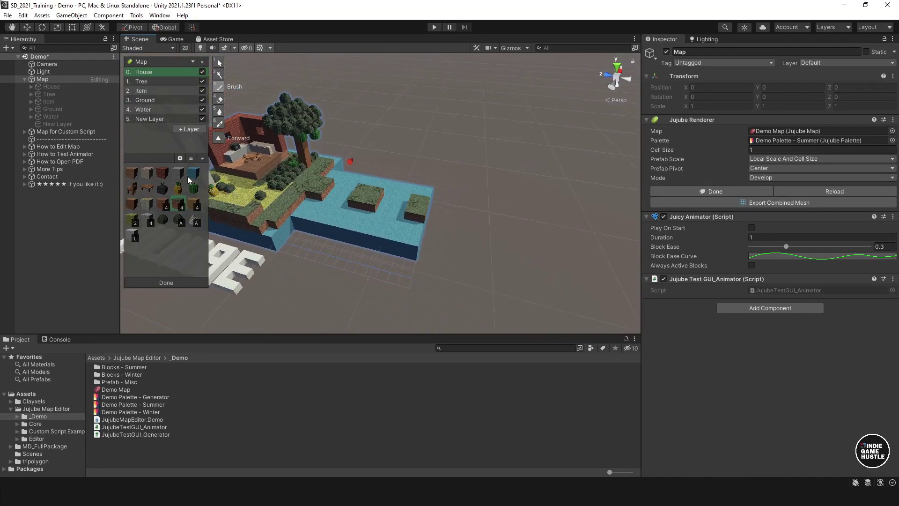
pyautogui.keyDown('alt'); pyautogui.moveTo(272, 196); pyautogui.dragTo(476, 282); pyautogui.keyUp('alt')
pyautogui.keyDown('alt'); pyautogui.moveTo(379, 220); pyautogui.dragTo(406, 199); pyautogui.keyUp('alt')
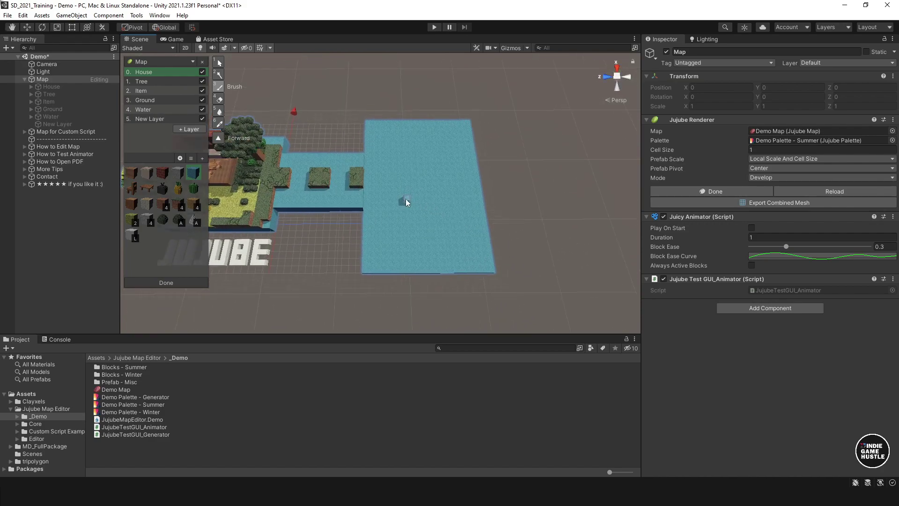
# Brush a large grass platform on the big water area and extend it outward with further grass blocks.
pyautogui.scroll(6, 405, 198)
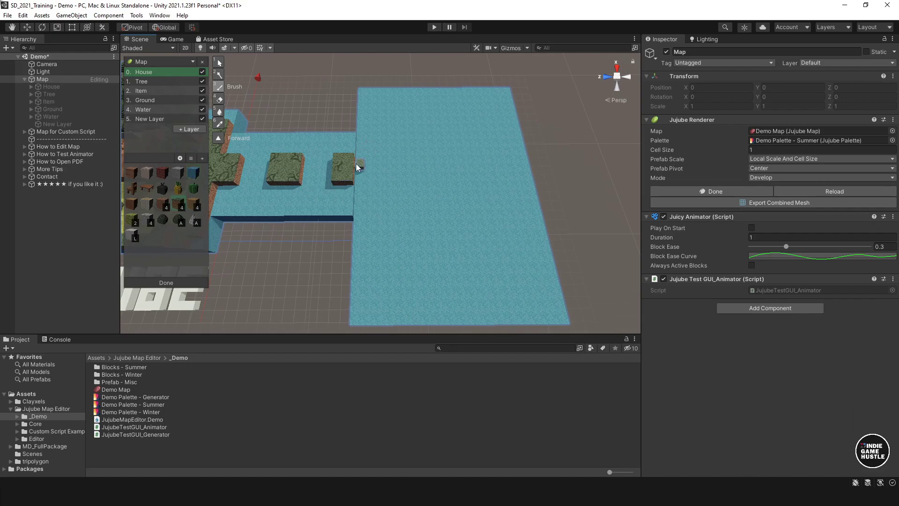
pyautogui.scroll(5, 355, 169)
pyautogui.moveTo(378, 196)
pyautogui.keyDown('alt'); pyautogui.mouseDown()
pyautogui.moveTo(380, 159)
pyautogui.moveTo(329, 161)
pyautogui.moveTo(315, 183)
pyautogui.moveTo(365, 199)
pyautogui.mouseUp(); pyautogui.keyUp('alt')
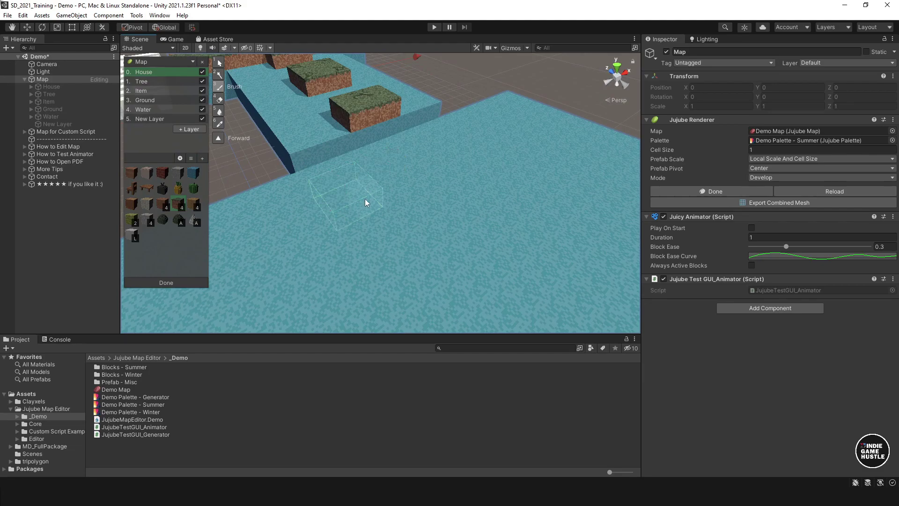
pyautogui.moveTo(508, 168); pyautogui.dragTo(508, 171)
pyautogui.moveTo(508, 171)
pyautogui.keyDown('alt'); pyautogui.mouseDown()
pyautogui.moveTo(482, 189)
pyautogui.moveTo(440, 195)
pyautogui.mouseUp(); pyautogui.keyUp('alt')
pyautogui.scroll(-3, 430, 196)
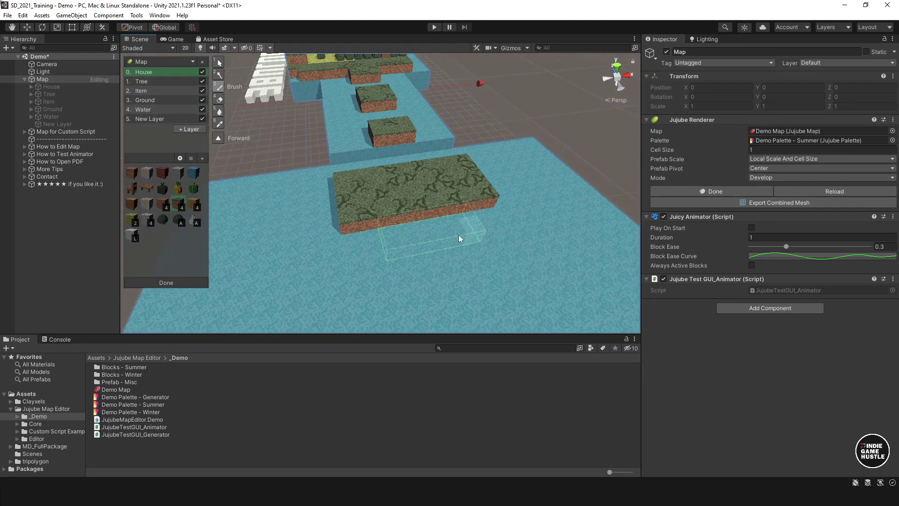
pyautogui.moveTo(459, 235)
pyautogui.mouseDown()
pyautogui.moveTo(459, 263)
pyautogui.moveTo(471, 270)
pyautogui.moveTo(328, 224)
pyautogui.moveTo(502, 278)
pyautogui.moveTo(452, 234)
pyautogui.moveTo(401, 232)
pyautogui.moveTo(462, 246)
pyautogui.moveTo(634, 158)
pyautogui.moveTo(358, 205)
pyautogui.moveTo(374, 210)
pyautogui.moveTo(389, 199)
pyautogui.mouseUp()
# Select a single corner block of the outer grass island with the Select tool and move it out over the water.
pyautogui.scroll(-5, 357, 205)
pyautogui.scroll(4, 389, 199)
pyautogui.moveTo(343, 213); pyautogui.dragTo(409, 209, button='middle')
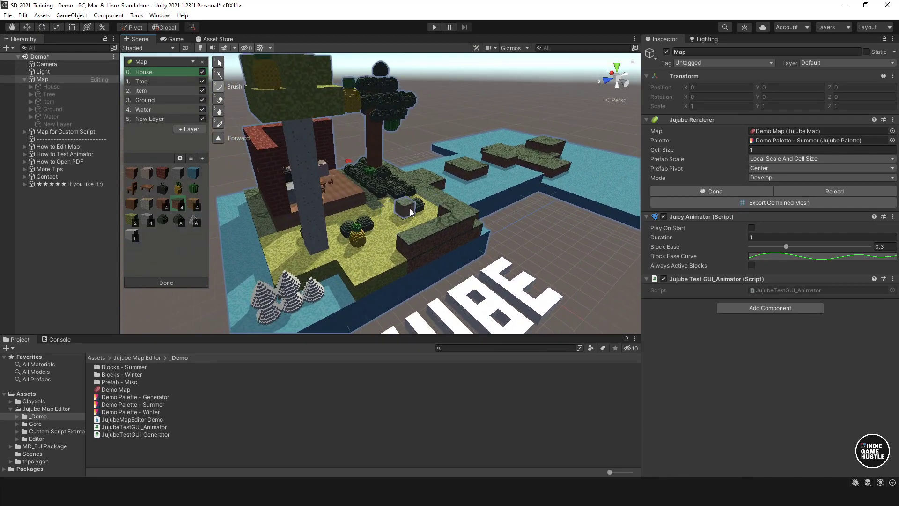
pyautogui.click(219, 63)
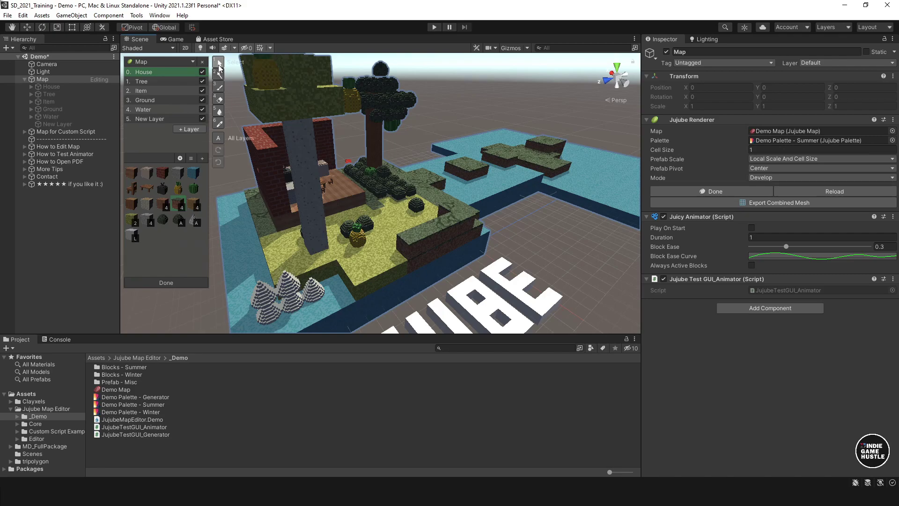
pyautogui.moveTo(438, 244); pyautogui.dragTo(366, 256, button='right')
pyautogui.click(389, 233)
pyautogui.moveTo(367, 256); pyautogui.dragTo(341, 254)
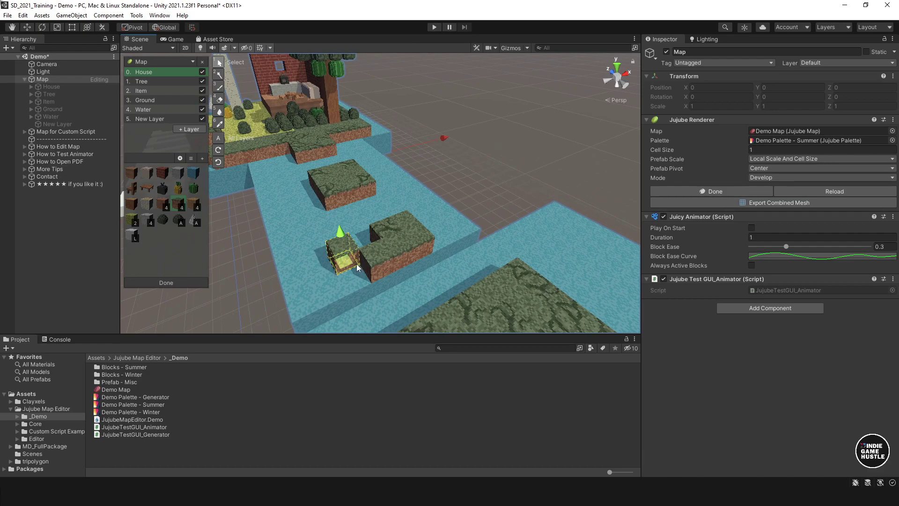
# Move the selected block back into the corner of the outer grass island and try its vertical move handle.
pyautogui.moveTo(336, 252); pyautogui.dragTo(363, 256)
pyautogui.moveTo(307, 261); pyautogui.dragTo(408, 225, button='right')
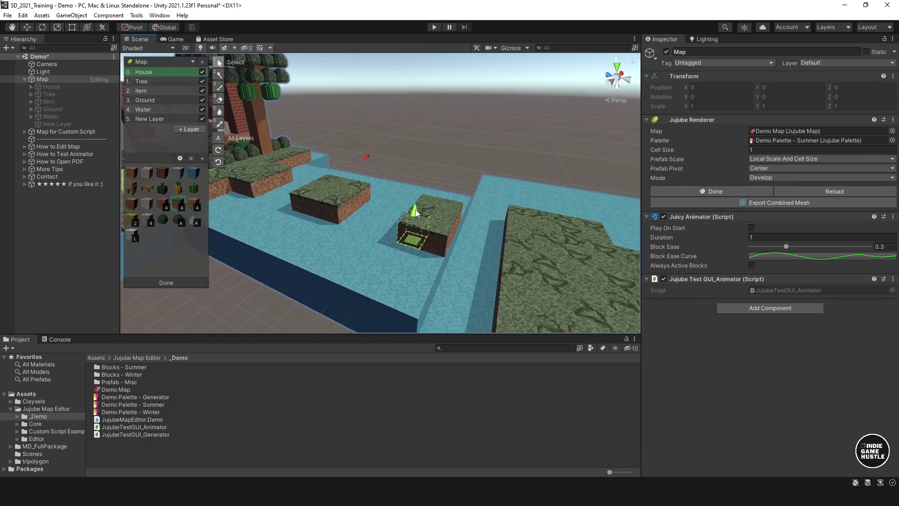
pyautogui.moveTo(416, 216)
pyautogui.mouseDown()
pyautogui.moveTo(418, 204)
pyautogui.moveTo(414, 242)
pyautogui.moveTo(416, 219)
pyautogui.mouseUp()
pyautogui.moveTo(449, 205); pyautogui.dragTo(444, 226, button='right')
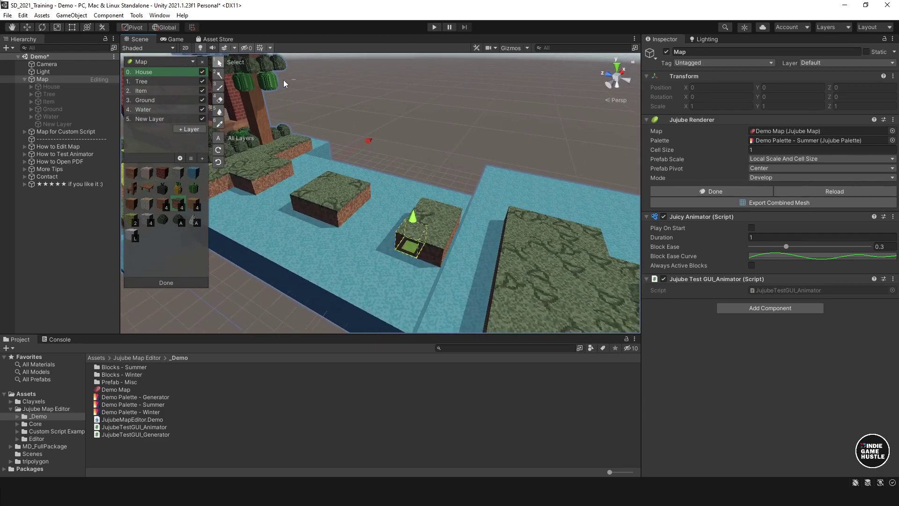
# Use the Wand tool to select all connected blocks of the middle grass island.
pyautogui.click(217, 76)
pyautogui.click(414, 227)
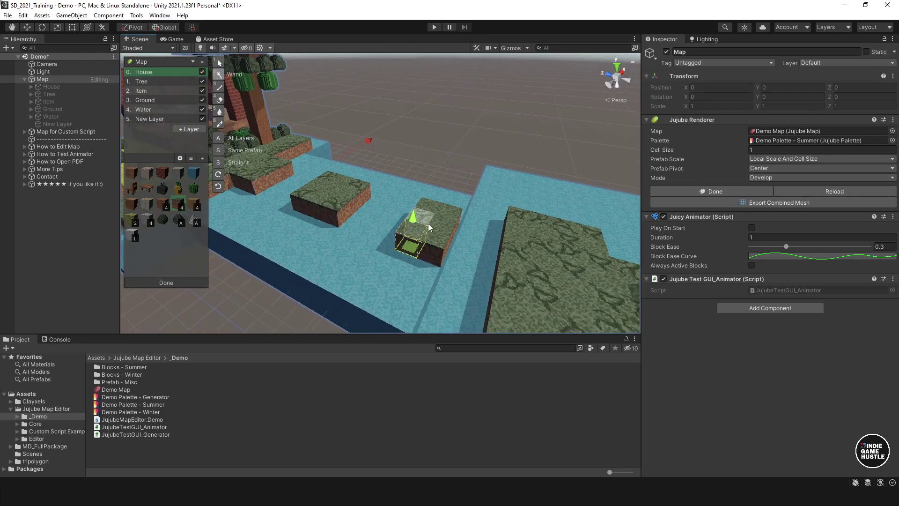
pyautogui.moveTo(428, 224)
pyautogui.keyDown('alt'); pyautogui.mouseDown()
pyautogui.moveTo(394, 237)
pyautogui.moveTo(319, 232)
pyautogui.moveTo(416, 233)
pyautogui.mouseUp(); pyautogui.keyUp('alt')
pyautogui.keyDown('alt'); pyautogui.moveTo(341, 265); pyautogui.dragTo(457, 257); pyautogui.keyUp('alt')
pyautogui.click(333, 194)
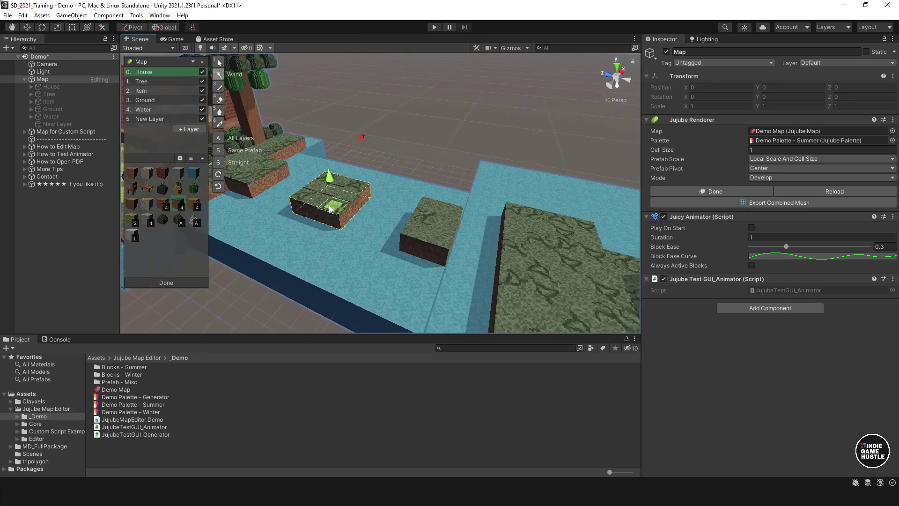
# Move the selected middle grass island to the edge of the water strip.
pyautogui.keyDown('alt'); pyautogui.moveTo(335, 218); pyautogui.dragTo(339, 226); pyautogui.keyUp('alt')
pyautogui.click(355, 255)
pyautogui.moveTo(383, 276); pyautogui.dragTo(288, 245, button='right')
pyautogui.keyDown('alt'); pyautogui.moveTo(287, 240); pyautogui.dragTo(404, 210); pyautogui.keyUp('alt')
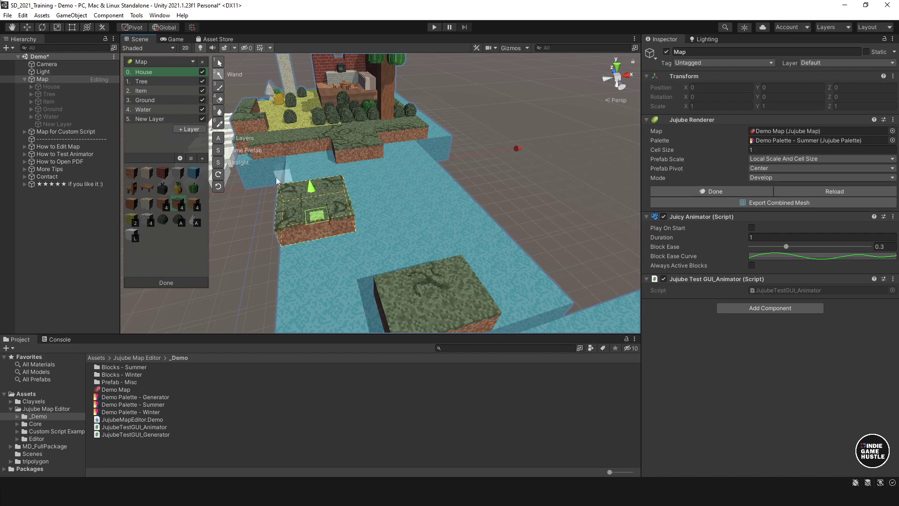
# Use the Paint tool to repaint the moved grass island and the raised blocks on the outer grass island with red brick.
pyautogui.click(220, 111)
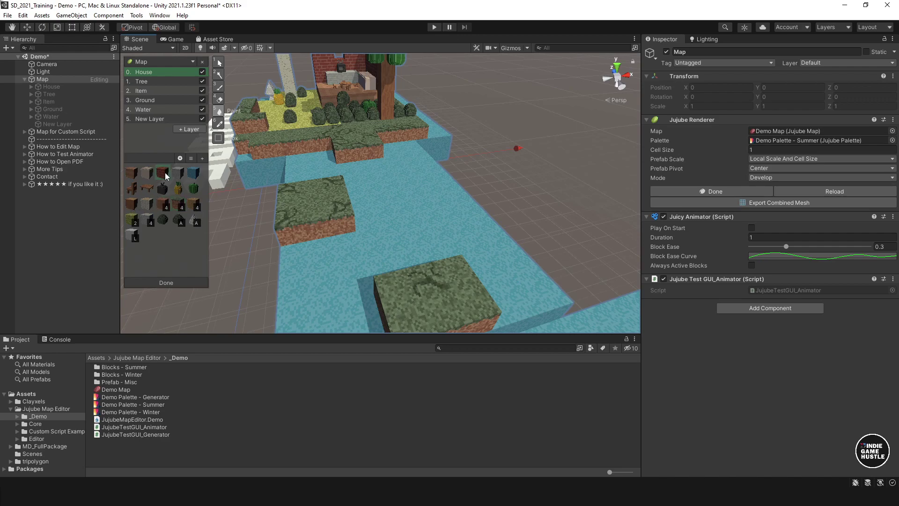
pyautogui.moveTo(286, 193); pyautogui.dragTo(323, 228, button='right')
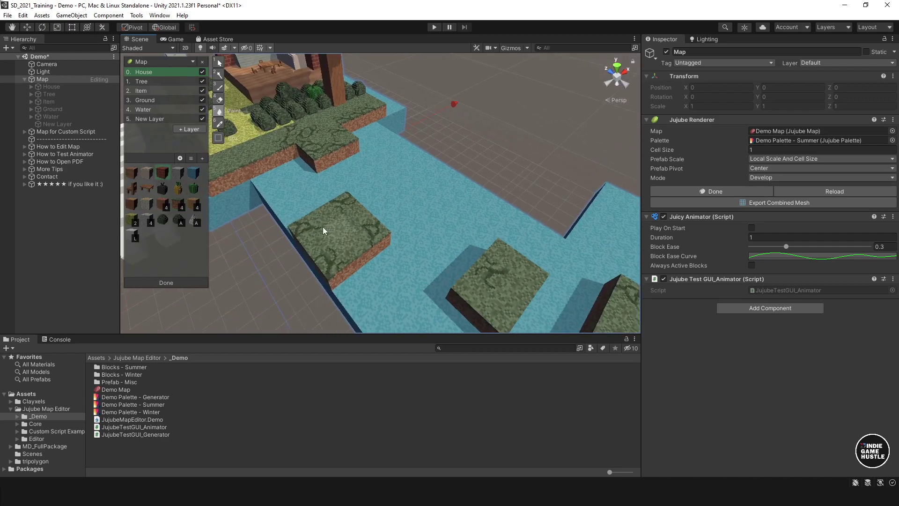
pyautogui.click(366, 240)
pyautogui.moveTo(403, 250)
pyautogui.keyDown('alt'); pyautogui.mouseDown()
pyautogui.moveTo(554, 231)
pyautogui.moveTo(506, 253)
pyautogui.moveTo(488, 237)
pyautogui.moveTo(511, 234)
pyautogui.moveTo(357, 251)
pyautogui.mouseUp(); pyautogui.keyUp('alt')
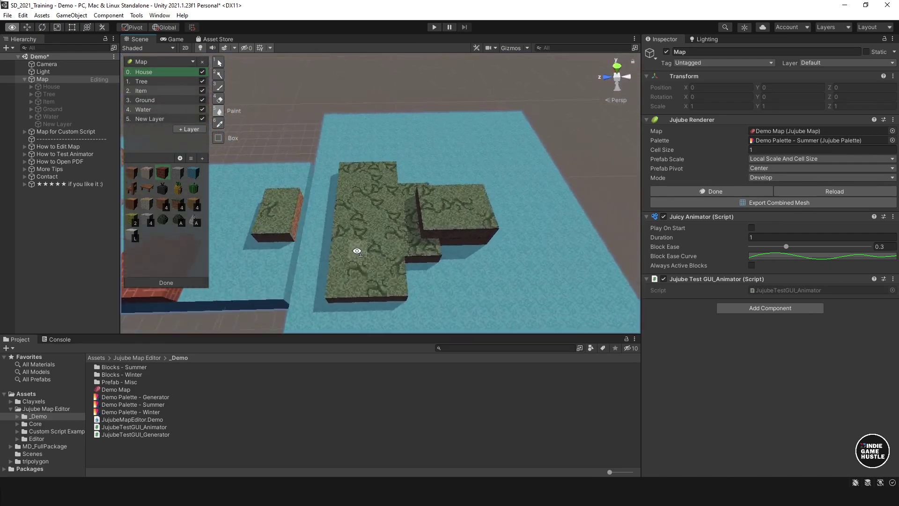
pyautogui.click(490, 217)
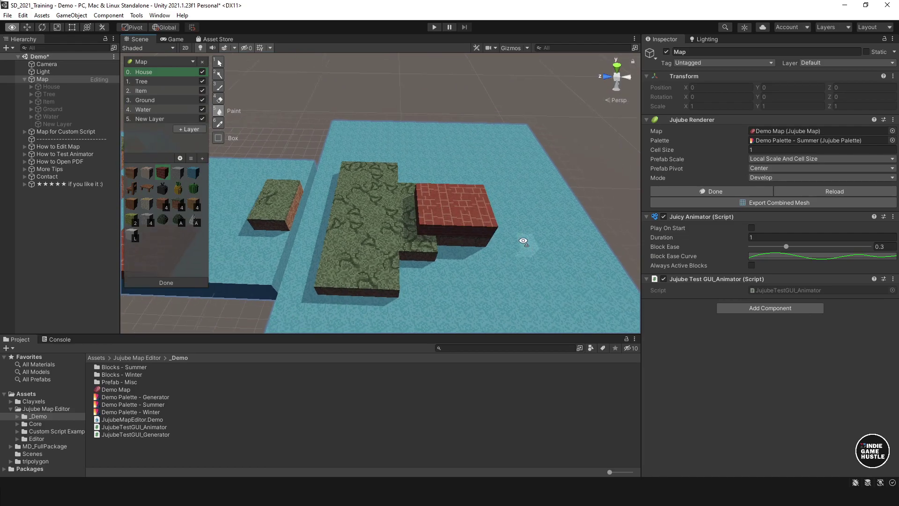
pyautogui.keyDown('alt'); pyautogui.moveTo(490, 217); pyautogui.dragTo(411, 223); pyautogui.keyUp('alt')
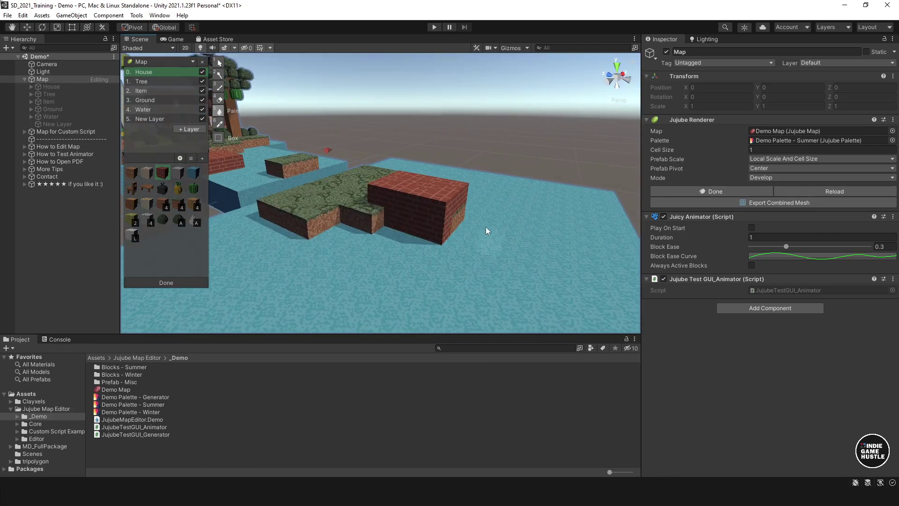
pyautogui.keyDown('alt'); pyautogui.moveTo(485, 227); pyautogui.dragTo(243, 153); pyautogui.keyUp('alt')
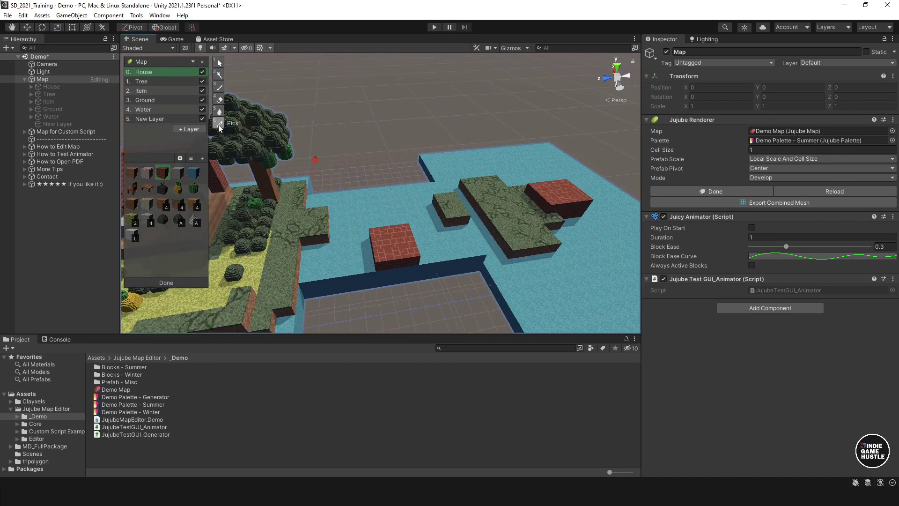
# Use the Pick tool to sample the water block from the map's water strip as the active palette block.
pyautogui.keyDown('alt'); pyautogui.moveTo(423, 253); pyautogui.dragTo(330, 231); pyautogui.keyUp('alt')
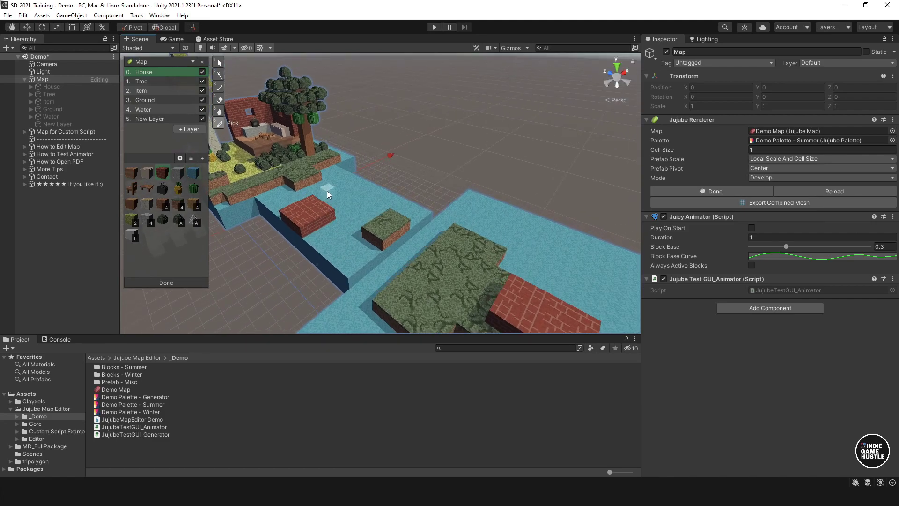
pyautogui.scroll(3, 425, 235)
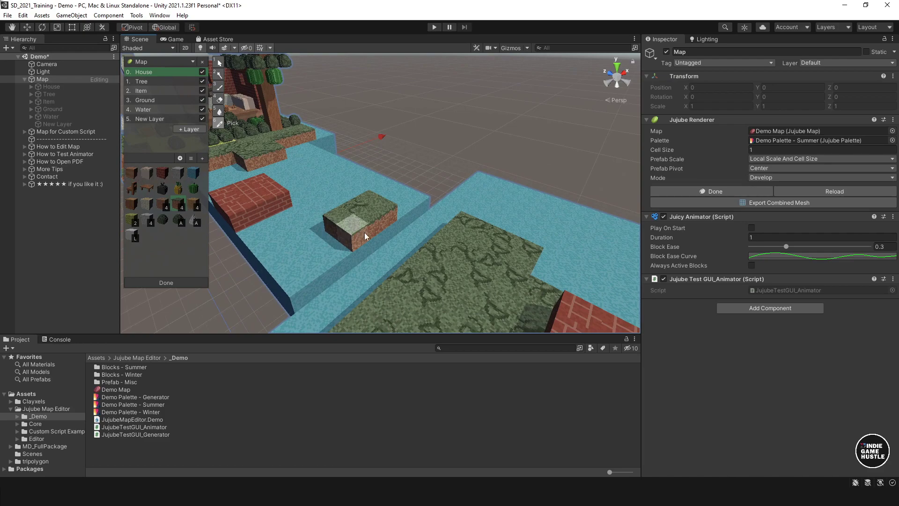
pyautogui.click(322, 182)
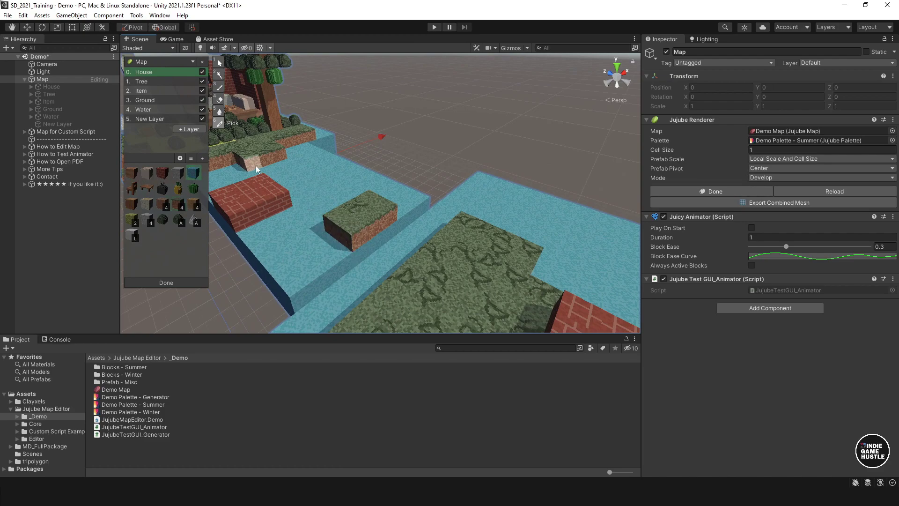
# Select a single water block beside the main island's shore with the Select tool.
pyautogui.keyDown('alt'); pyautogui.moveTo(256, 164); pyautogui.dragTo(299, 134); pyautogui.keyUp('alt')
pyautogui.click(217, 64)
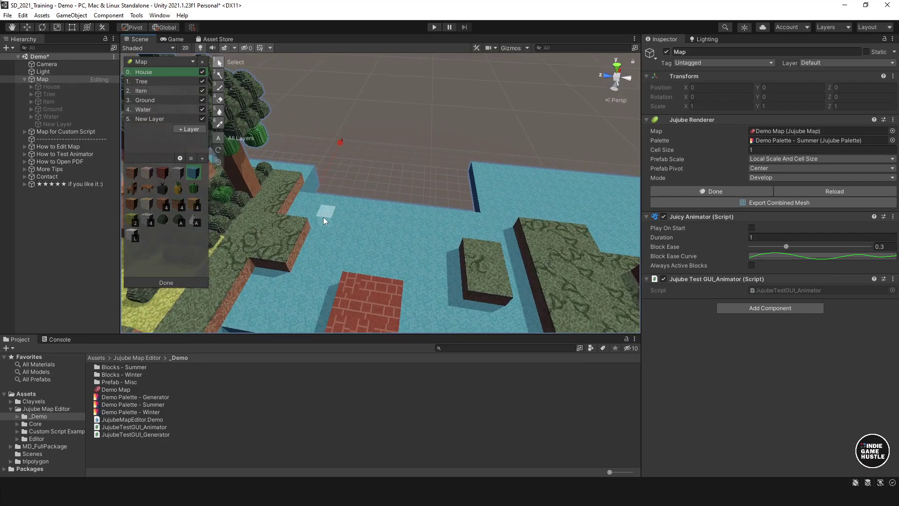
pyautogui.click(341, 221)
# Examine the whole extended demo map from several angles and distances.
pyautogui.keyDown('alt'); pyautogui.moveTo(353, 241); pyautogui.dragTo(288, 227); pyautogui.keyUp('alt')
pyautogui.moveTo(288, 227); pyautogui.dragTo(350, 190, button='middle')
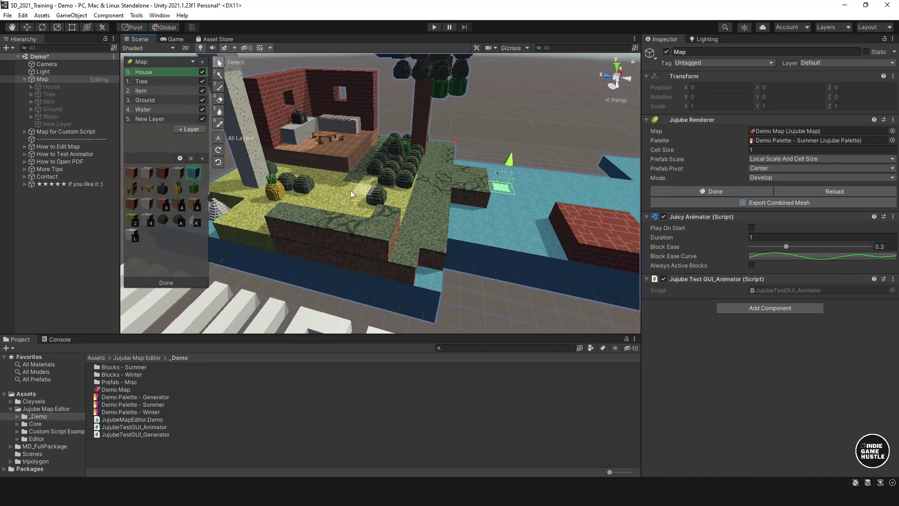
pyautogui.scroll(-3, 340, 187)
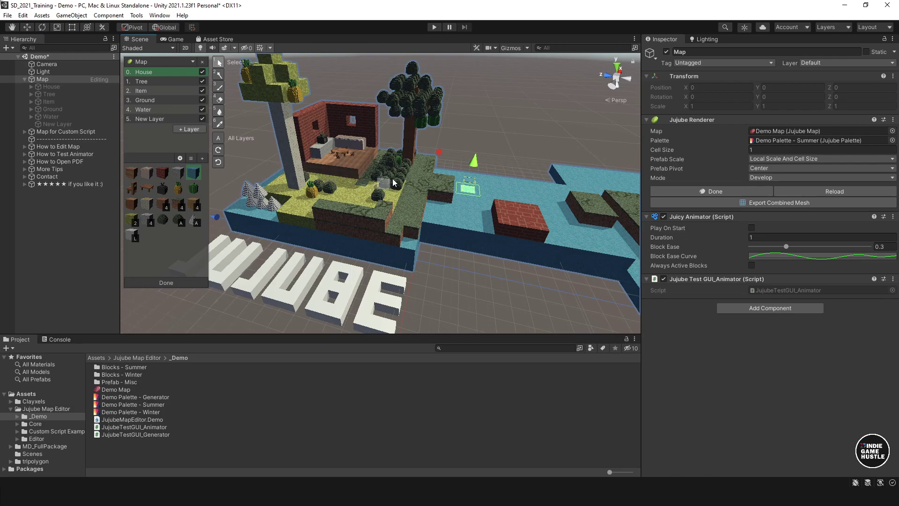
pyautogui.keyDown('alt'); pyautogui.moveTo(392, 179); pyautogui.dragTo(406, 222); pyautogui.keyUp('alt')
pyautogui.moveTo(405, 222); pyautogui.dragTo(387, 178, button='right')
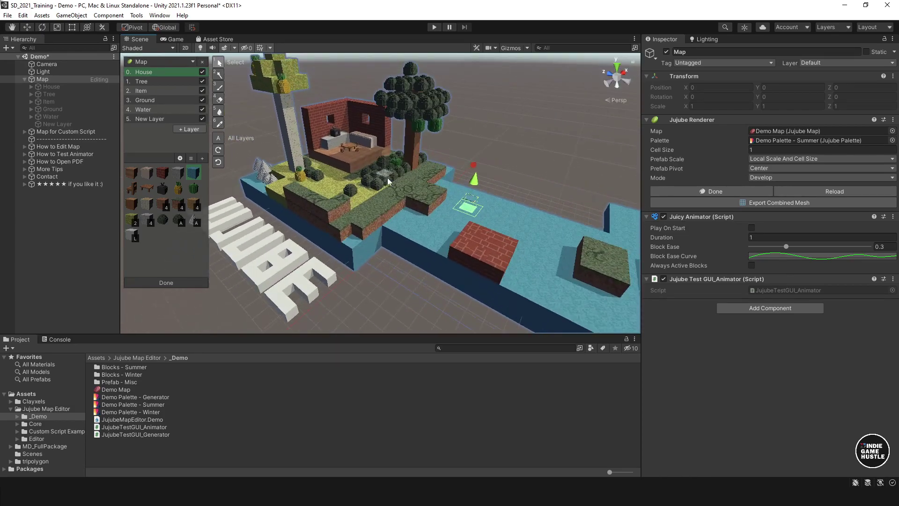
pyautogui.moveTo(387, 178); pyautogui.dragTo(358, 186, button='middle')
pyautogui.scroll(-3, 363, 201)
pyautogui.keyDown('alt'); pyautogui.moveTo(364, 201); pyautogui.dragTo(395, 207); pyautogui.keyUp('alt')
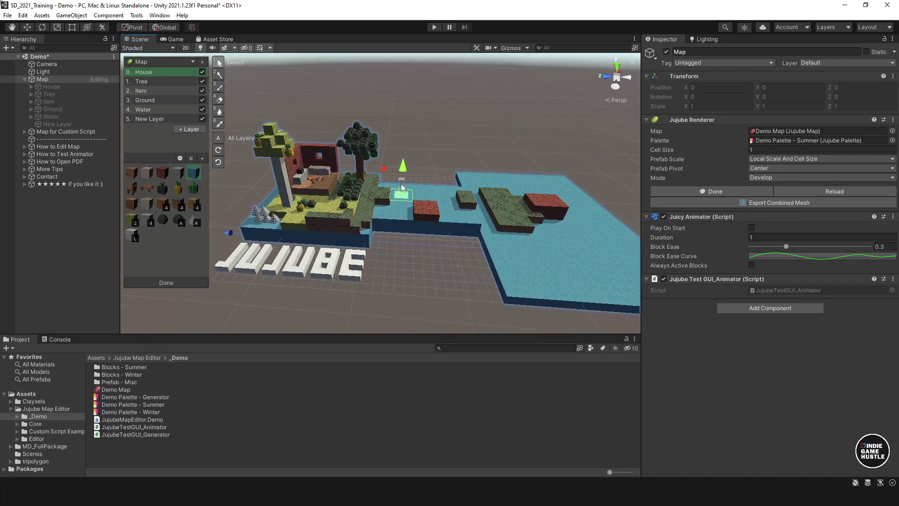
pyautogui.moveTo(355, 230)
pyautogui.keyDown('alt'); pyautogui.mouseDown()
pyautogui.moveTo(369, 221)
pyautogui.moveTo(367, 234)
pyautogui.mouseUp(); pyautogui.keyUp('alt')
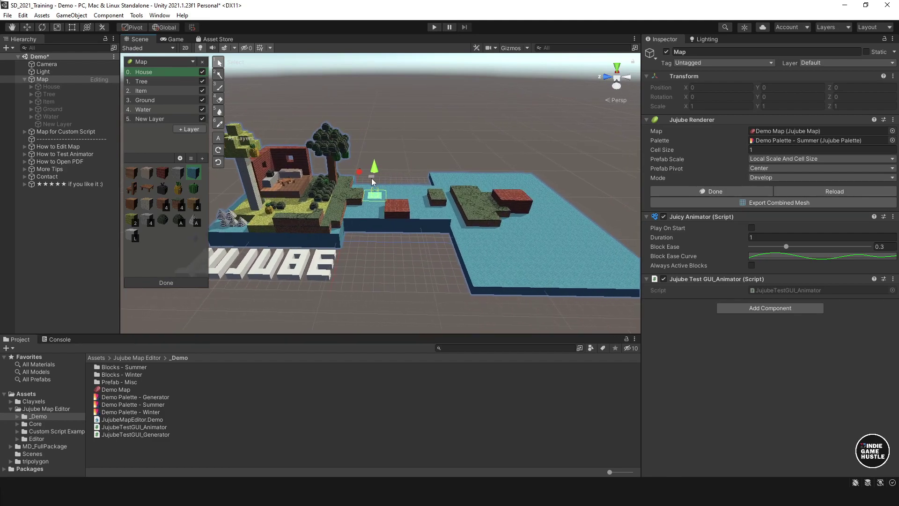
pyautogui.scroll(-5, 367, 179)
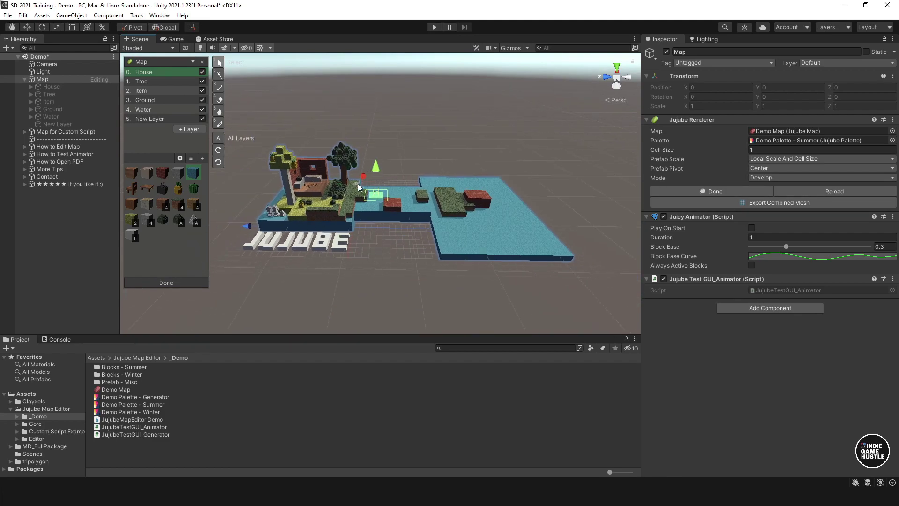
pyautogui.moveTo(363, 186); pyautogui.dragTo(361, 188, button='middle')
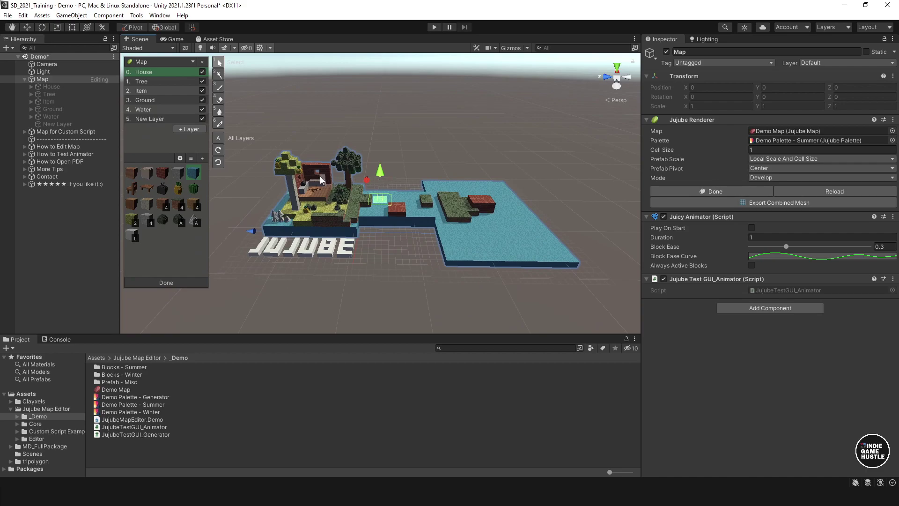
# Create a new scene from the Basic (Built-in) template, discarding the changes to the Demo scene.
pyautogui.click(8, 19)
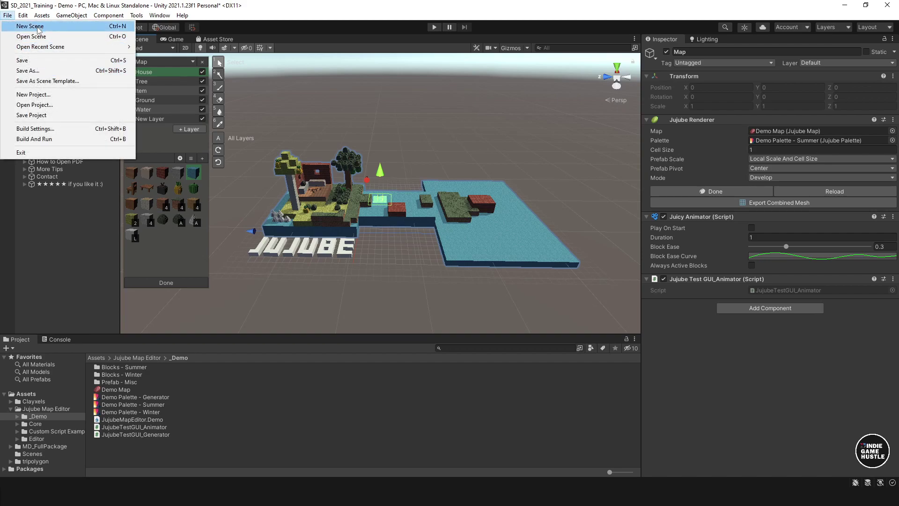
pyautogui.click(30, 26)
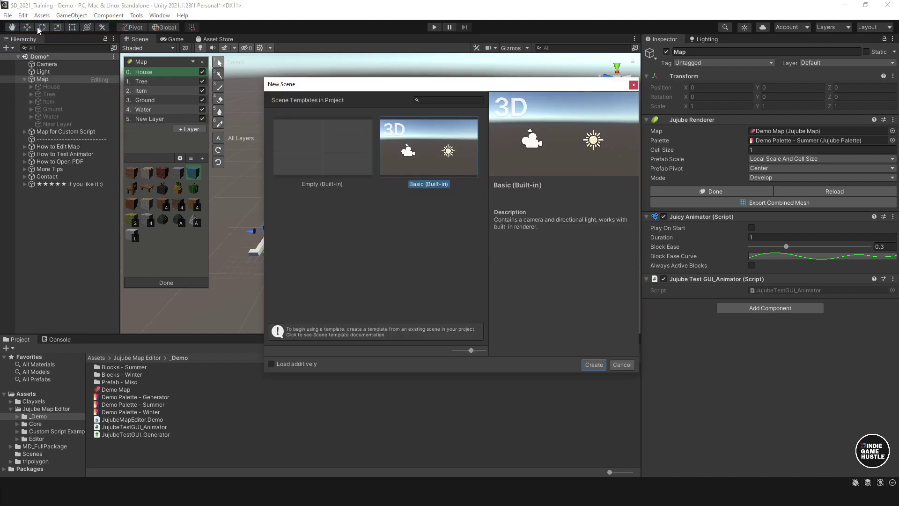
pyautogui.click(597, 364)
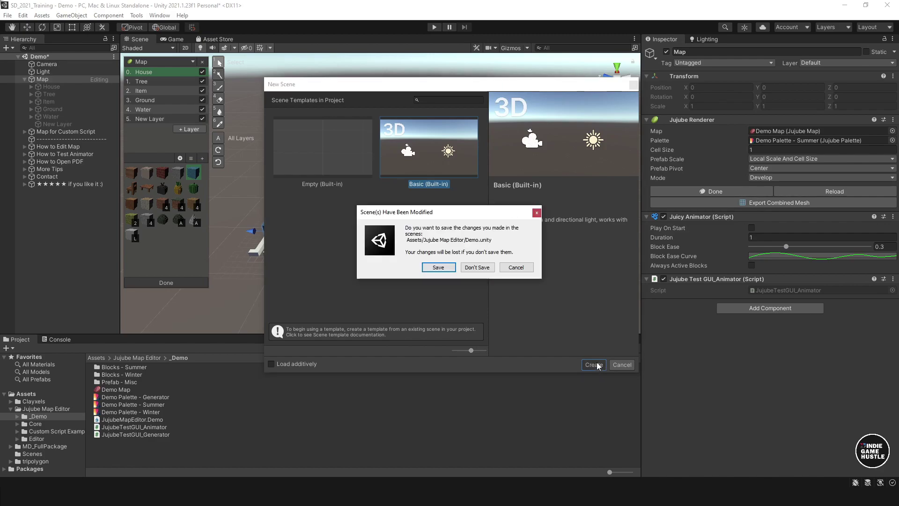
pyautogui.click(479, 268)
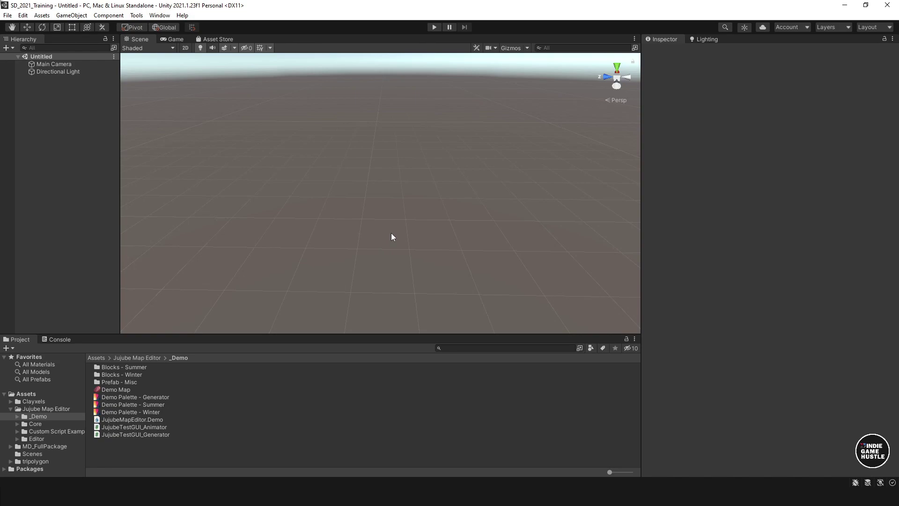
# Add a Jujube Map 3D object to the new scene.
pyautogui.moveTo(233, 184); pyautogui.dragTo(328, 196, button='right')
pyautogui.rightClick(58, 94)
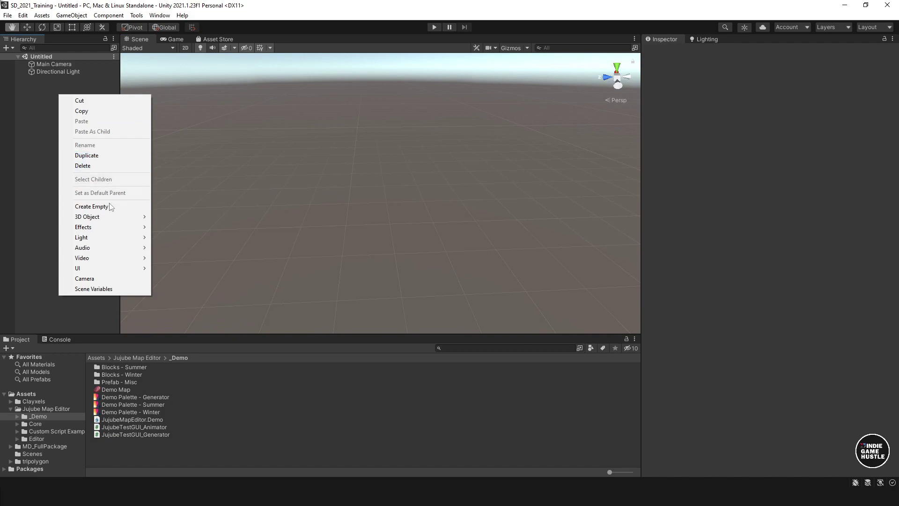
pyautogui.moveTo(95, 220)
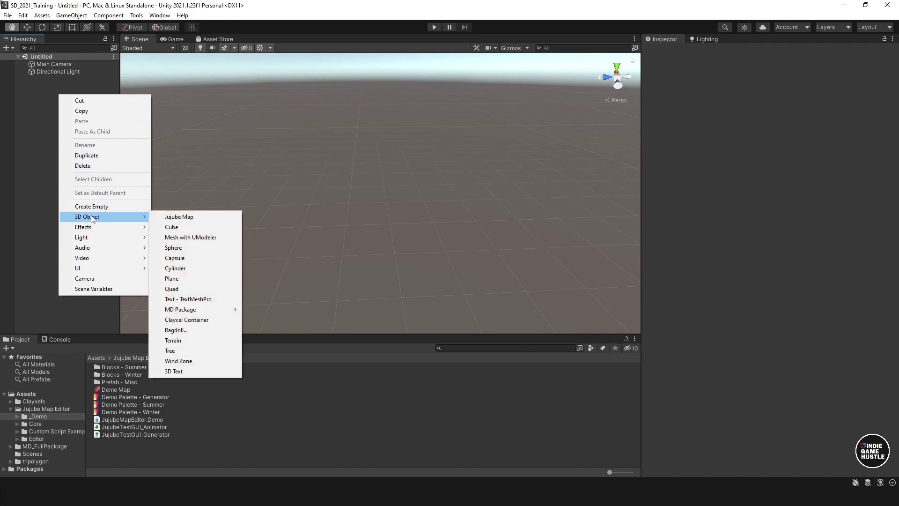
pyautogui.click(178, 217)
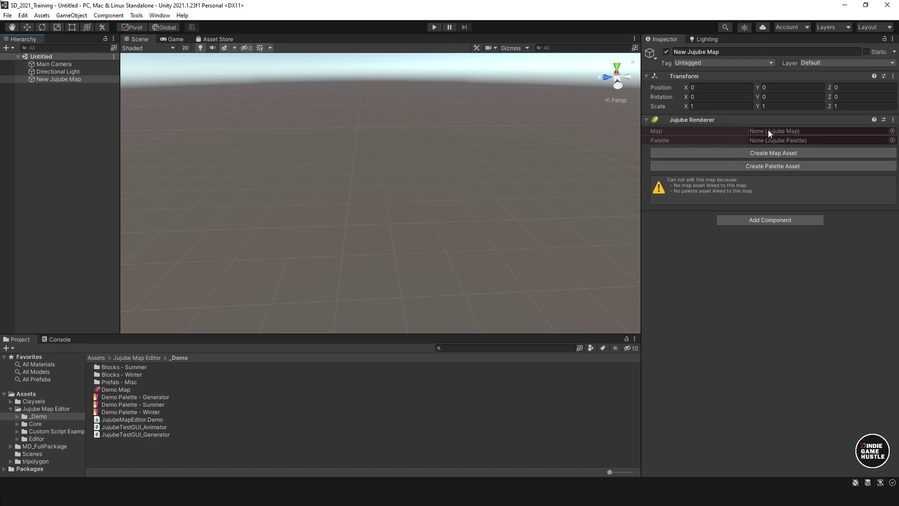
# Look through the existing map assets without choosing one, and create a new map asset and palette asset for the Jujube map.
pyautogui.click(893, 131)
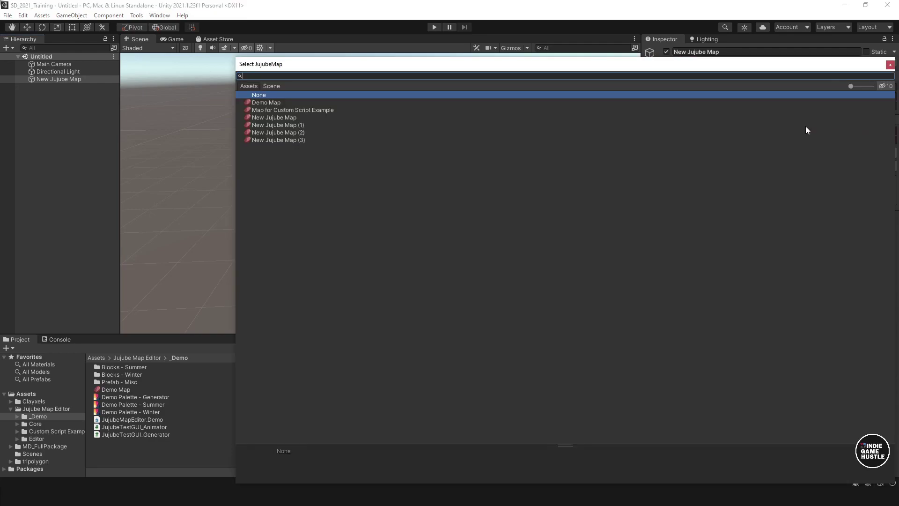
pyautogui.click(890, 64)
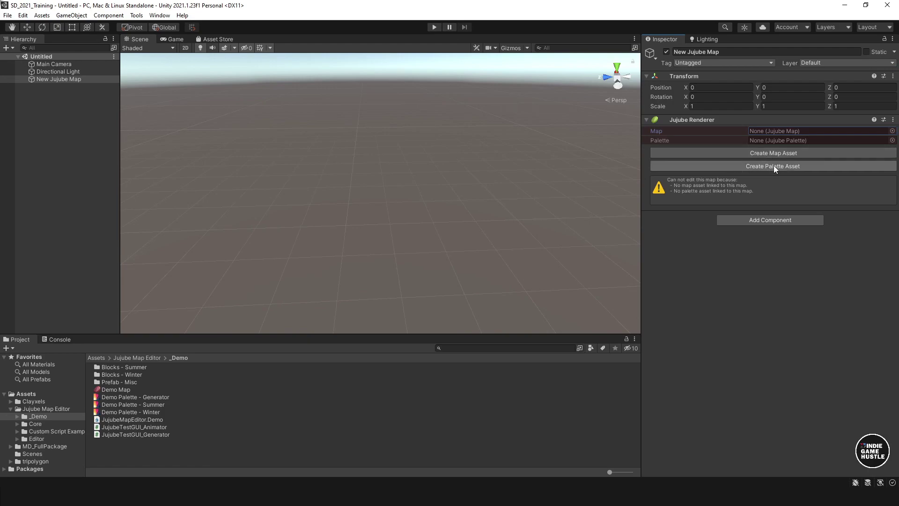
pyautogui.click(738, 153)
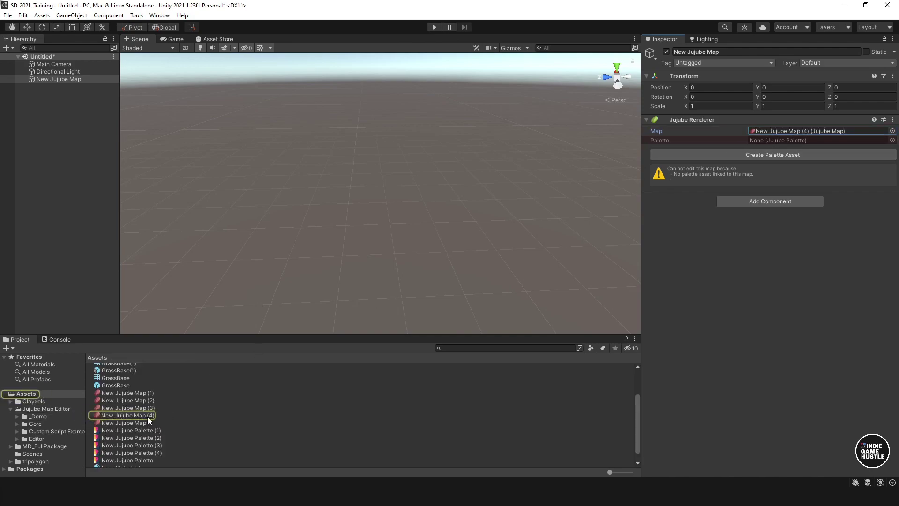
pyautogui.click(813, 158)
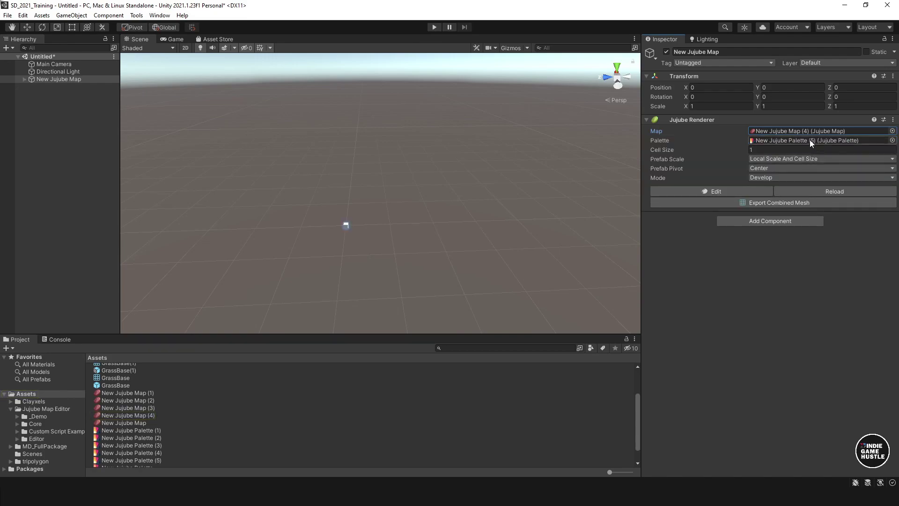
# Start editing the new Jujube map around its starting block.
pyautogui.scroll(5, 342, 241)
pyautogui.moveTo(316, 283); pyautogui.dragTo(369, 225, button='middle')
pyautogui.scroll(3, 369, 226)
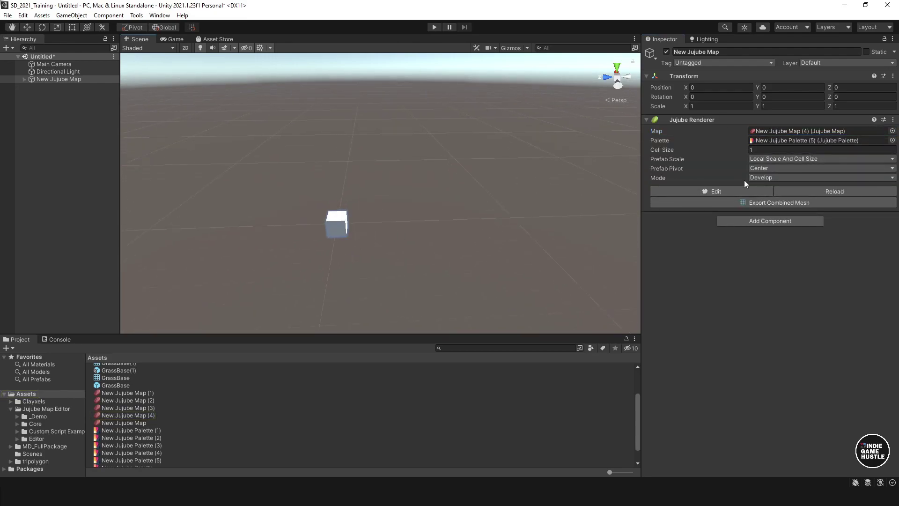
pyautogui.click(732, 191)
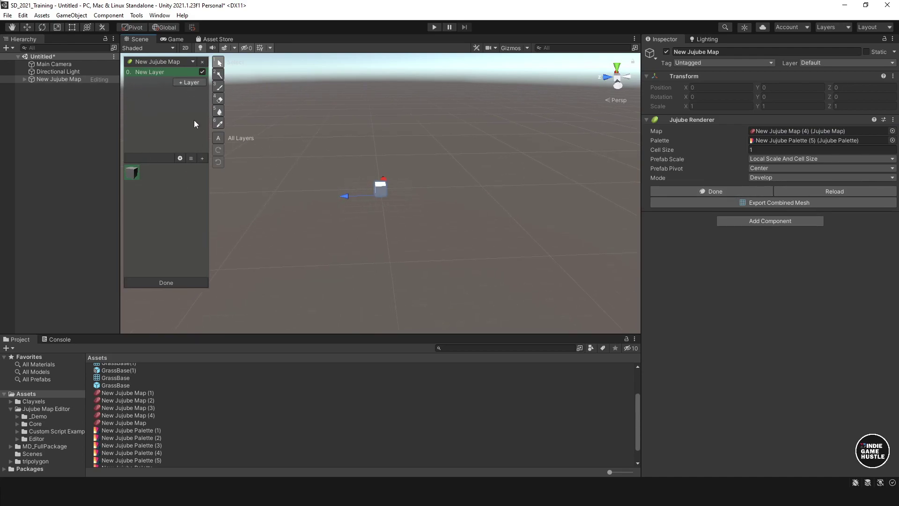
pyautogui.scroll(3, 372, 198)
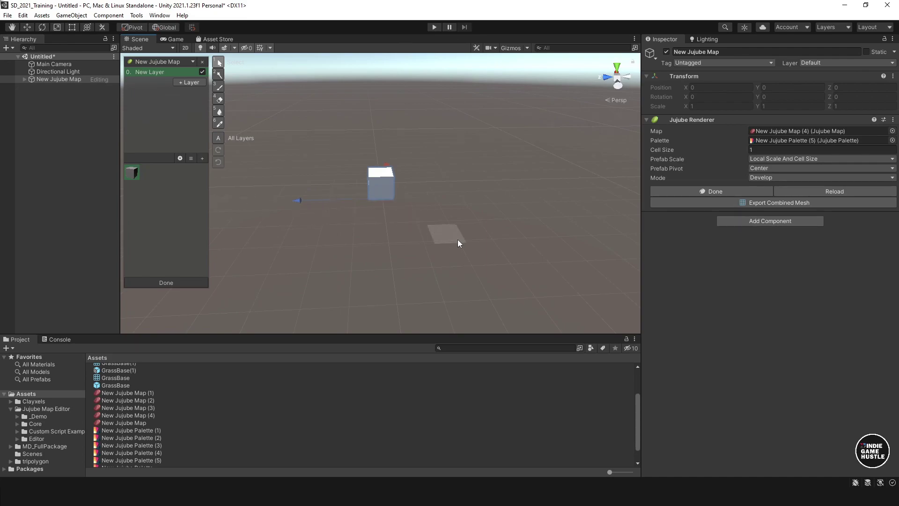
# Use the Brush tool to place a single default block and several rectangular slabs of blocks around the starting block.
pyautogui.click(219, 87)
pyautogui.click(358, 206)
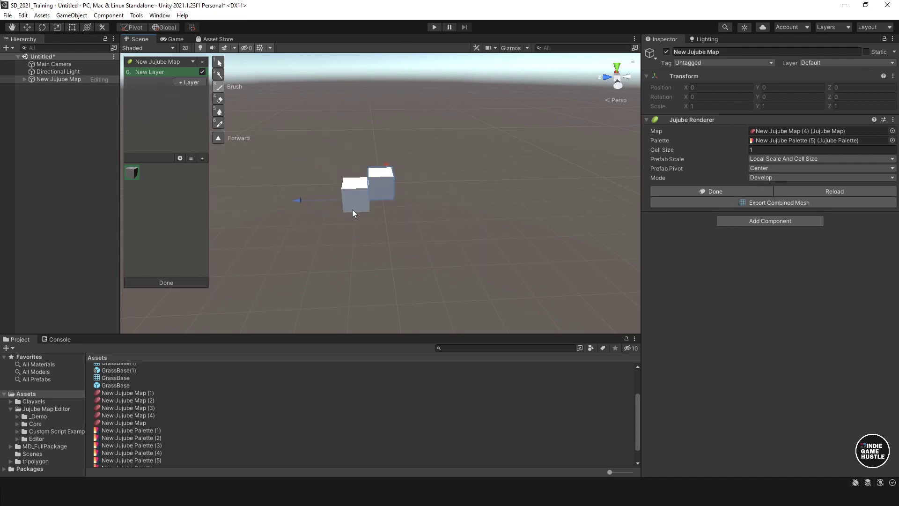
pyautogui.moveTo(353, 210)
pyautogui.mouseDown()
pyautogui.moveTo(405, 219)
pyautogui.moveTo(418, 246)
pyautogui.mouseUp()
pyautogui.moveTo(465, 235)
pyautogui.mouseDown(button='right')
pyautogui.moveTo(304, 248)
pyautogui.moveTo(313, 239)
pyautogui.mouseUp(button='right')
pyautogui.moveTo(313, 240); pyautogui.dragTo(471, 242, button='middle')
pyautogui.moveTo(323, 223)
pyautogui.mouseDown()
pyautogui.moveTo(345, 235)
pyautogui.moveTo(282, 280)
pyautogui.moveTo(249, 285)
pyautogui.mouseUp()
pyautogui.scroll(-3, 374, 262)
pyautogui.moveTo(373, 262)
pyautogui.mouseDown(button='right')
pyautogui.moveTo(512, 254)
pyautogui.moveTo(352, 248)
pyautogui.moveTo(311, 269)
pyautogui.moveTo(366, 242)
pyautogui.mouseUp(button='right')
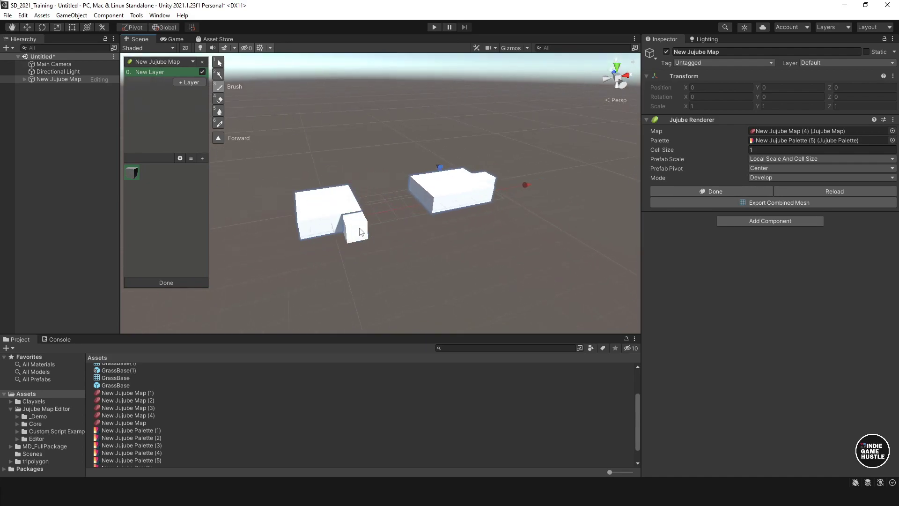
pyautogui.keyDown('alt'); pyautogui.moveTo(353, 235); pyautogui.dragTo(422, 246); pyautogui.keyUp('alt')
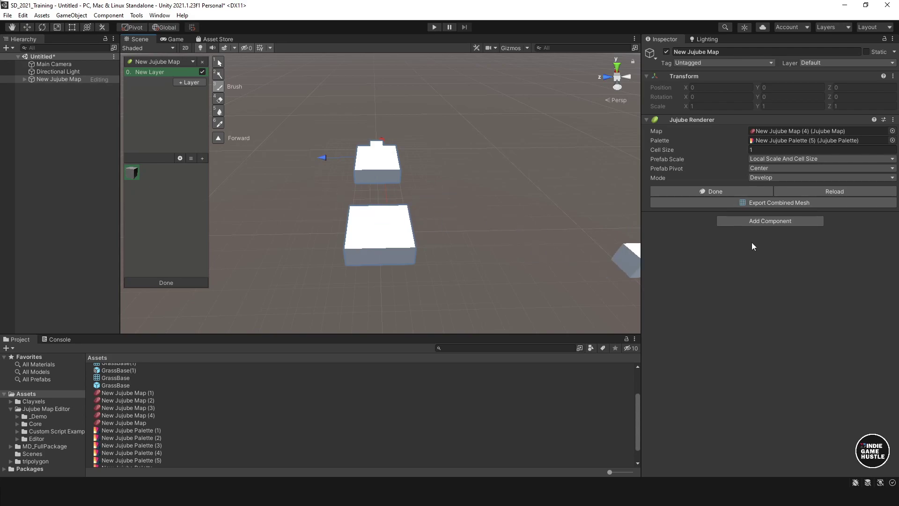
# Remove the Jujube Renderer component from New Jujube Map and delete its New Layer child object.
pyautogui.click(893, 119)
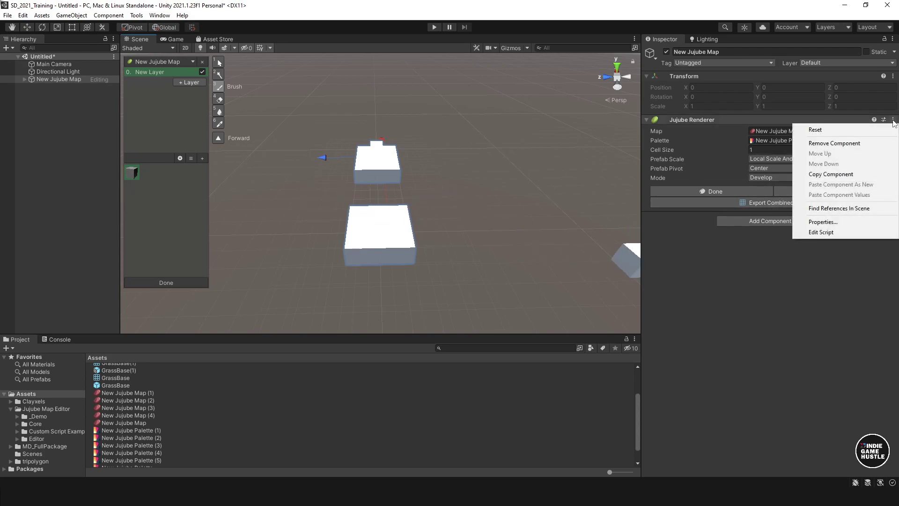
pyautogui.click(854, 145)
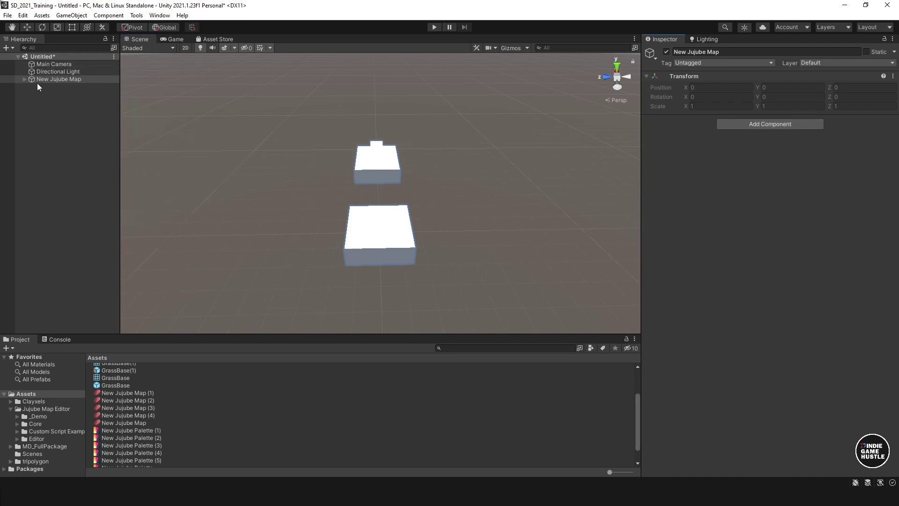
pyautogui.click(24, 80)
pyautogui.click(51, 87)
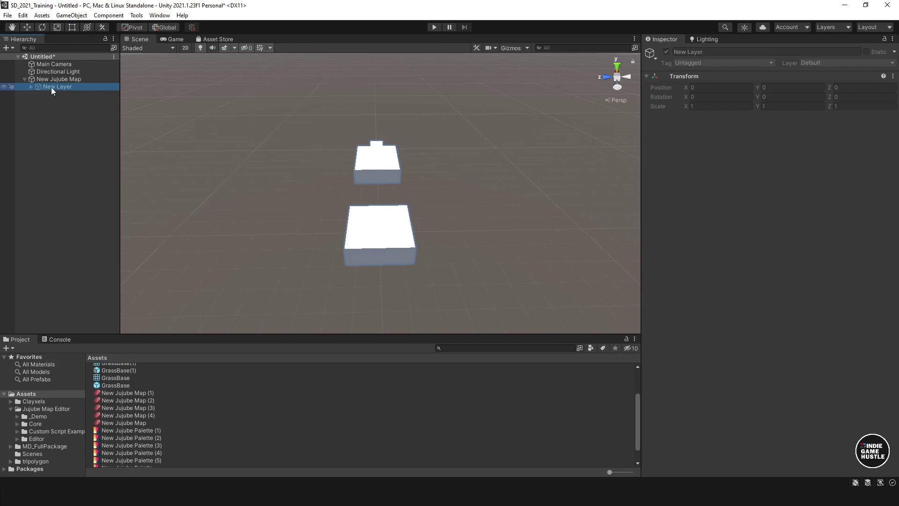
pyautogui.press('Delete')
# Add a Jujube Generator component to New Jujube Map and create a palette asset for it.
pyautogui.click(64, 79)
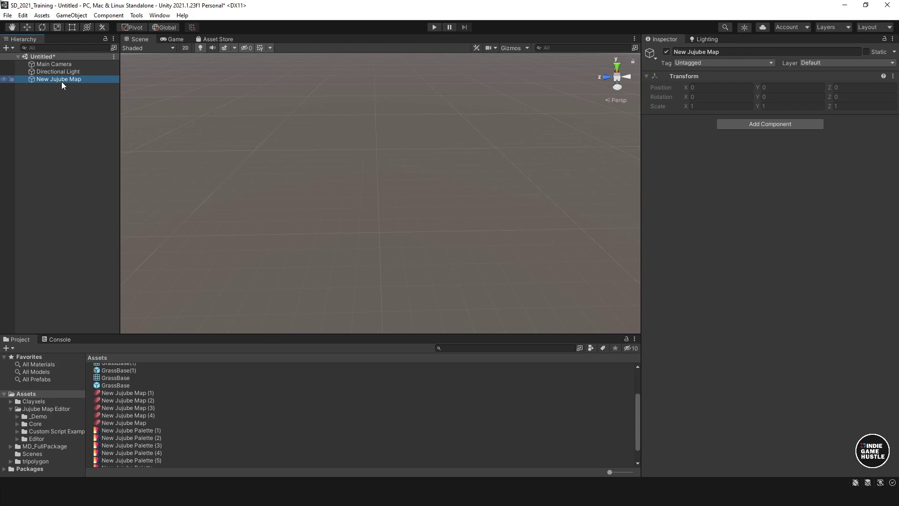
pyautogui.click(754, 124)
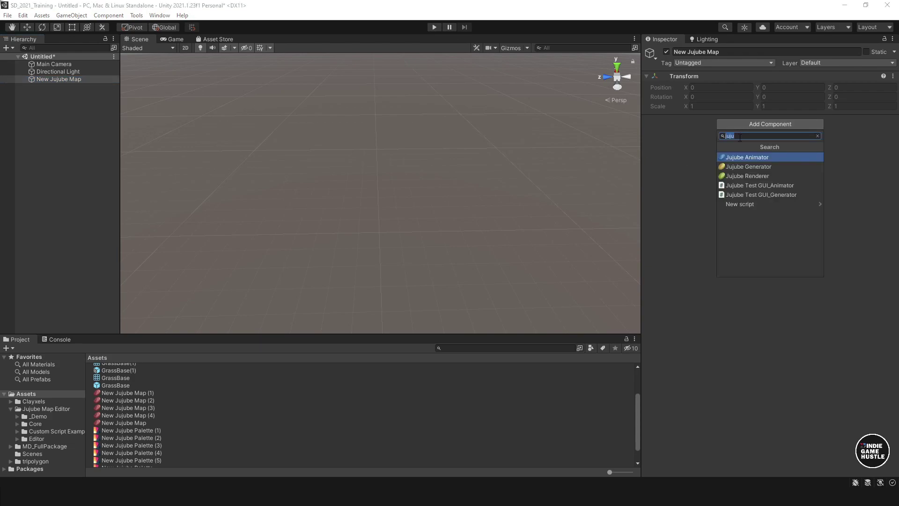
pyautogui.click(736, 137)
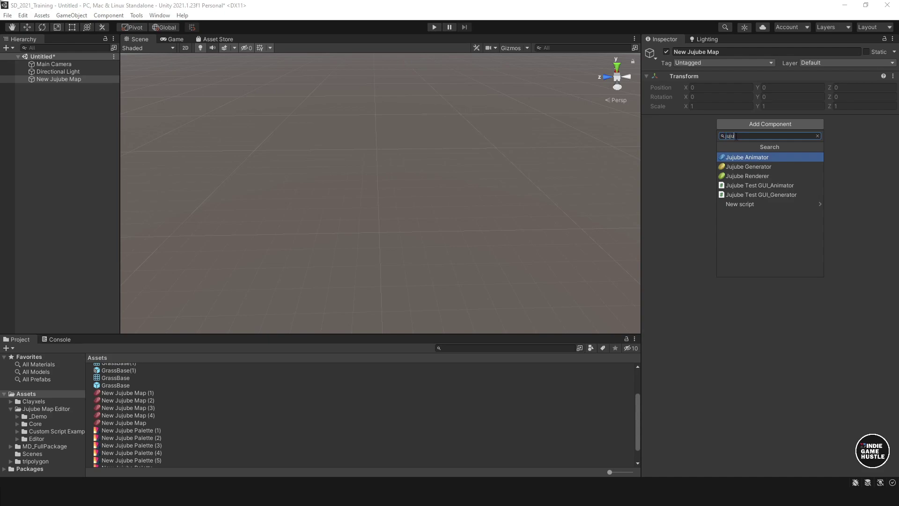
pyautogui.click(743, 167)
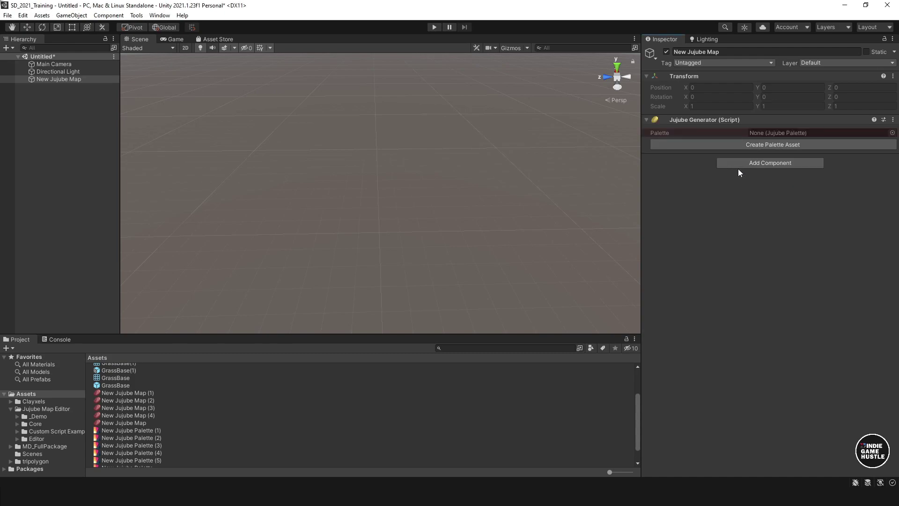
pyautogui.click(730, 144)
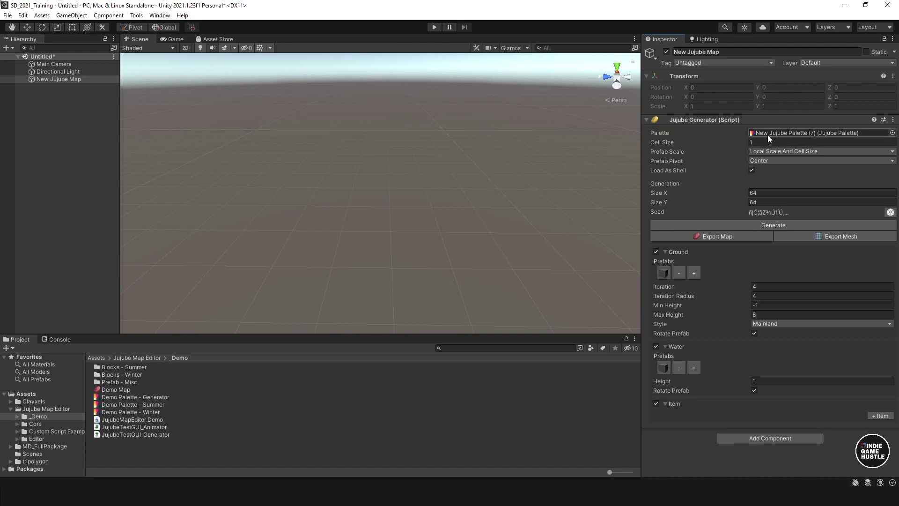
# Assign Demo Palette - Generator as the generator's palette, leaving the cell size and map size values as they are.
pyautogui.click(791, 134)
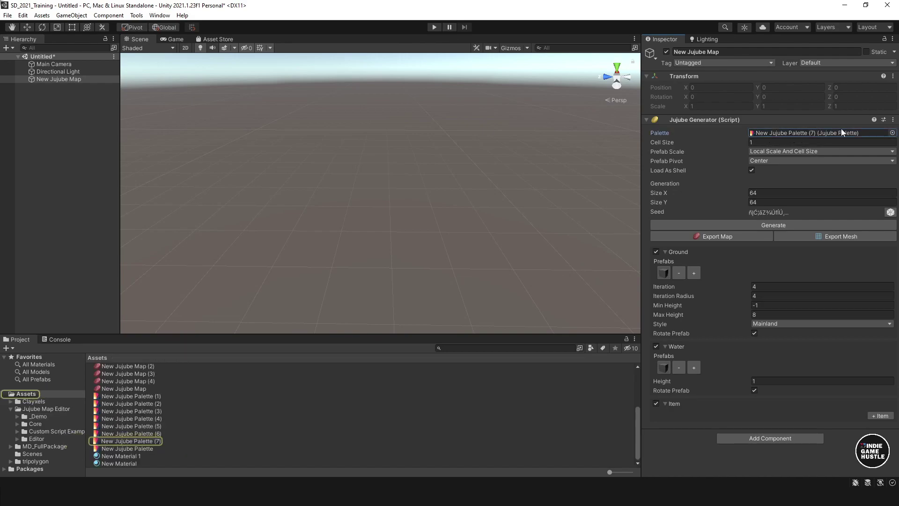
pyautogui.click(892, 133)
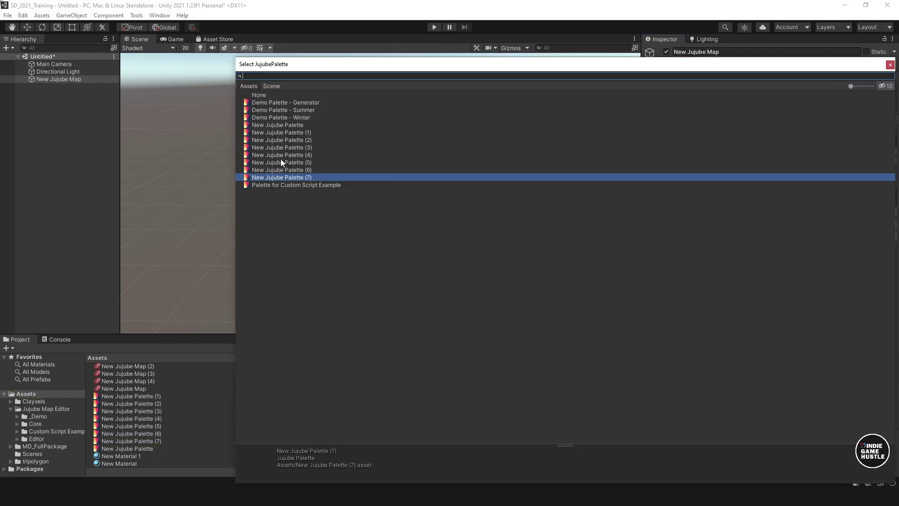
pyautogui.click(297, 103)
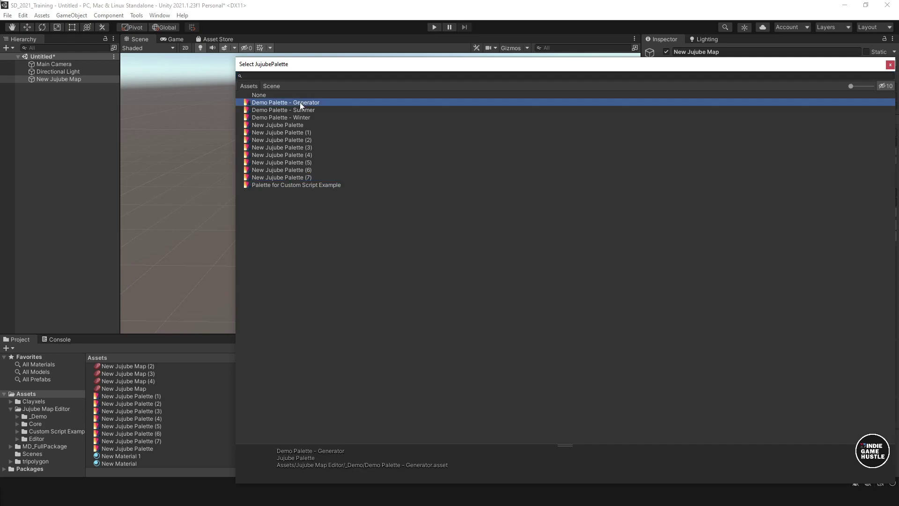
pyautogui.doubleClick(300, 102)
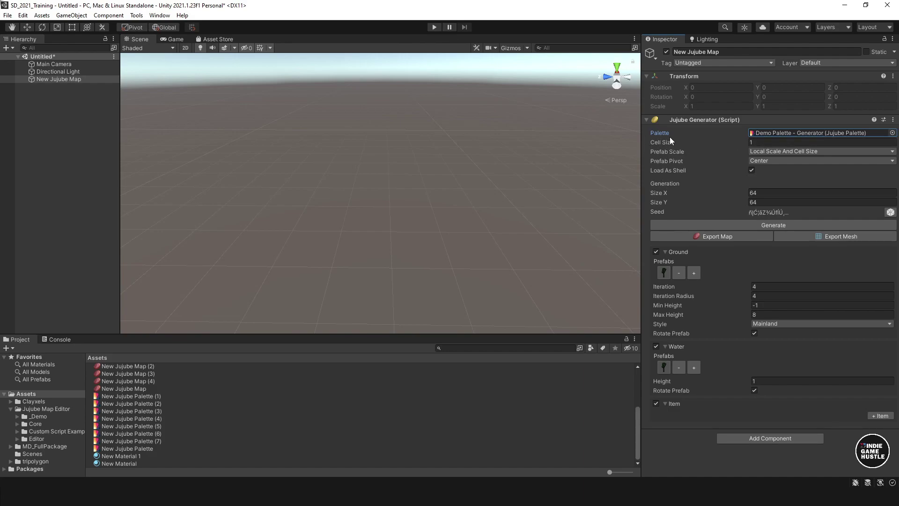
pyautogui.click(756, 142)
pyautogui.click(764, 199)
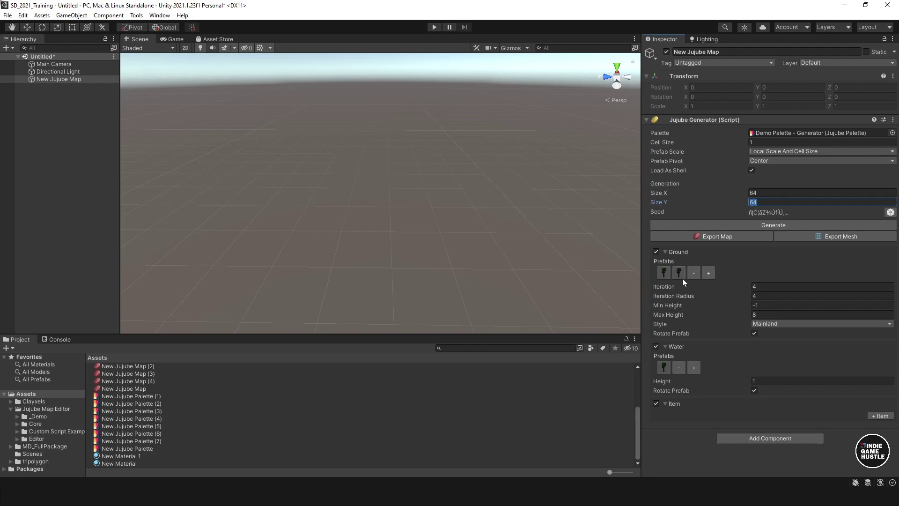
# Set the Ground prefabs to only Dirt Brown and Dirt Grass, and the Water prefab to Water.
pyautogui.click(667, 276)
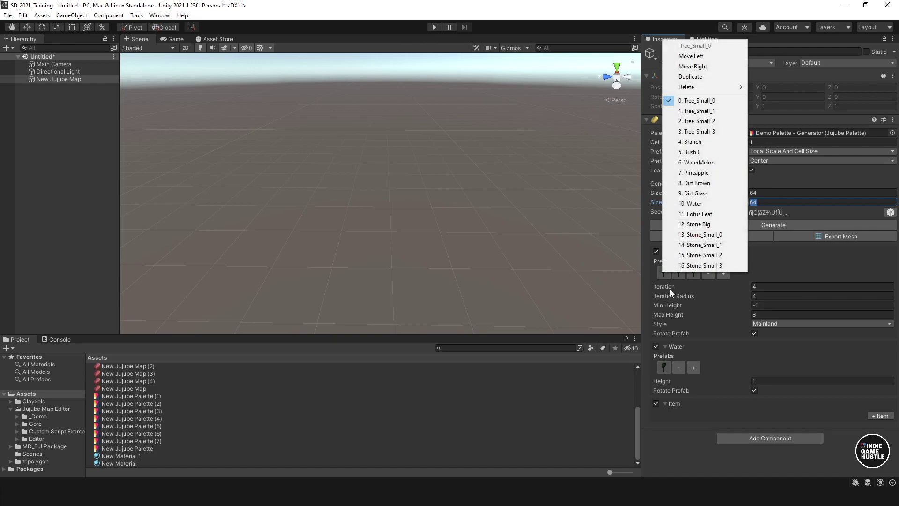
pyautogui.click(699, 185)
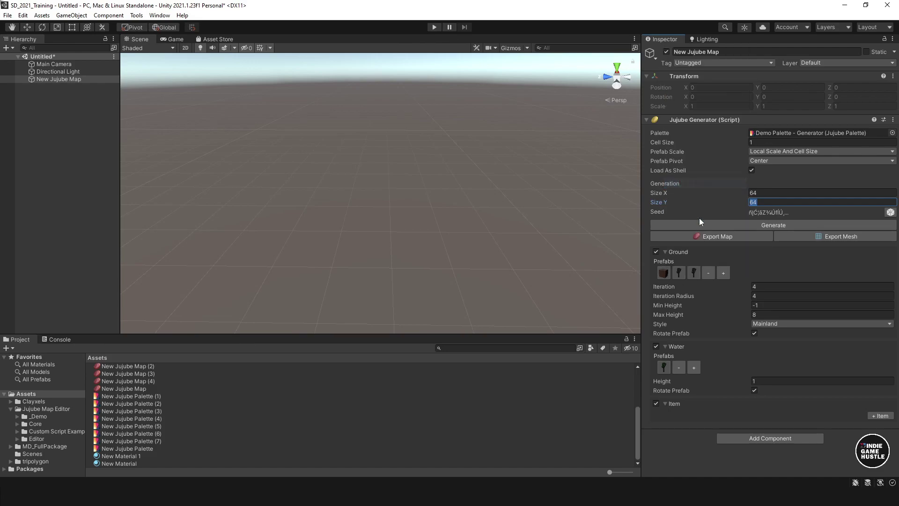
pyautogui.click(680, 276)
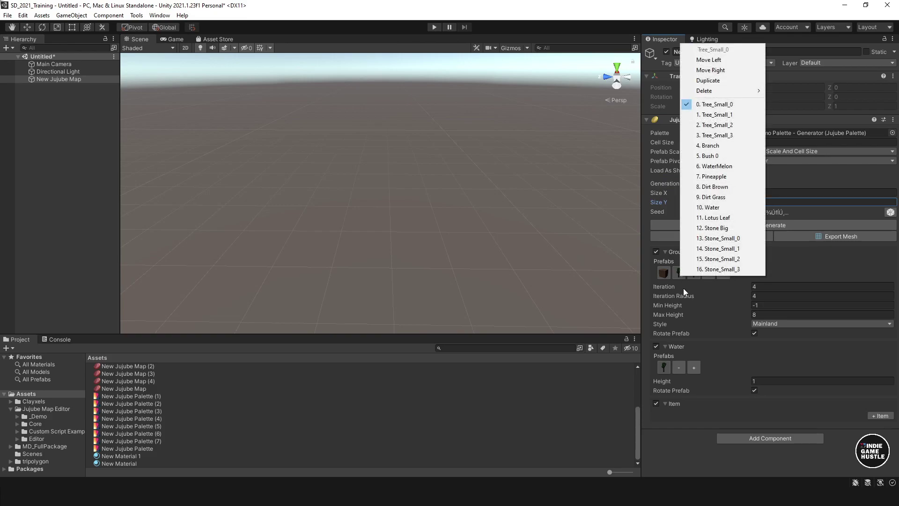
pyautogui.click(684, 288)
pyautogui.click(682, 277)
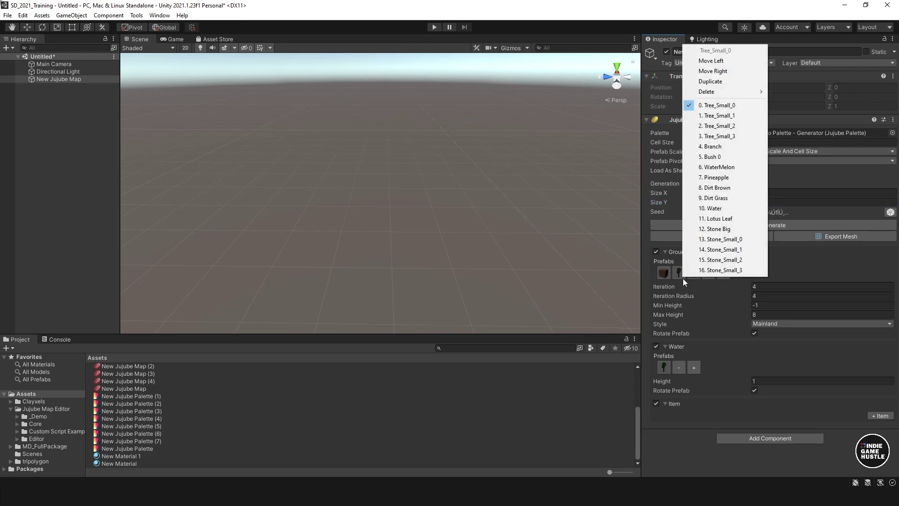
pyautogui.click(727, 206)
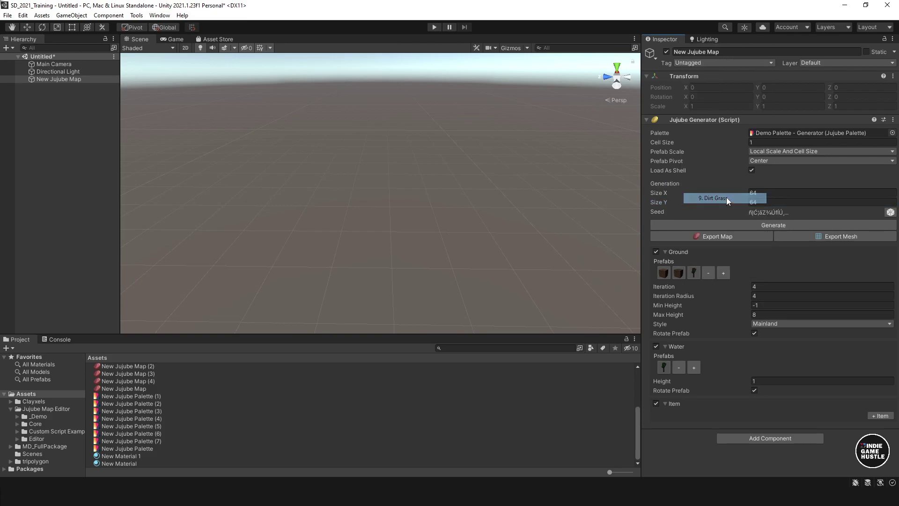
pyautogui.click(696, 277)
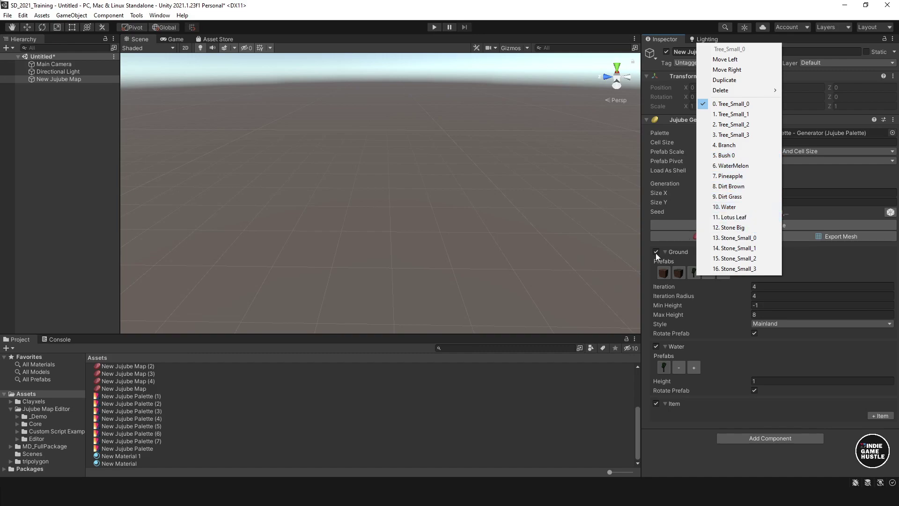
pyautogui.click(712, 289)
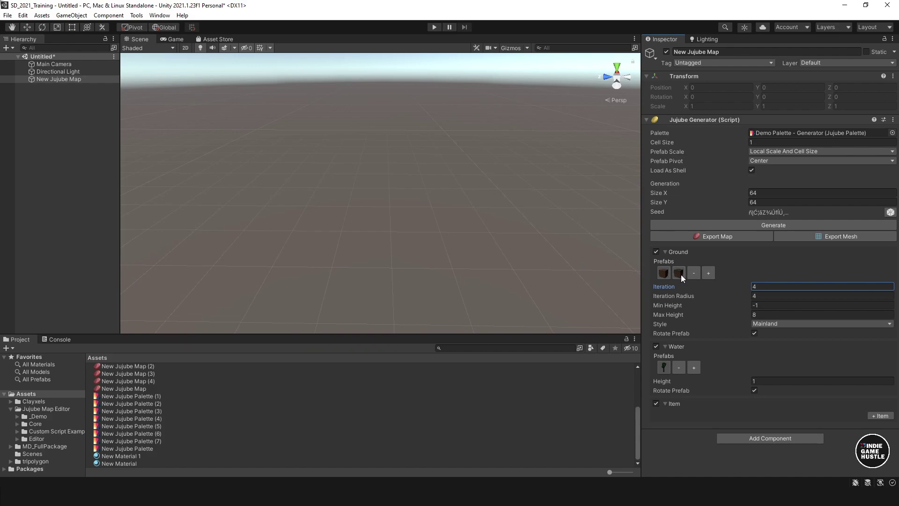
pyautogui.click(665, 367)
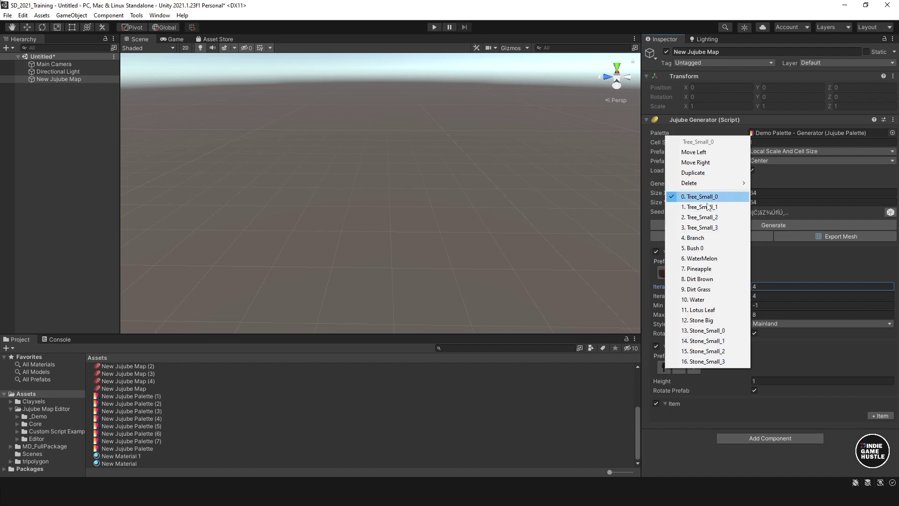
pyautogui.click(700, 301)
# Add two item entries to the generator and expand the settings of both.
pyautogui.click(877, 416)
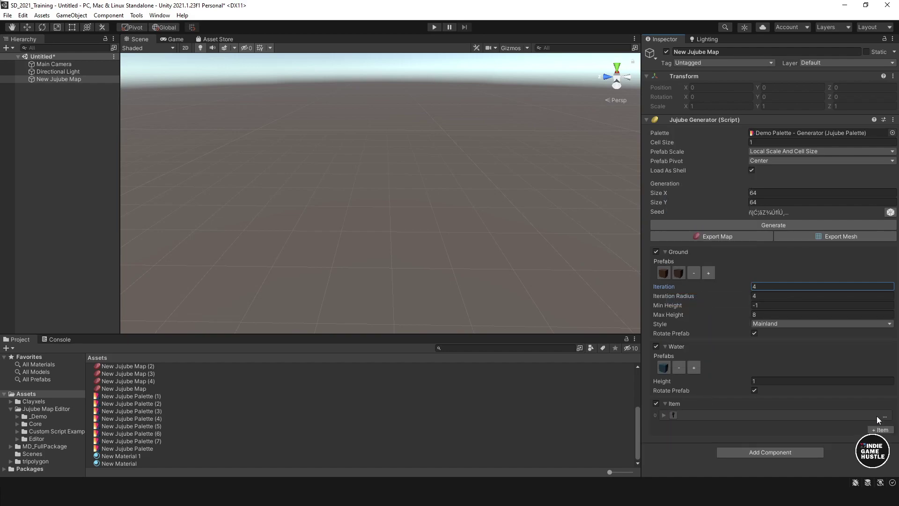
pyautogui.click(664, 415)
pyautogui.scroll(-3, 721, 394)
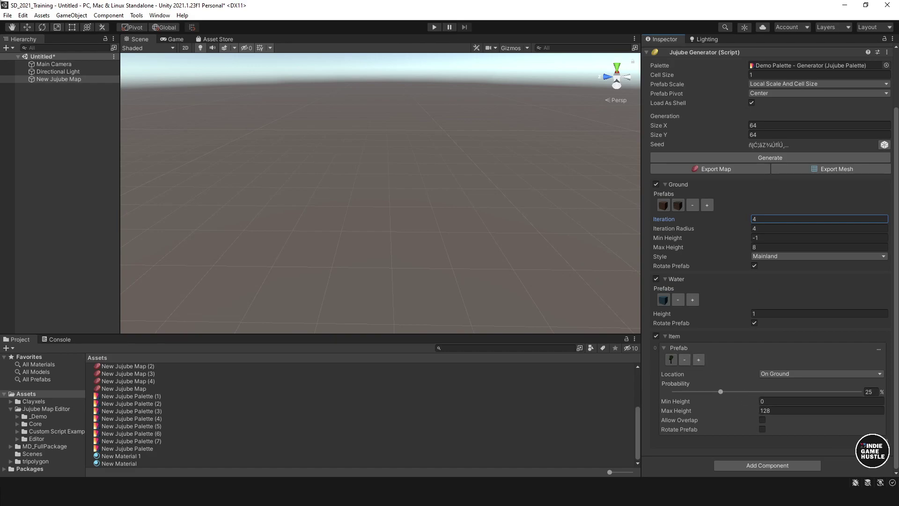
pyautogui.click(698, 360)
pyautogui.scroll(-1, 734, 361)
pyautogui.click(665, 428)
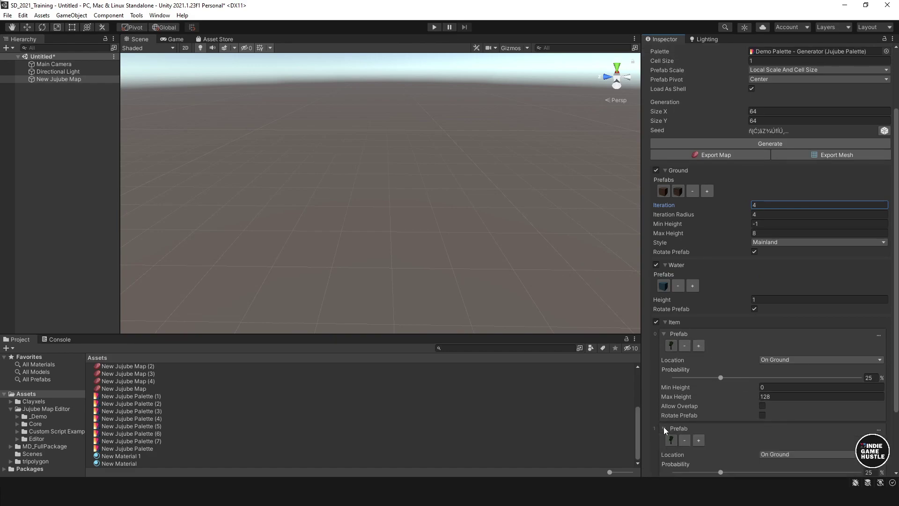
# Set the second item's prefab to Stone Big and add Stone_Small_0 as its second prefab.
pyautogui.scroll(-3, 703, 380)
pyautogui.click(671, 359)
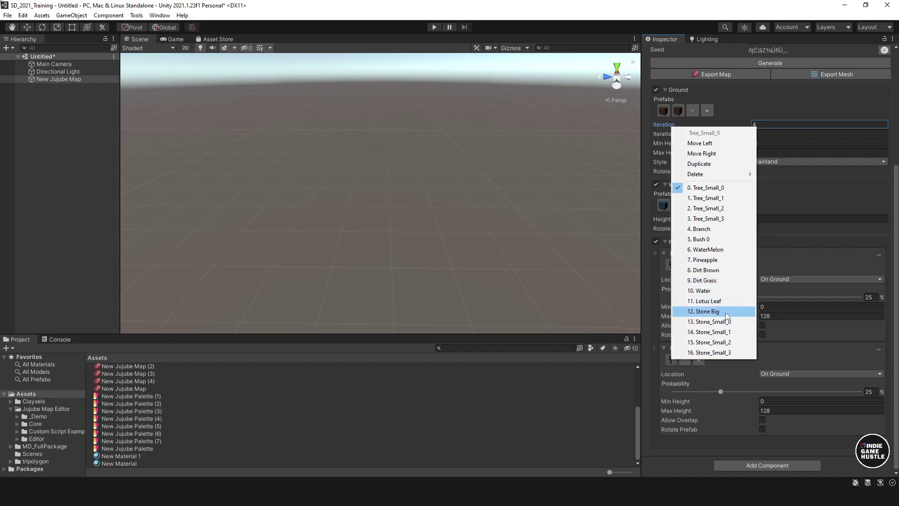
pyautogui.click(717, 312)
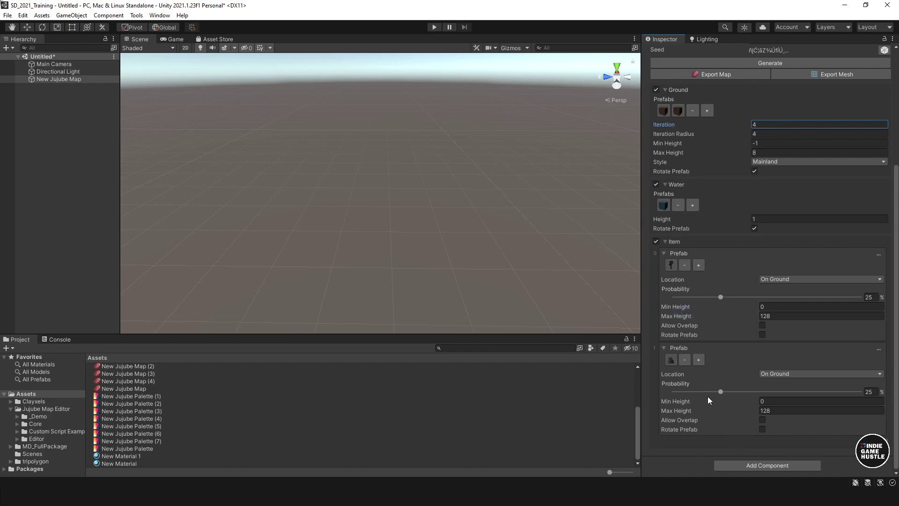
pyautogui.click(698, 360)
pyautogui.click(685, 360)
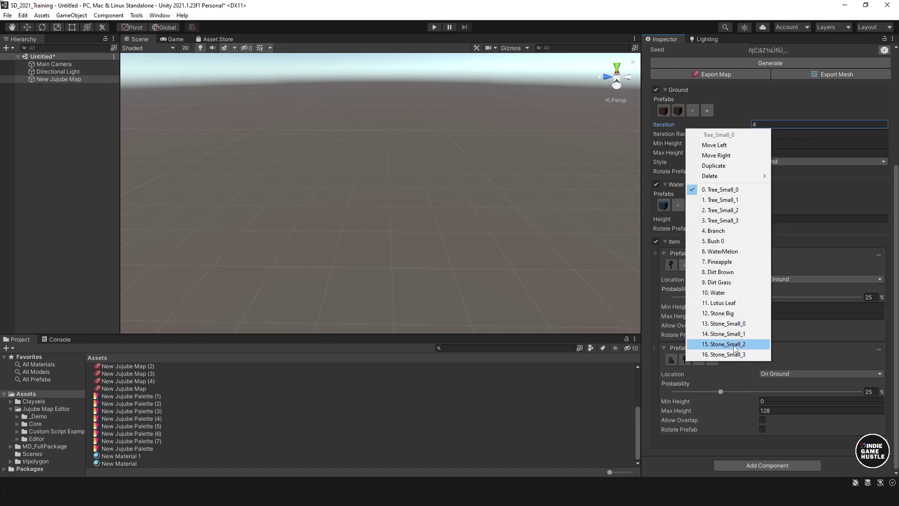
pyautogui.click(726, 323)
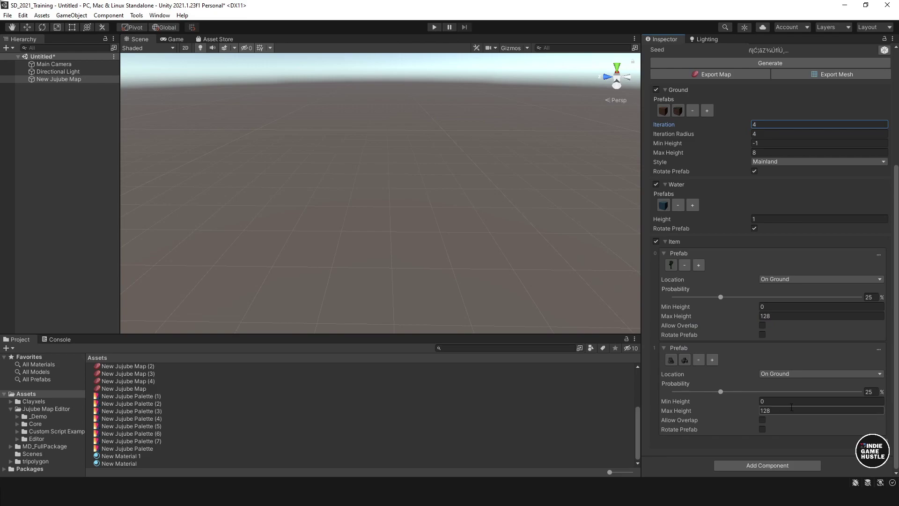
# Add Bush 0 as a third prefab of the second item.
pyautogui.click(712, 360)
pyautogui.click(699, 360)
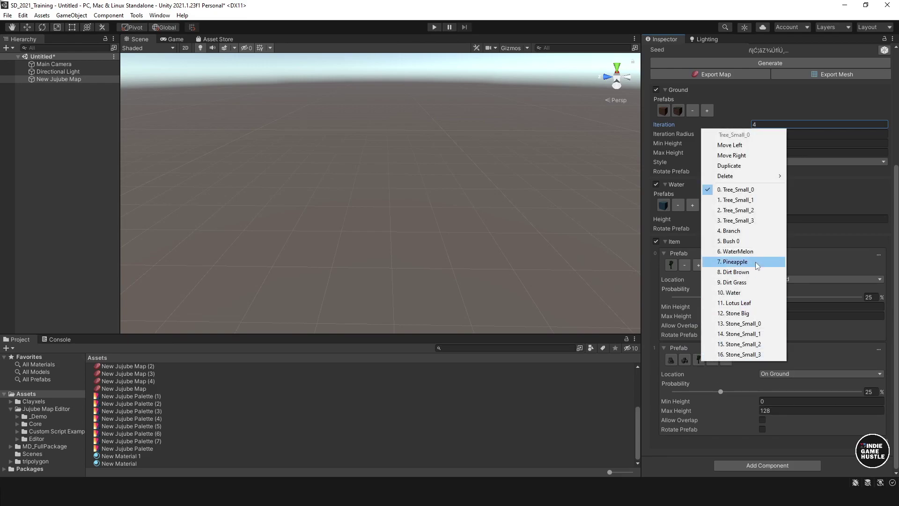
pyautogui.click(740, 241)
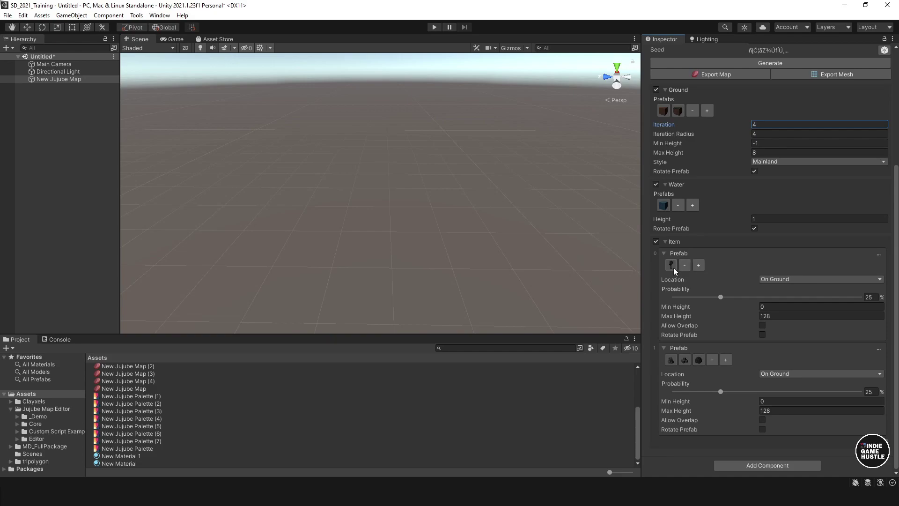
# Add Bush 0 as a second prefab of the first item and remove it from the second item.
pyautogui.click(697, 265)
pyautogui.click(686, 266)
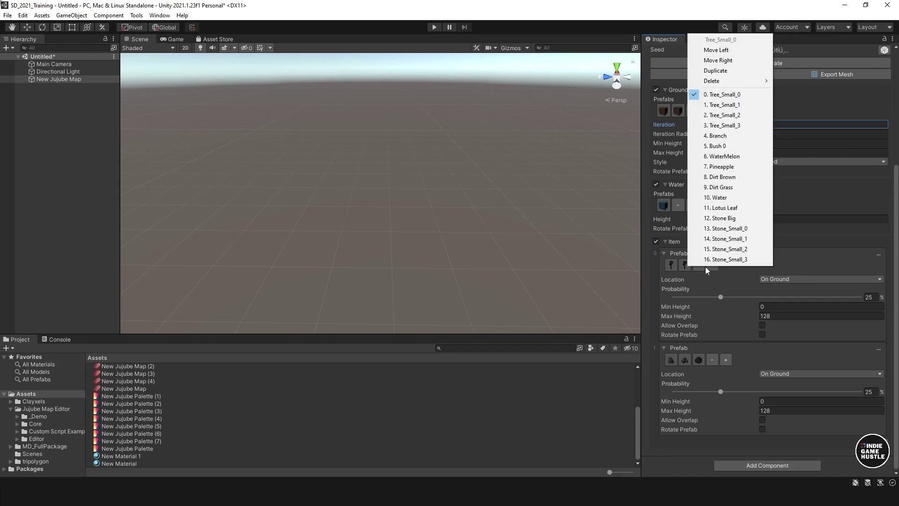
pyautogui.click(740, 148)
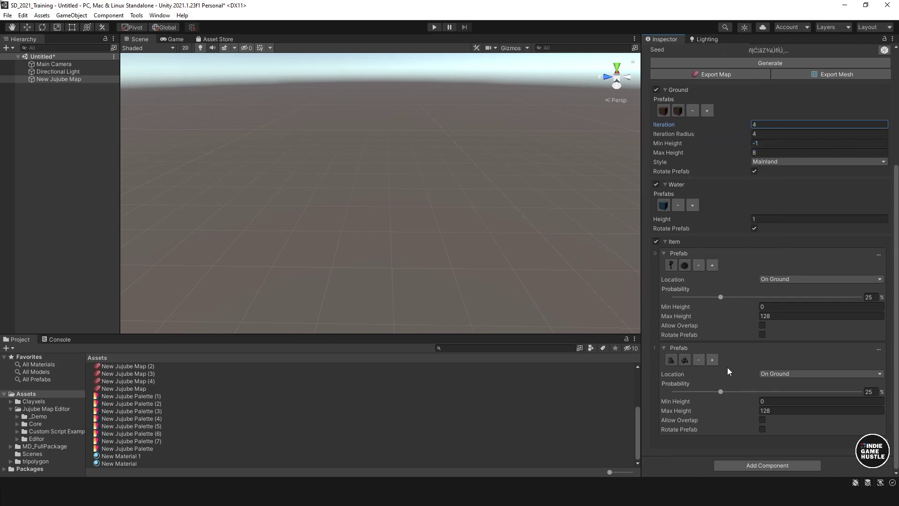
pyautogui.scroll(5, 704, 269)
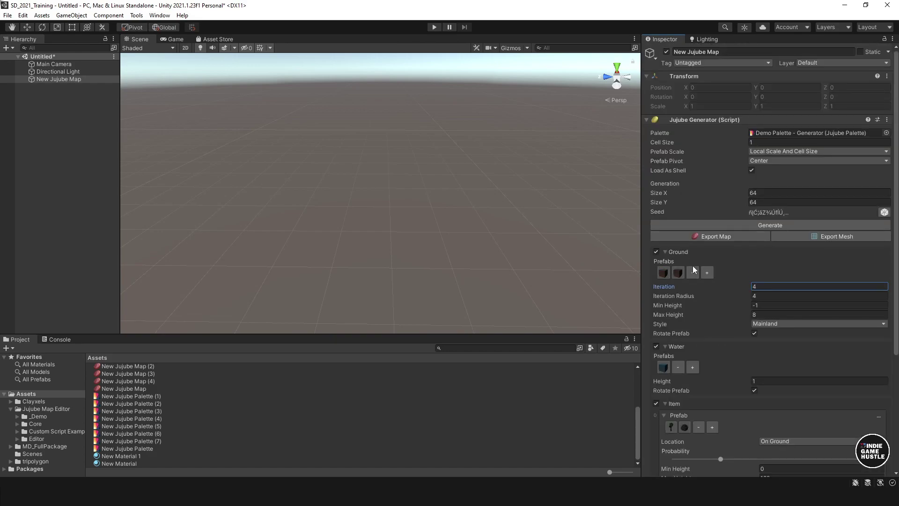
pyautogui.scroll(-5, 672, 287)
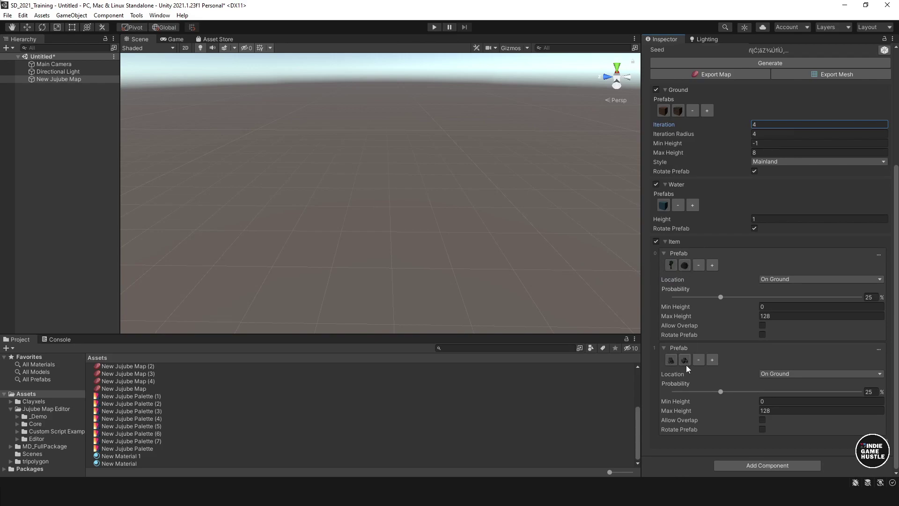
pyautogui.scroll(5, 735, 393)
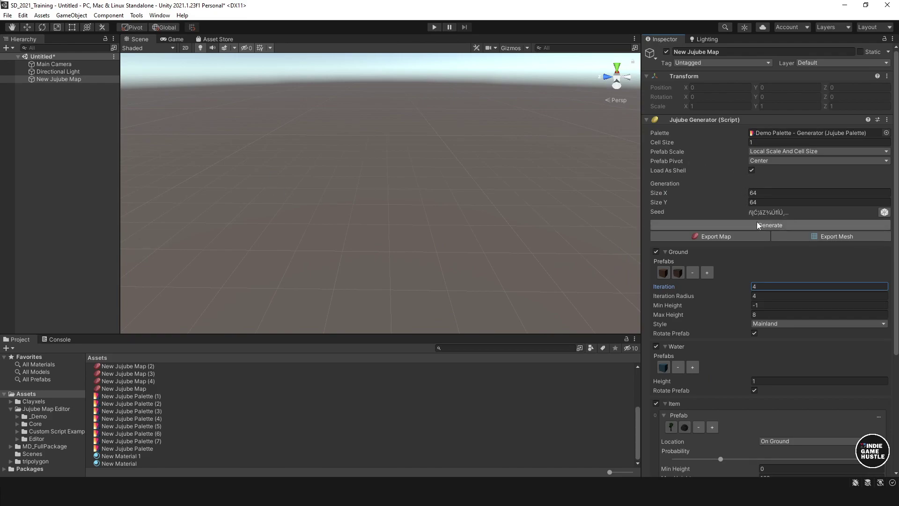
# Generate the 64 by 64 map from the current ground, water and item settings.
pyautogui.click(744, 227)
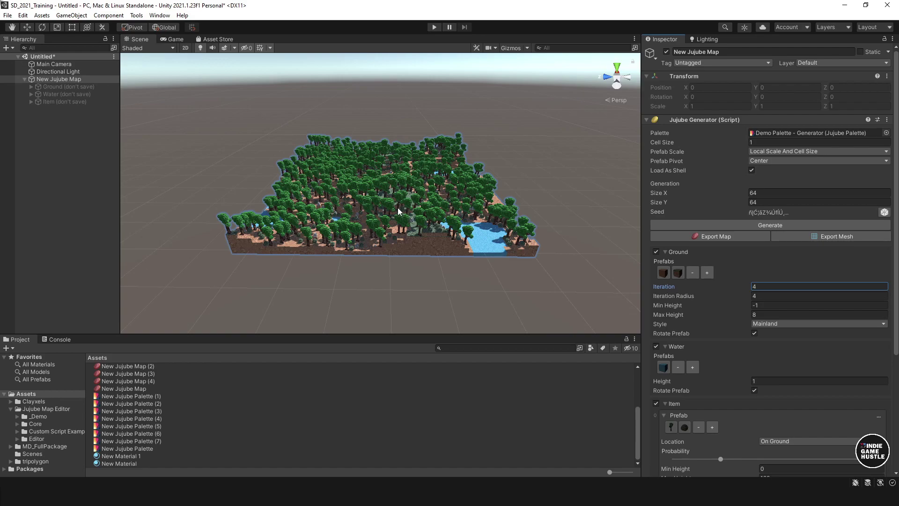
pyautogui.scroll(2, 399, 211)
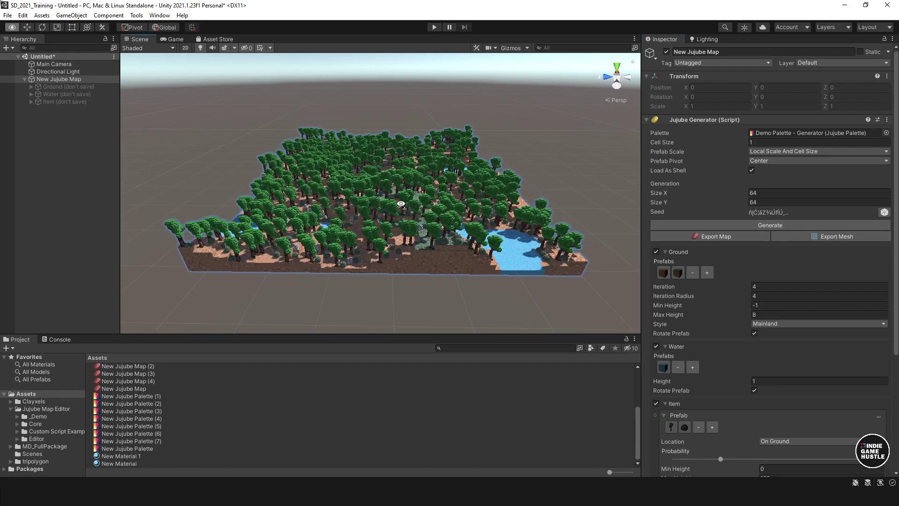
pyautogui.keyDown('alt'); pyautogui.moveTo(378, 169); pyautogui.dragTo(518, 140); pyautogui.keyUp('alt')
pyautogui.keyDown('alt'); pyautogui.moveTo(303, 166); pyautogui.dragTo(468, 220); pyautogui.keyUp('alt')
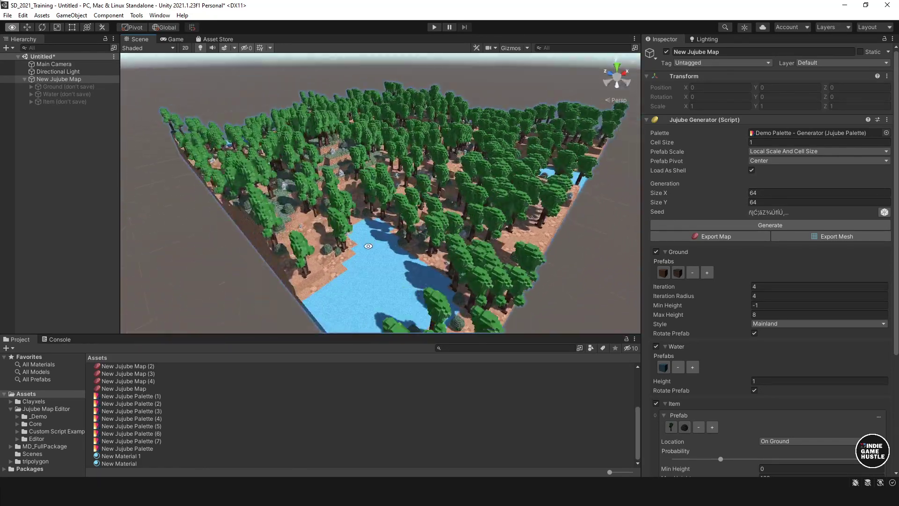
# Examine the bushes, stones, trees and water on the generated map up close and from its edge.
pyautogui.keyDown('alt'); pyautogui.moveTo(262, 220); pyautogui.dragTo(347, 249, button='right'); pyautogui.keyUp('alt')
pyautogui.keyDown('alt'); pyautogui.moveTo(348, 246); pyautogui.dragTo(309, 239); pyautogui.keyUp('alt')
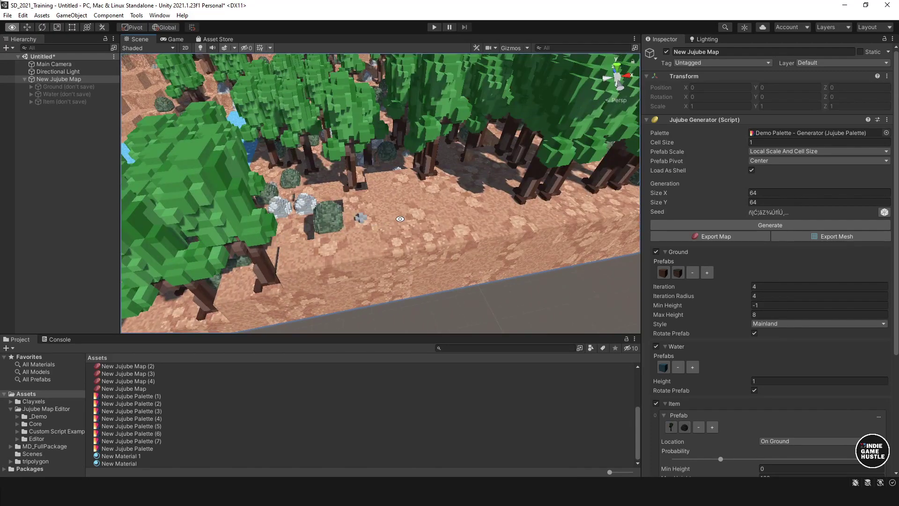
pyautogui.keyDown('alt'); pyautogui.moveTo(400, 219); pyautogui.dragTo(370, 231); pyautogui.keyUp('alt')
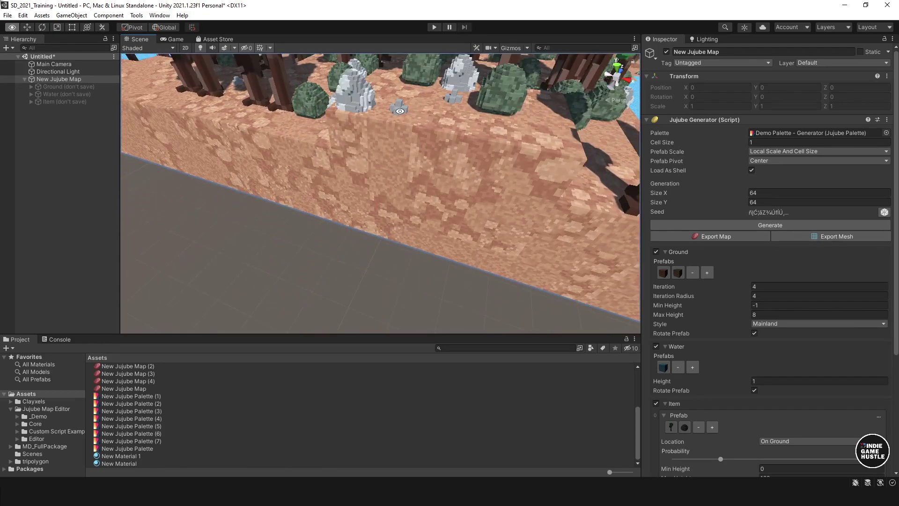
pyautogui.keyDown('alt'); pyautogui.moveTo(407, 105); pyautogui.dragTo(389, 183); pyautogui.keyUp('alt')
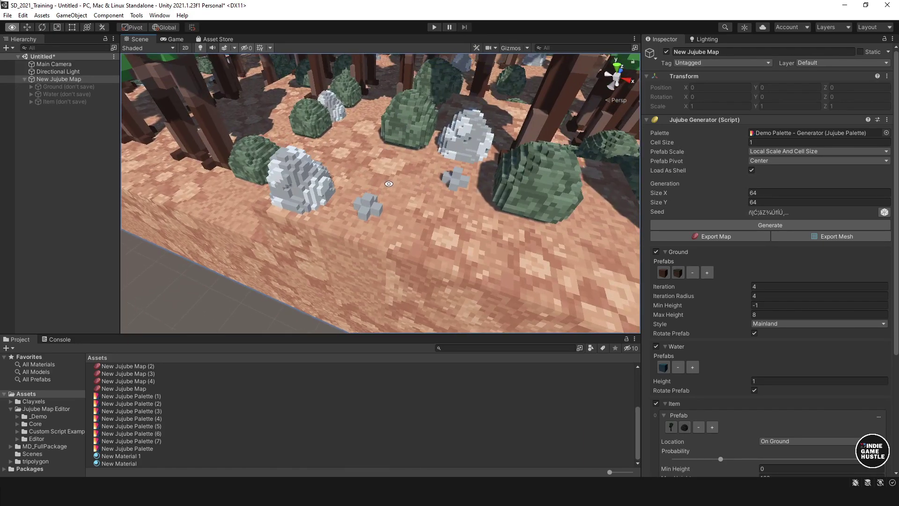
pyautogui.scroll(-10, 366, 205)
pyautogui.keyDown('alt'); pyautogui.moveTo(488, 198); pyautogui.dragTo(381, 206); pyautogui.keyUp('alt')
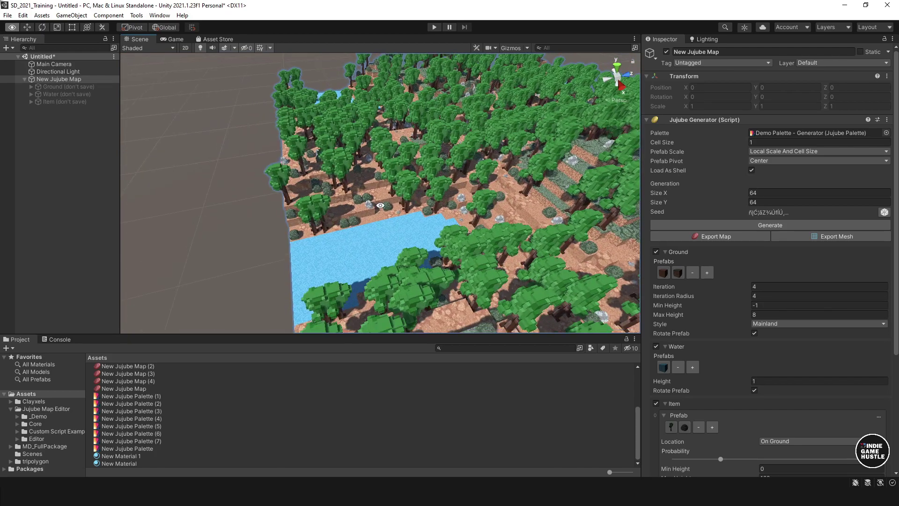
pyautogui.moveTo(397, 218); pyautogui.dragTo(267, 206, button='middle')
pyautogui.scroll(-6, 429, 235)
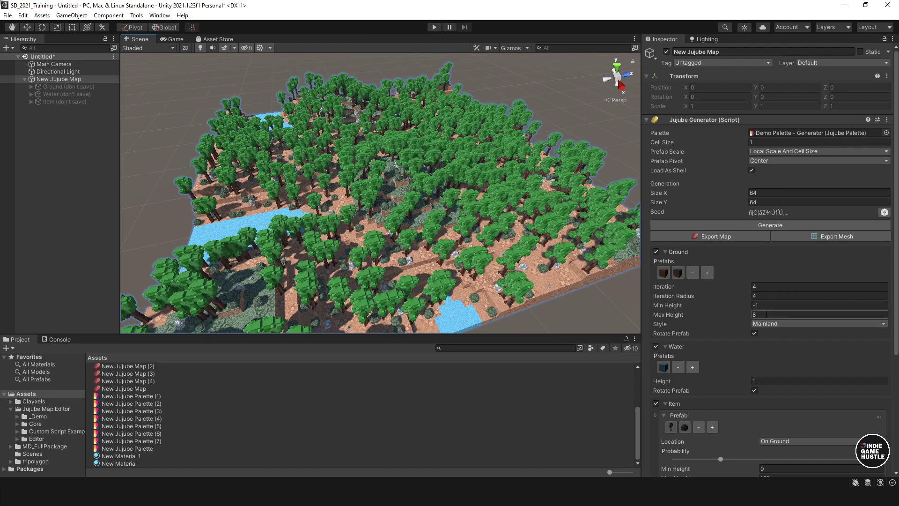
# Set the ground style to Island and regenerate the map.
pyautogui.scroll(-3, 768, 317)
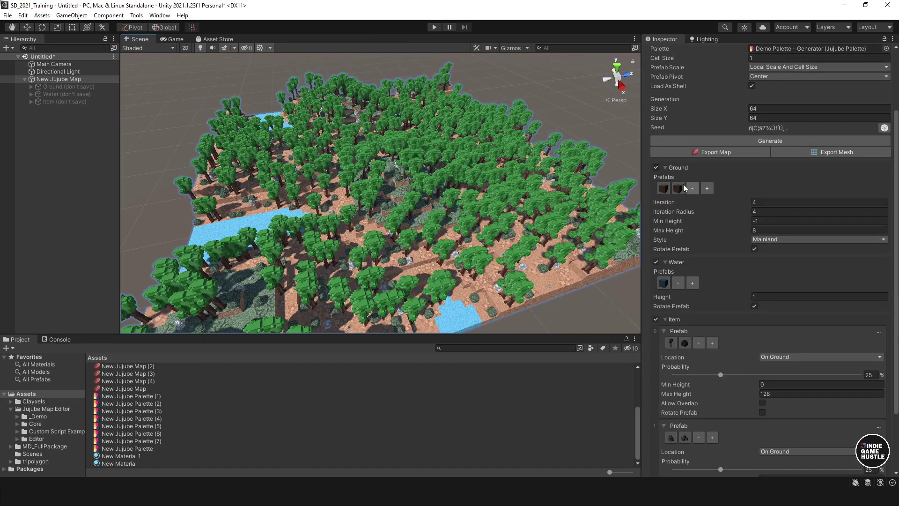
pyautogui.click(772, 240)
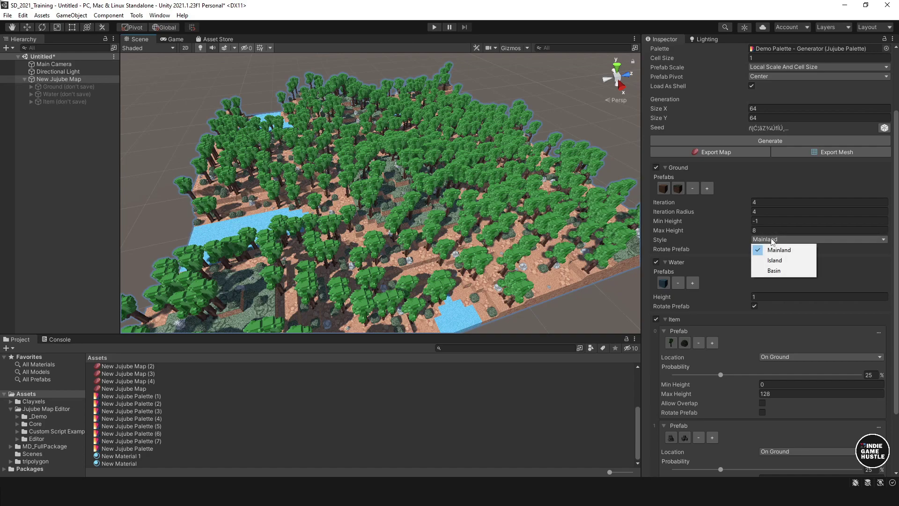
pyautogui.click(776, 262)
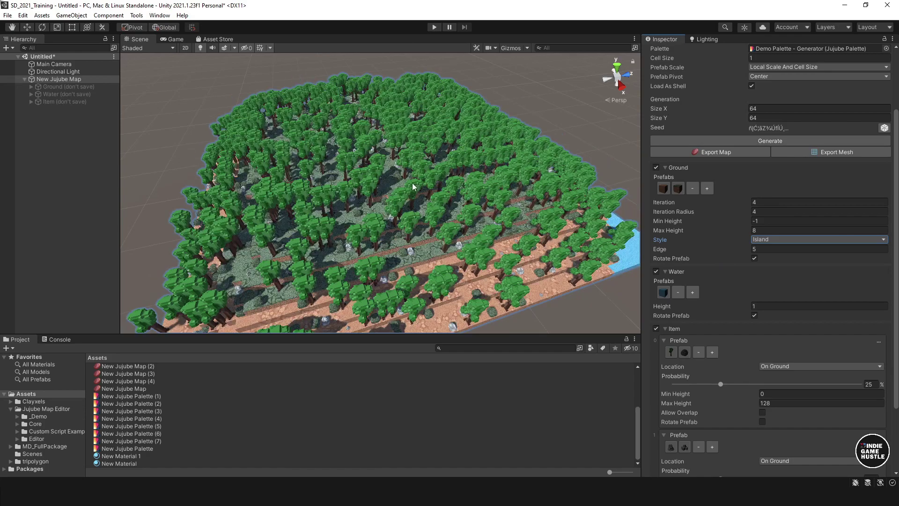
pyautogui.keyDown('alt'); pyautogui.moveTo(391, 184); pyautogui.dragTo(348, 278); pyautogui.keyUp('alt')
pyautogui.keyDown('alt'); pyautogui.moveTo(269, 311); pyautogui.dragTo(581, 227); pyautogui.keyUp('alt')
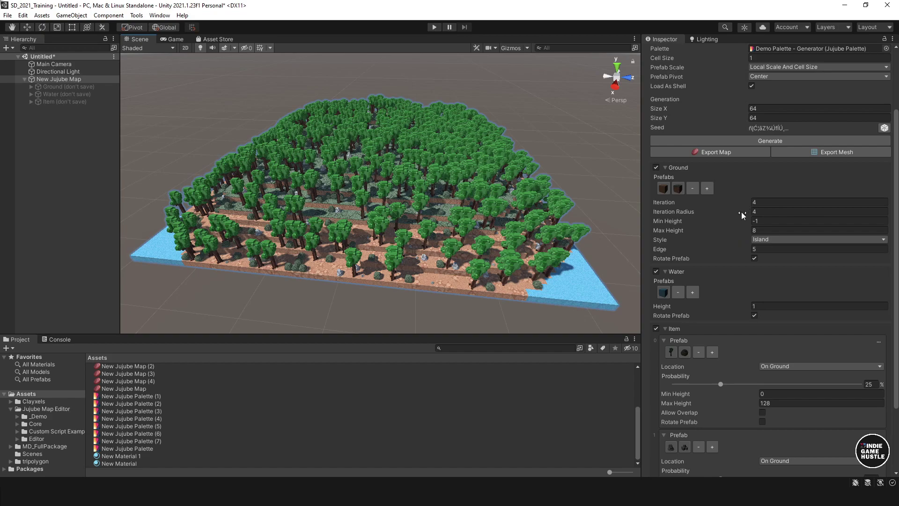
# Set the ground's edge to 20 and regenerate the island.
pyautogui.click(744, 251)
pyautogui.click(721, 141)
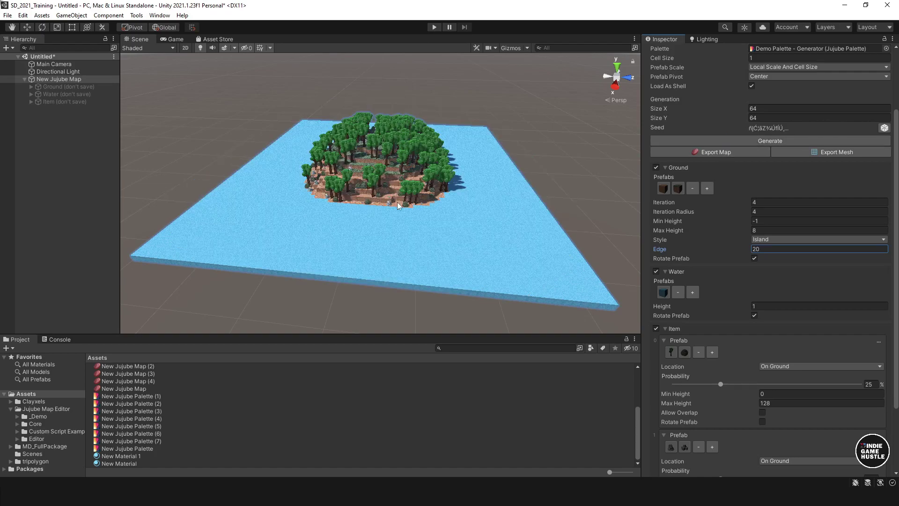
pyautogui.keyDown('alt'); pyautogui.moveTo(397, 202); pyautogui.dragTo(554, 209); pyautogui.keyUp('alt')
pyautogui.keyDown('alt'); pyautogui.scroll(5, 346, 212); pyautogui.keyUp('alt')
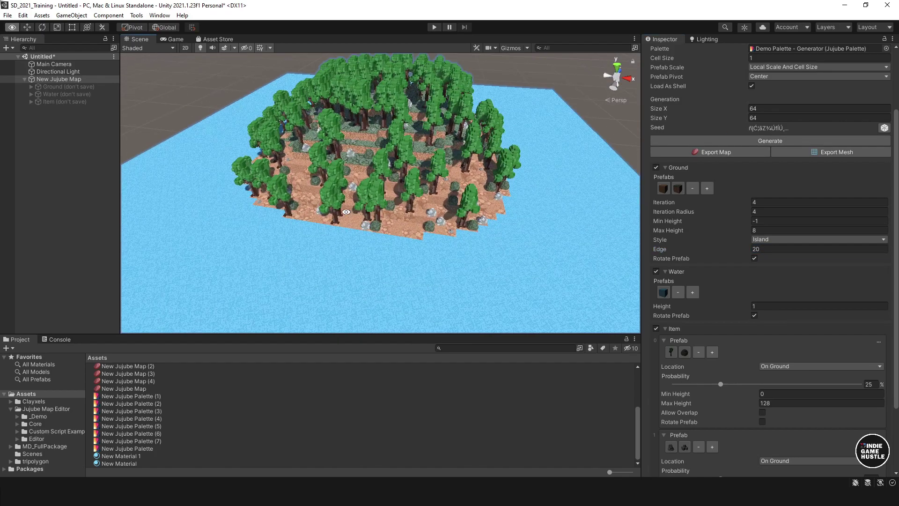
pyautogui.keyDown('alt'); pyautogui.moveTo(346, 212); pyautogui.dragTo(378, 211); pyautogui.keyUp('alt')
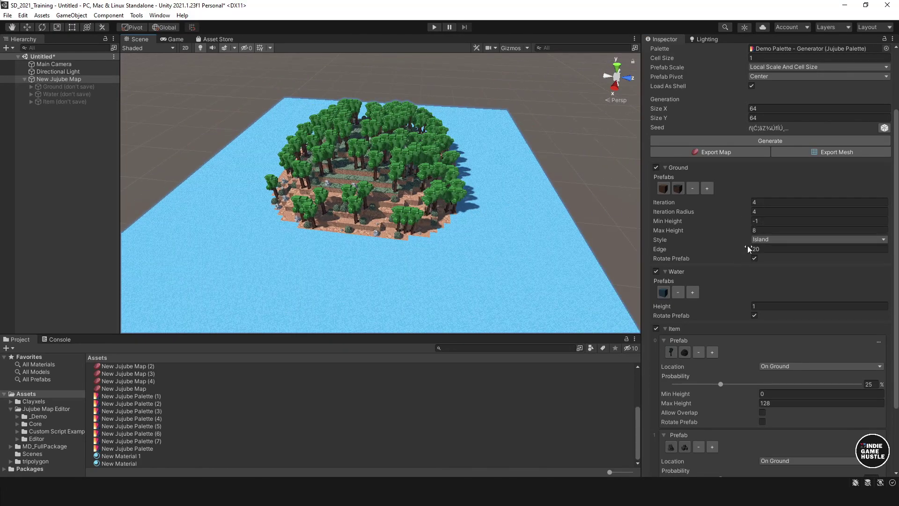
# Set the ground's edge to 11 and regenerate the island.
pyautogui.moveTo(749, 248); pyautogui.dragTo(740, 246)
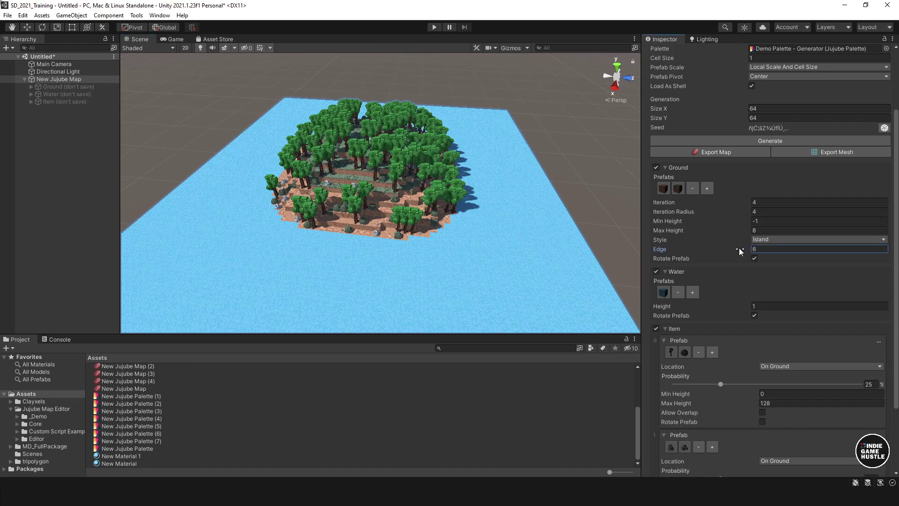
pyautogui.moveTo(743, 249); pyautogui.dragTo(739, 248)
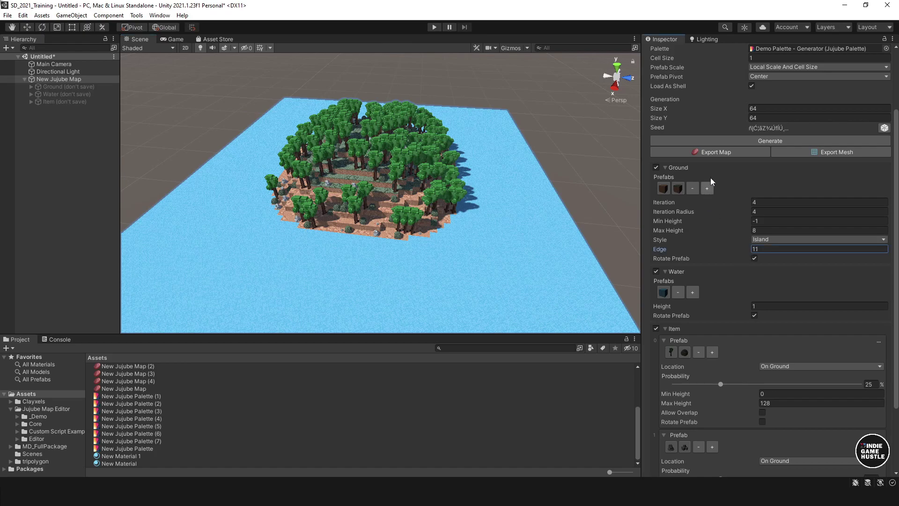
pyautogui.click(705, 139)
pyautogui.scroll(-3, 308, 210)
pyautogui.keyDown('alt'); pyautogui.moveTo(308, 210); pyautogui.dragTo(473, 187); pyautogui.keyUp('alt')
# Switch the ground style to Basin and regenerate the map.
pyautogui.click(759, 238)
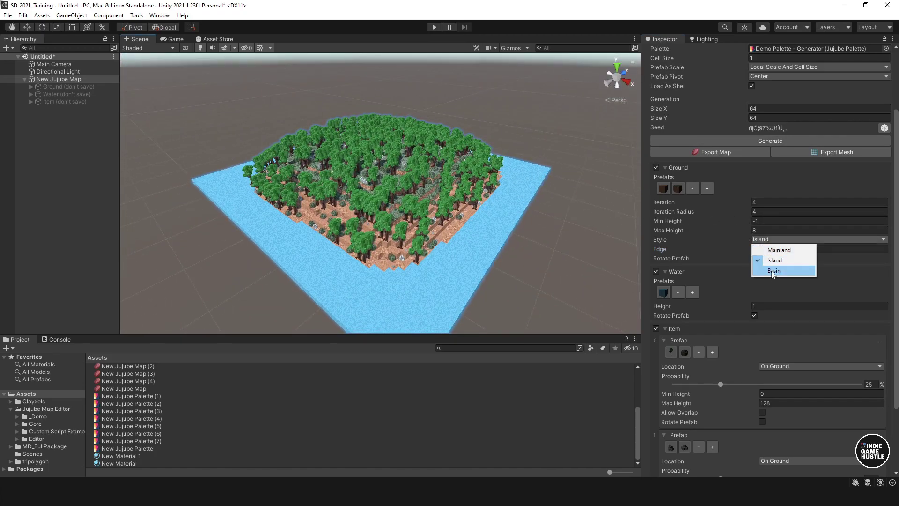
pyautogui.click(772, 270)
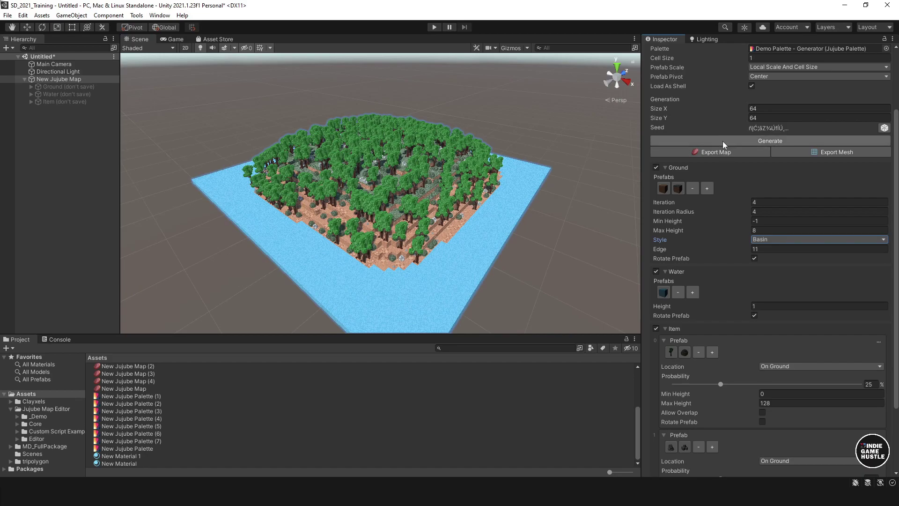
pyautogui.keyDown('alt'); pyautogui.moveTo(433, 201); pyautogui.dragTo(360, 178); pyautogui.keyUp('alt')
pyautogui.keyDown('alt'); pyautogui.scroll(5, 360, 178); pyautogui.keyUp('alt')
pyautogui.keyDown('alt'); pyautogui.moveTo(373, 210); pyautogui.dragTo(421, 225); pyautogui.keyUp('alt')
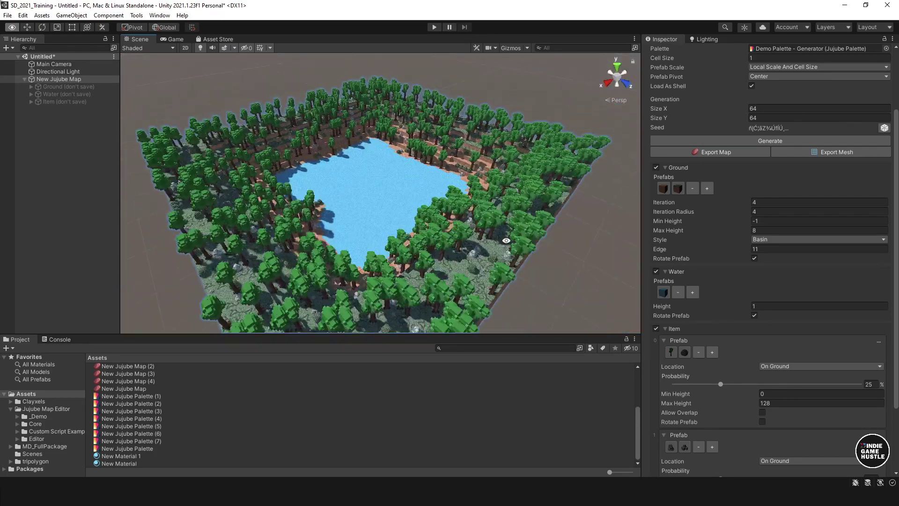
# Add On Water to the first item's locations, regenerate the map and inspect the trees and bushes around the lake.
pyautogui.click(780, 366)
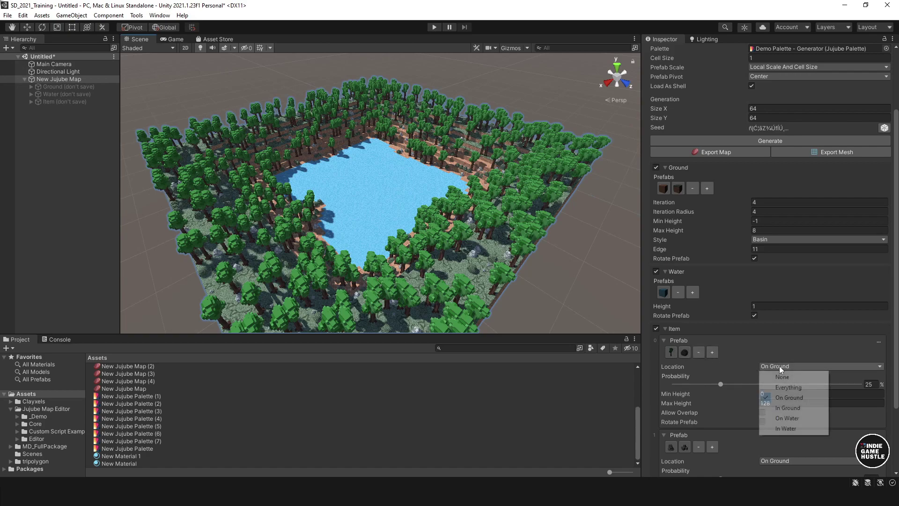
pyautogui.click(790, 418)
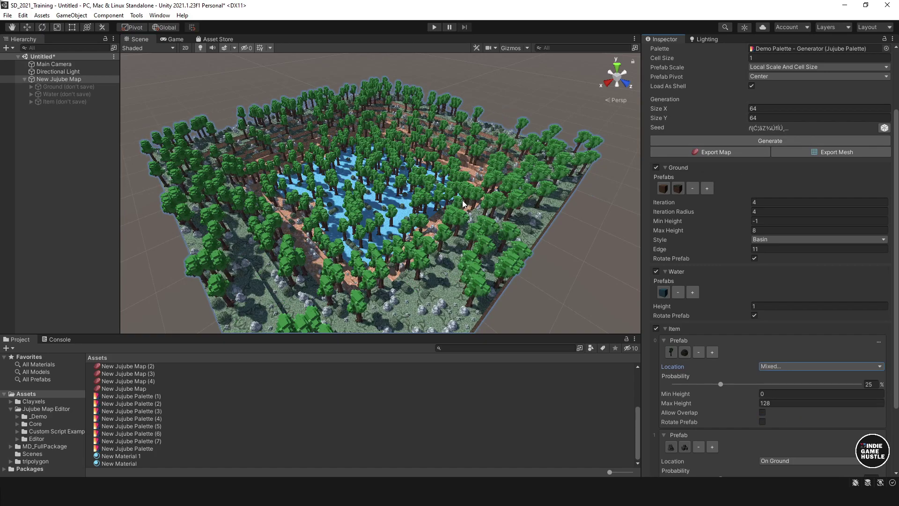
pyautogui.keyDown('alt'); pyautogui.moveTo(462, 201); pyautogui.dragTo(378, 250); pyautogui.keyUp('alt')
pyautogui.scroll(15, 365, 255)
pyautogui.scroll(5, 378, 250)
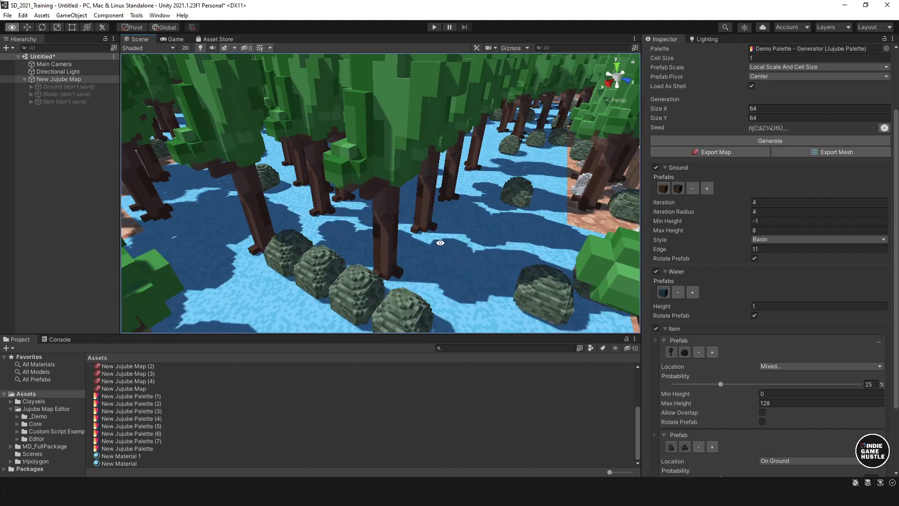
pyautogui.scroll(-4, 445, 255)
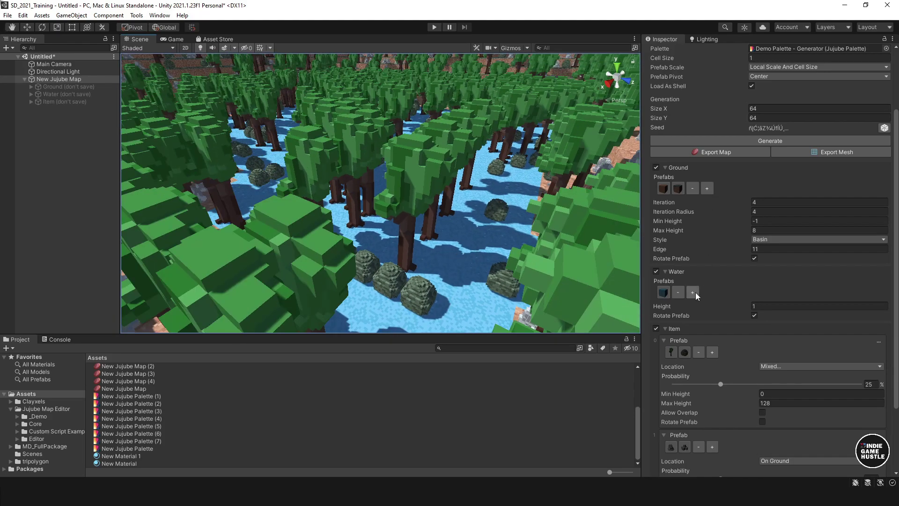
pyautogui.scroll(-3, 422, 246)
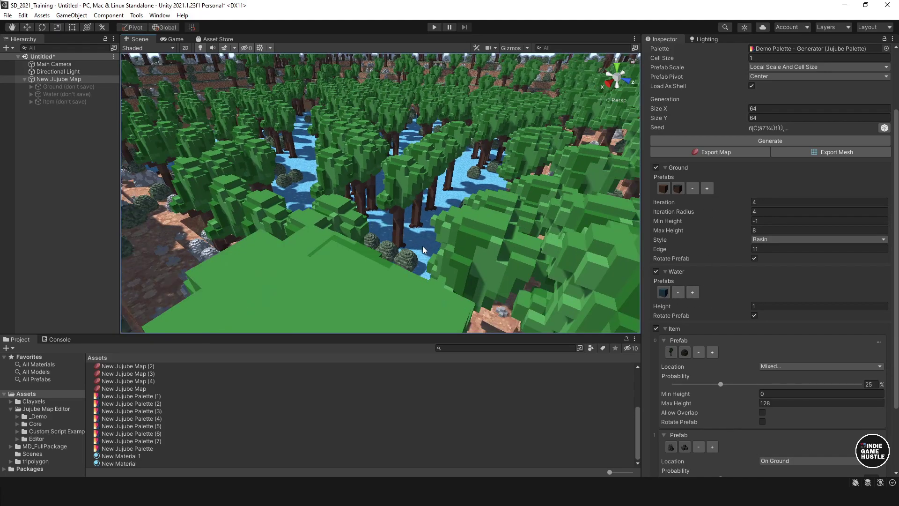
pyautogui.keyDown('alt'); pyautogui.moveTo(288, 148); pyautogui.dragTo(331, 215); pyautogui.keyUp('alt')
pyautogui.scroll(-4, 368, 236)
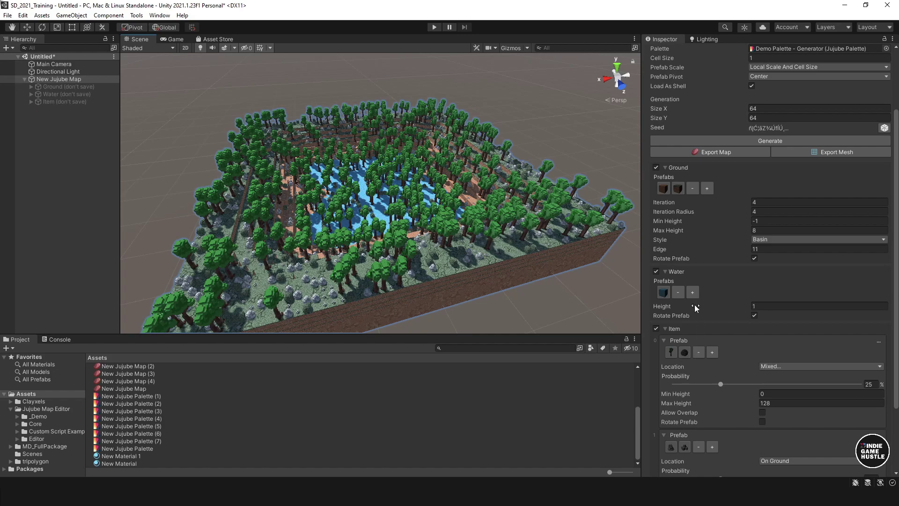
# Remove On Ground from the first item's locations, leaving only On Water, and regenerate the map.
pyautogui.click(779, 367)
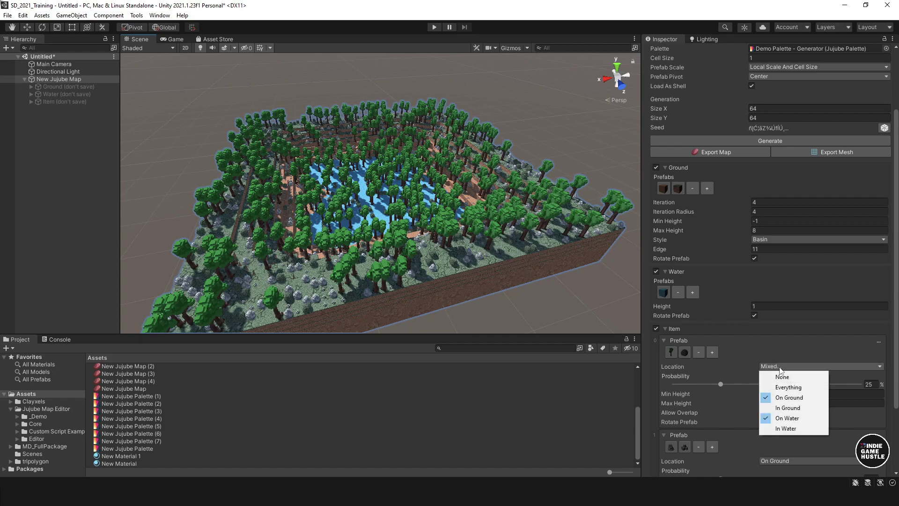
pyautogui.click(767, 398)
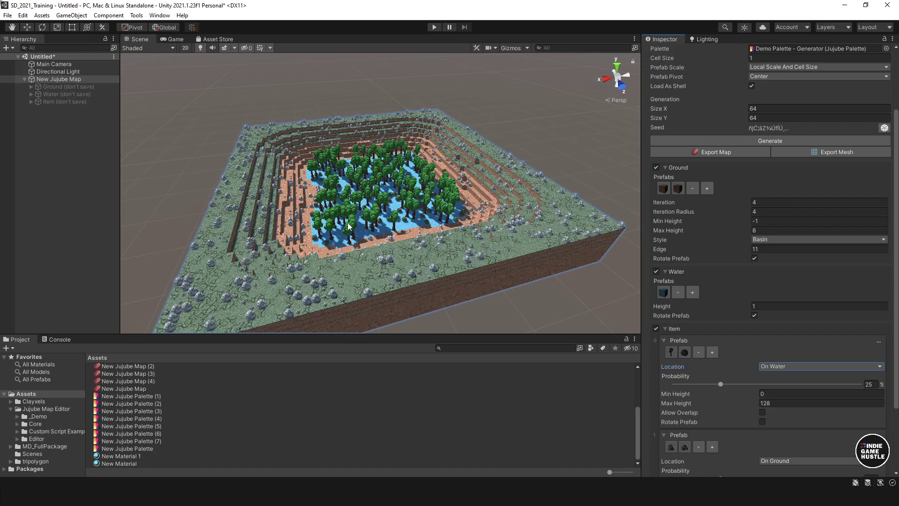
pyautogui.keyDown('alt'); pyautogui.moveTo(349, 226); pyautogui.dragTo(610, 274); pyautogui.keyUp('alt')
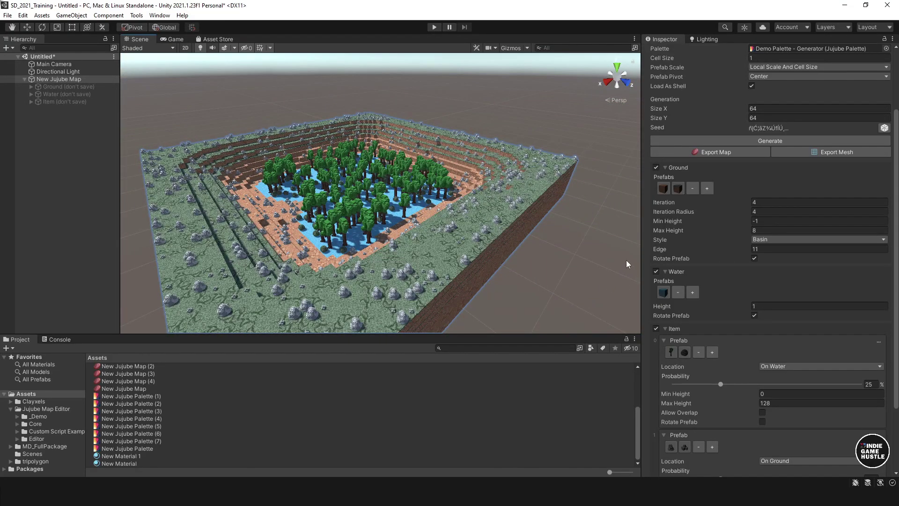
# Change the first item's location from On Water to In Ground only and regenerate the map.
pyautogui.click(771, 367)
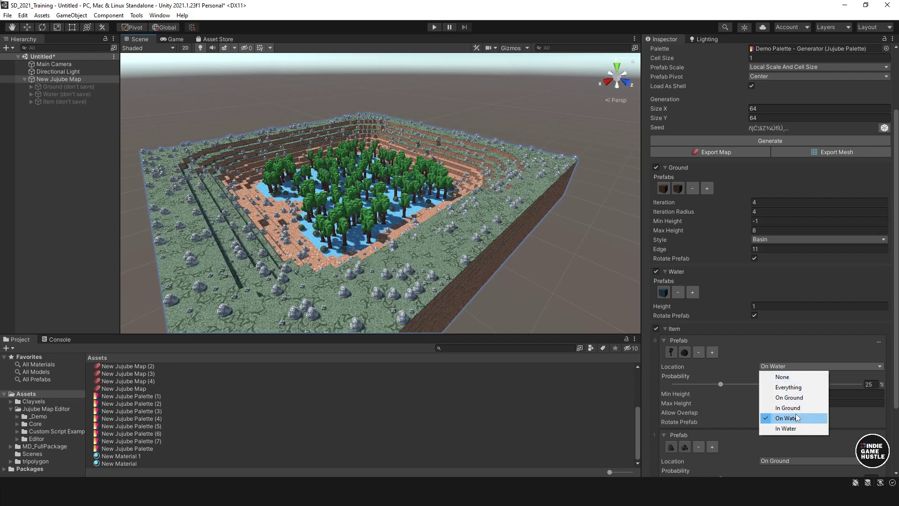
pyautogui.click(790, 408)
pyautogui.click(791, 369)
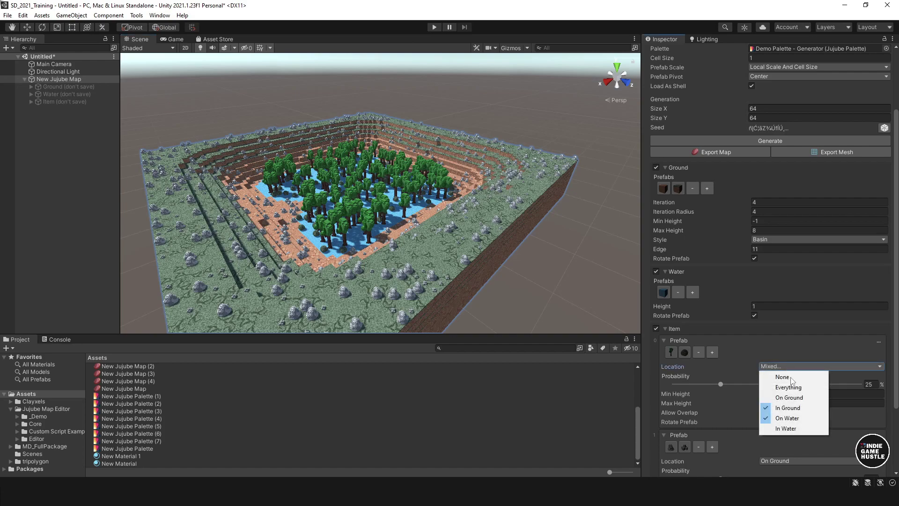
pyautogui.click(770, 416)
pyautogui.click(763, 142)
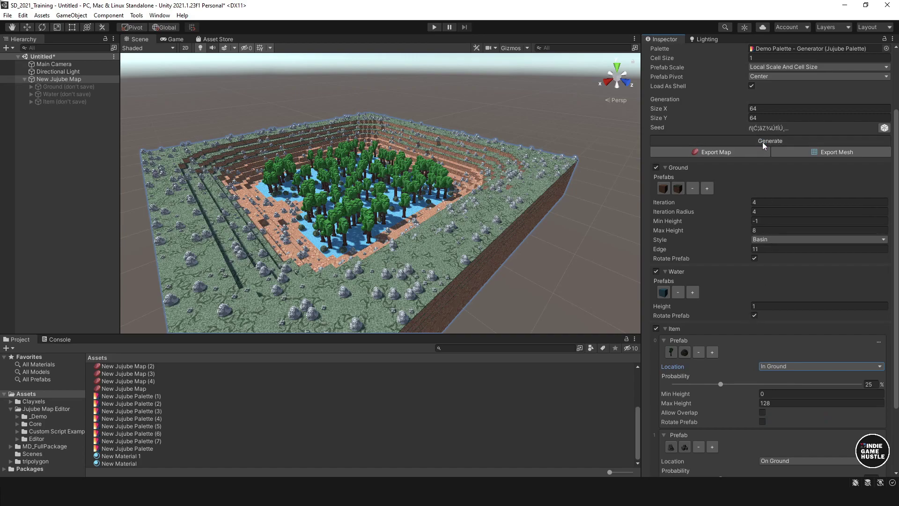
pyautogui.keyDown('alt'); pyautogui.moveTo(403, 193); pyautogui.dragTo(281, 200); pyautogui.keyUp('alt')
# Set the ground style to Mainland and its max height to 12.
pyautogui.click(789, 240)
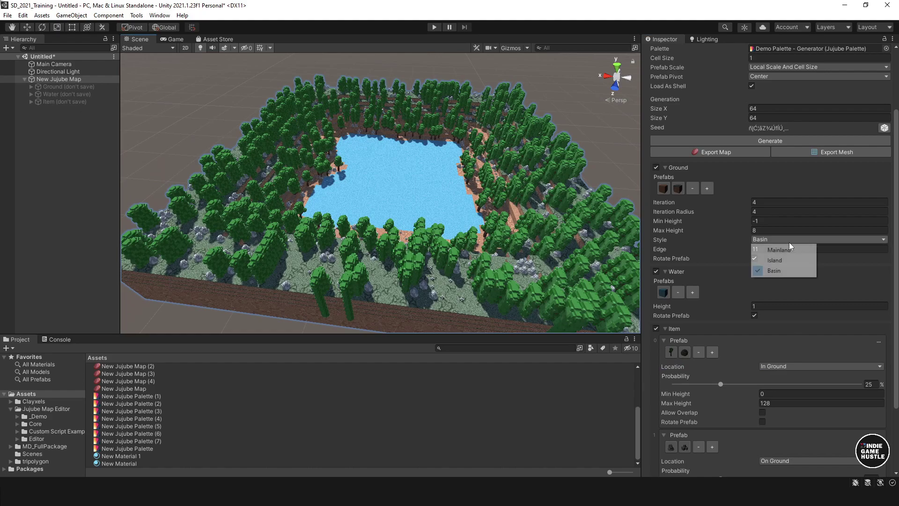
pyautogui.click(795, 249)
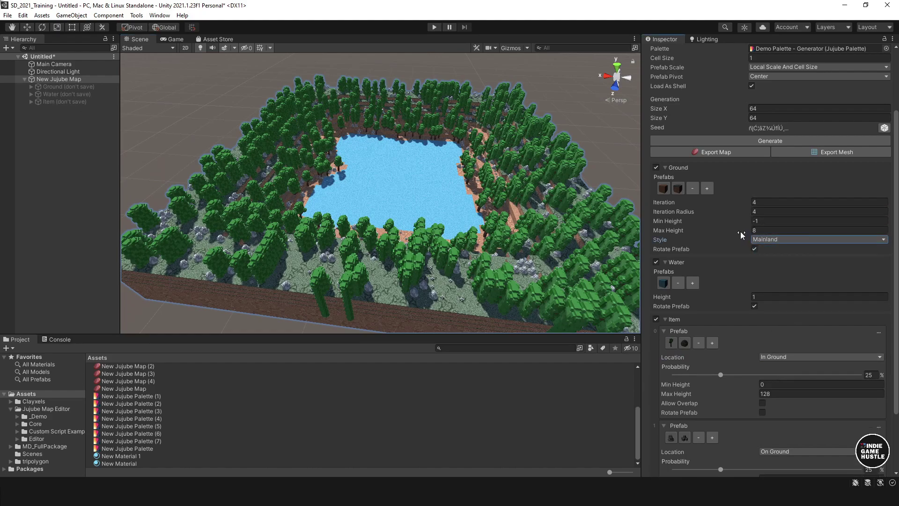
pyautogui.click(764, 230)
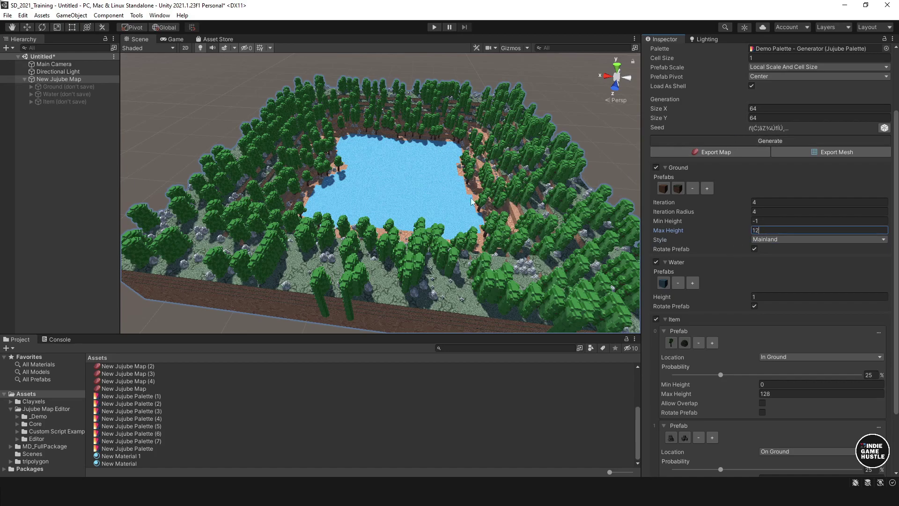
# Set the water height to 4, regenerate the map and inspect the whole terrain.
pyautogui.scroll(-3, 377, 187)
pyautogui.keyDown('alt'); pyautogui.moveTo(608, 197); pyautogui.dragTo(508, 215); pyautogui.keyUp('alt')
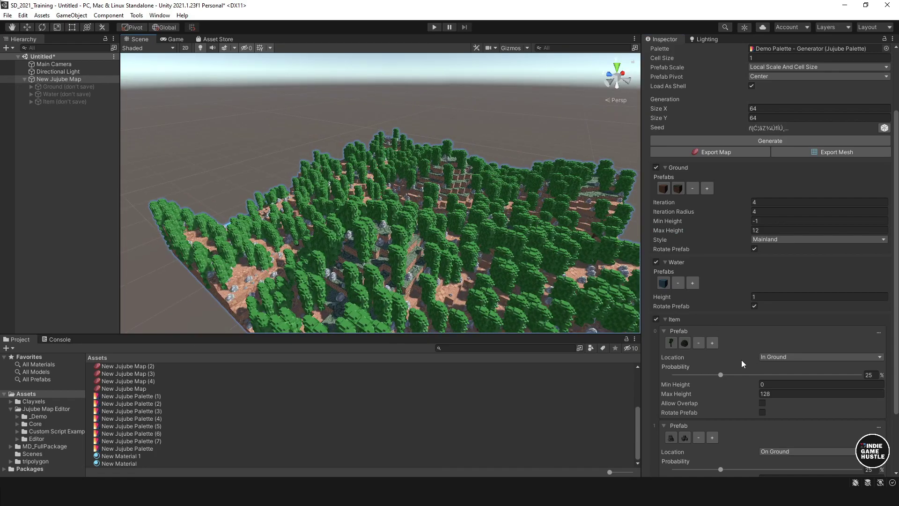
pyautogui.click(752, 296)
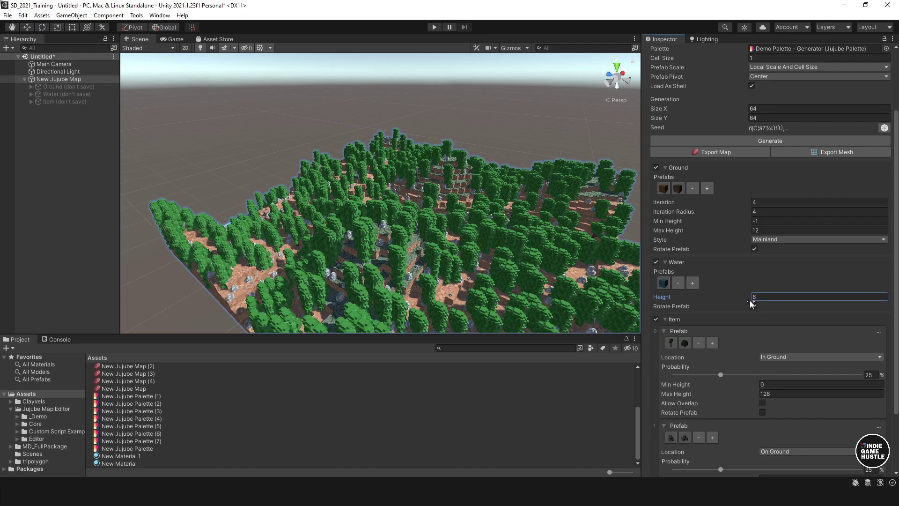
pyautogui.click(734, 141)
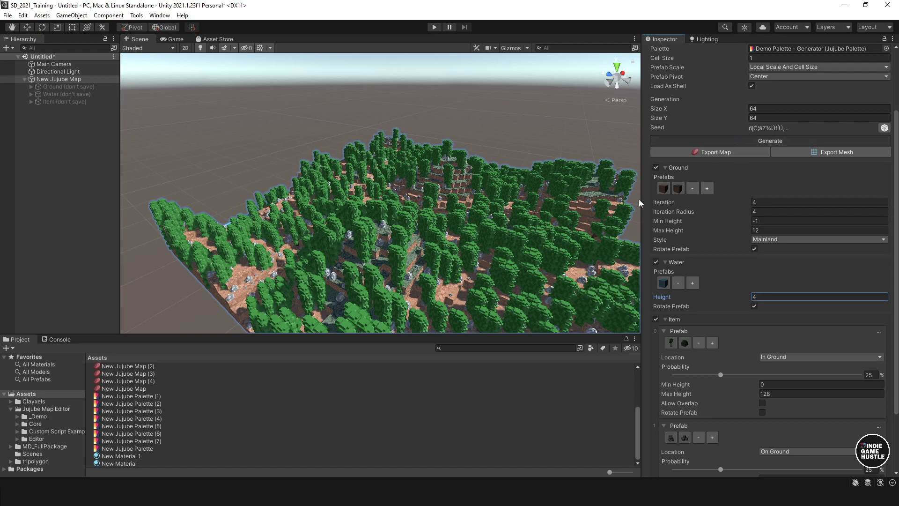
pyautogui.keyDown('alt'); pyautogui.moveTo(430, 238); pyautogui.dragTo(409, 229); pyautogui.keyUp('alt')
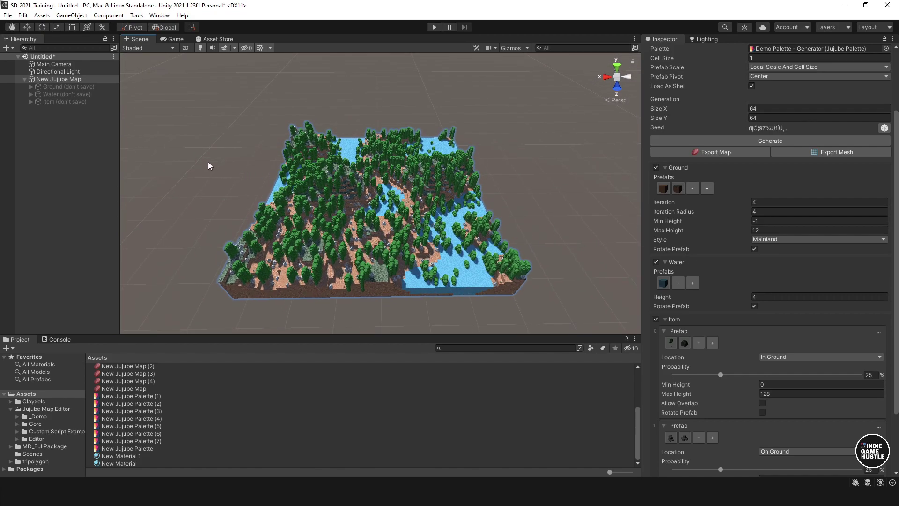
# Add another Jujube Map object to the scene and name it New Jujube Map2.
pyautogui.click(25, 79)
pyautogui.rightClick(64, 100)
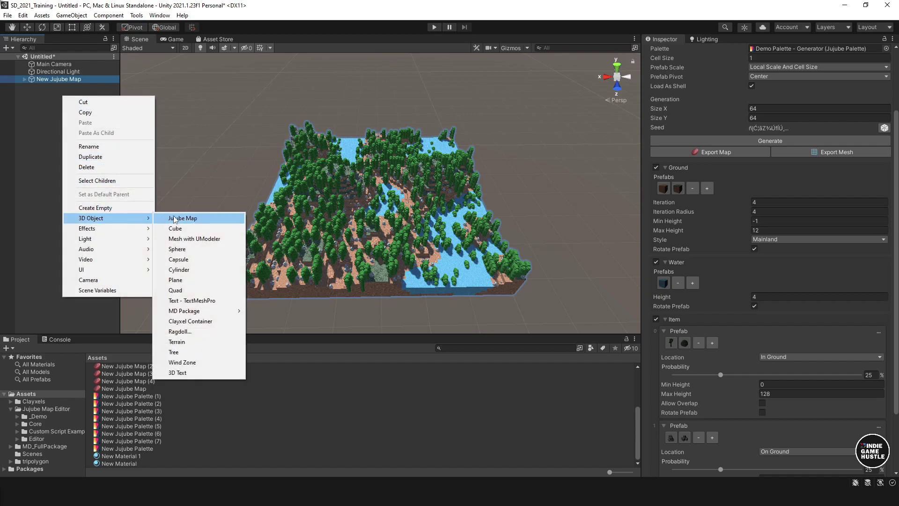
pyautogui.click(185, 217)
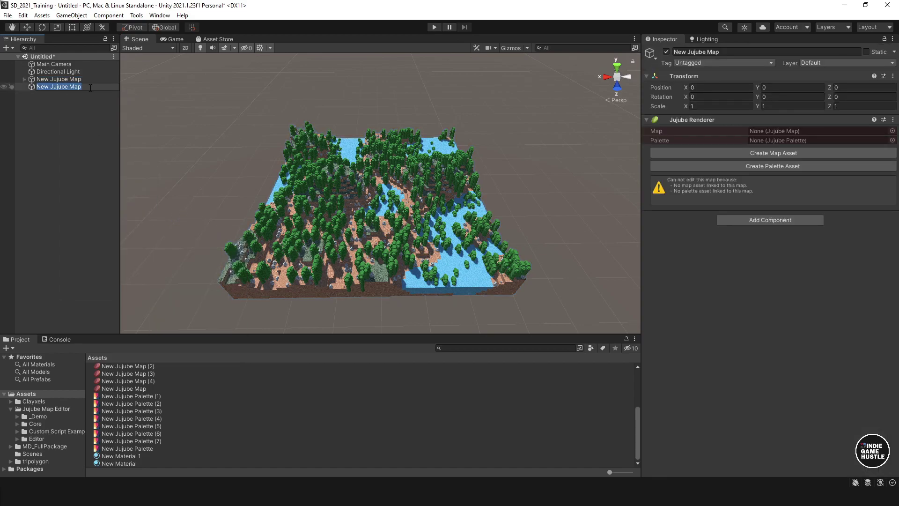
pyautogui.click(91, 87)
pyautogui.write('2')
pyautogui.click(79, 97)
pyautogui.click(80, 86)
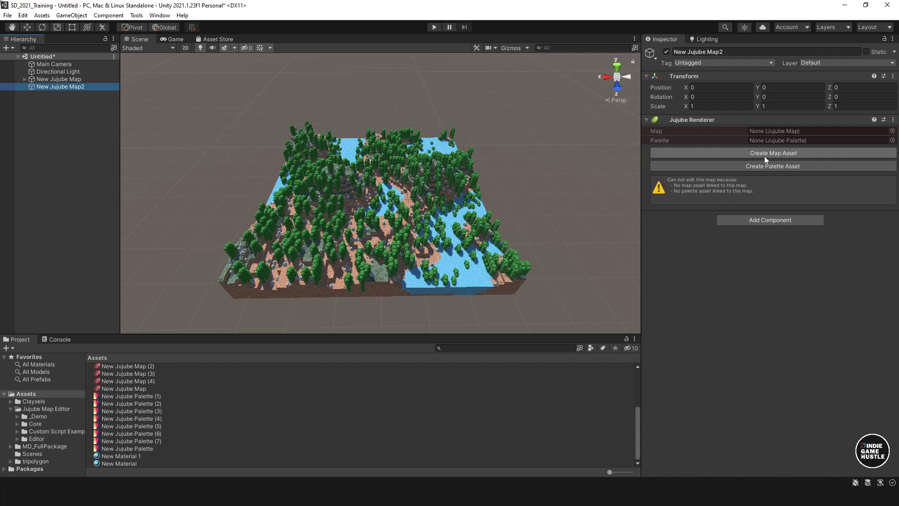
# Assign Demo Map and Demo Palette - Summer to New Jujube Map2 and inspect it beside the generated terrain.
pyautogui.click(892, 131)
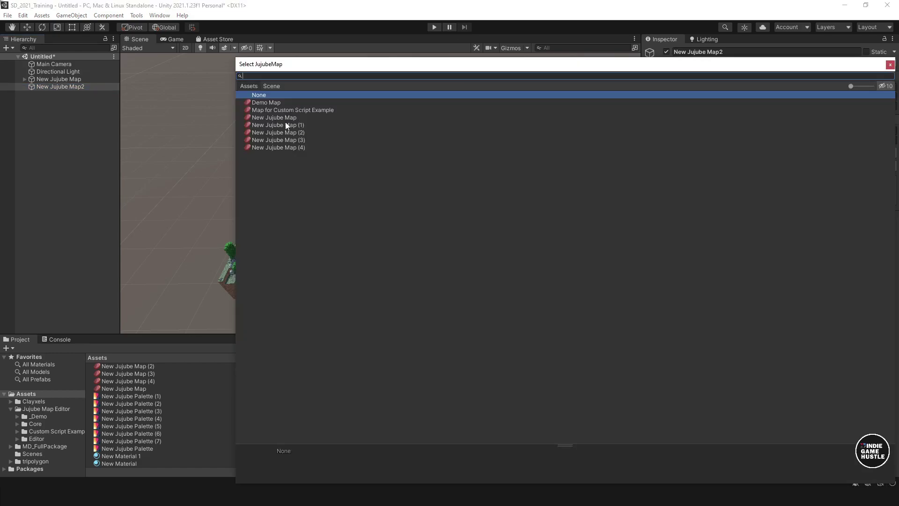
pyautogui.doubleClick(266, 103)
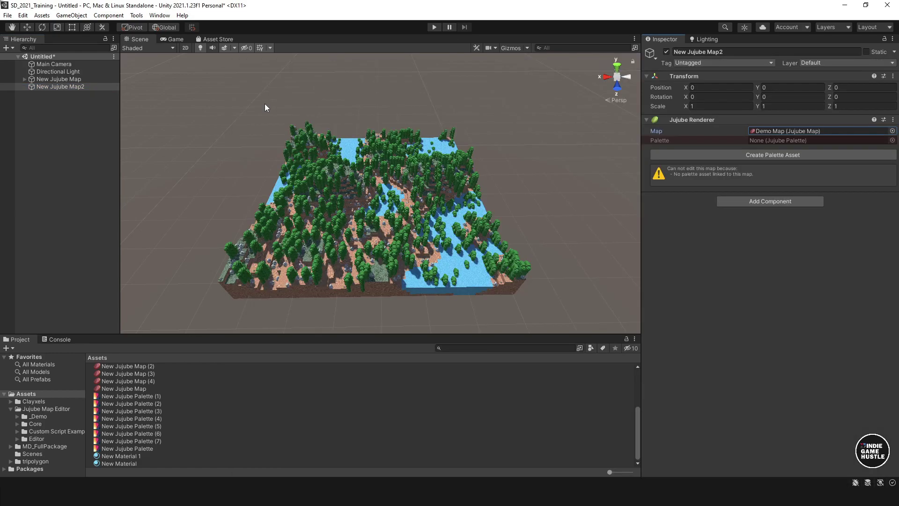
pyautogui.click(893, 140)
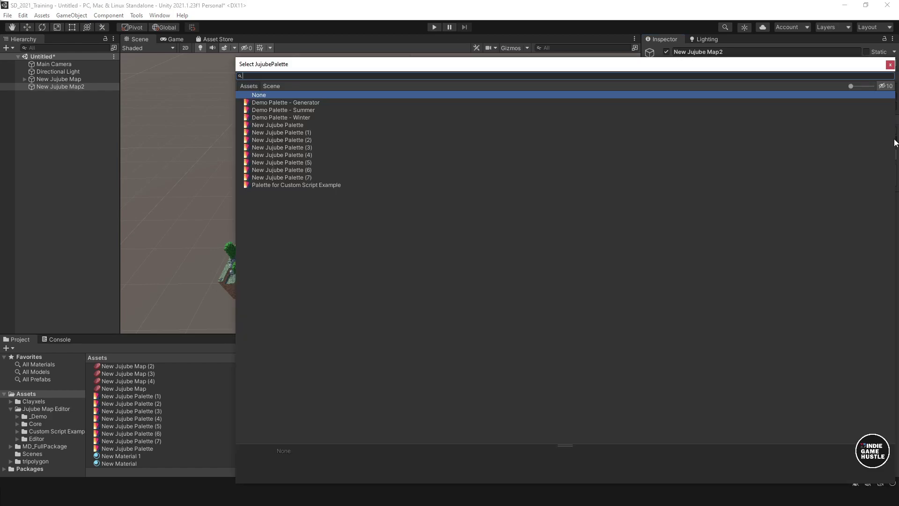
pyautogui.doubleClick(284, 110)
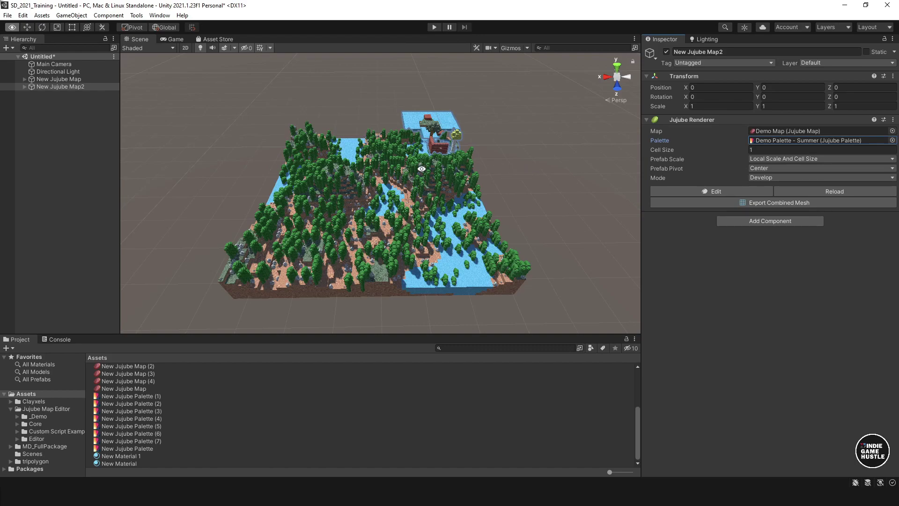
pyautogui.keyDown('alt'); pyautogui.moveTo(421, 169); pyautogui.dragTo(396, 245); pyautogui.keyUp('alt')
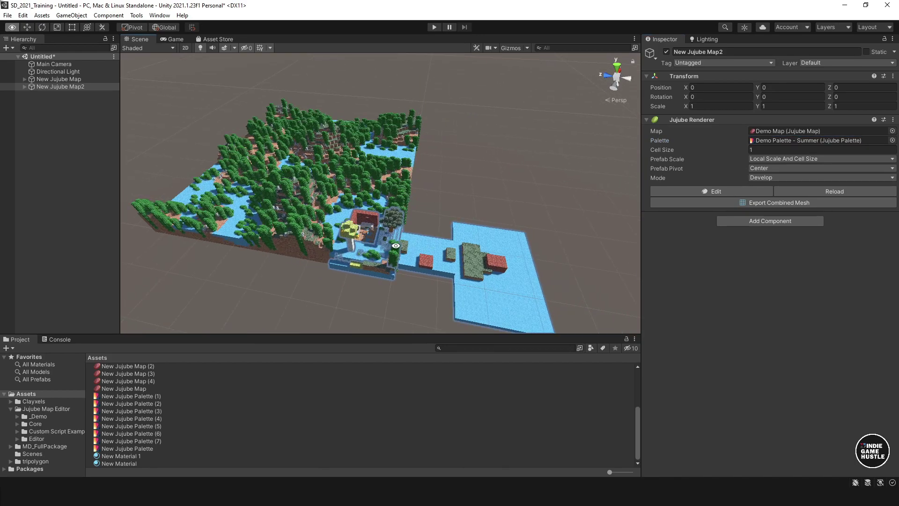
pyautogui.keyDown('alt'); pyautogui.scroll(2, 422, 257); pyautogui.keyUp('alt')
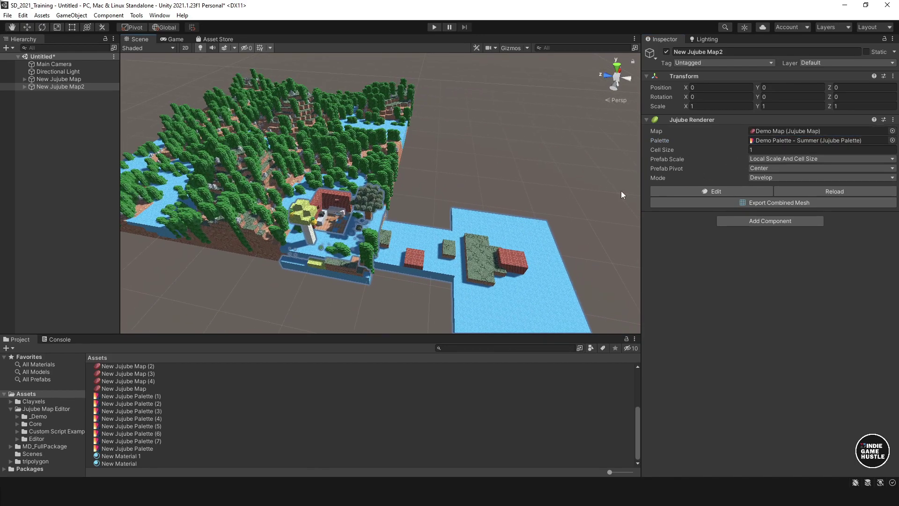
# Clear the Demo Map assignment from New Jujube Map2 and create a new map asset for it.
pyautogui.click(893, 131)
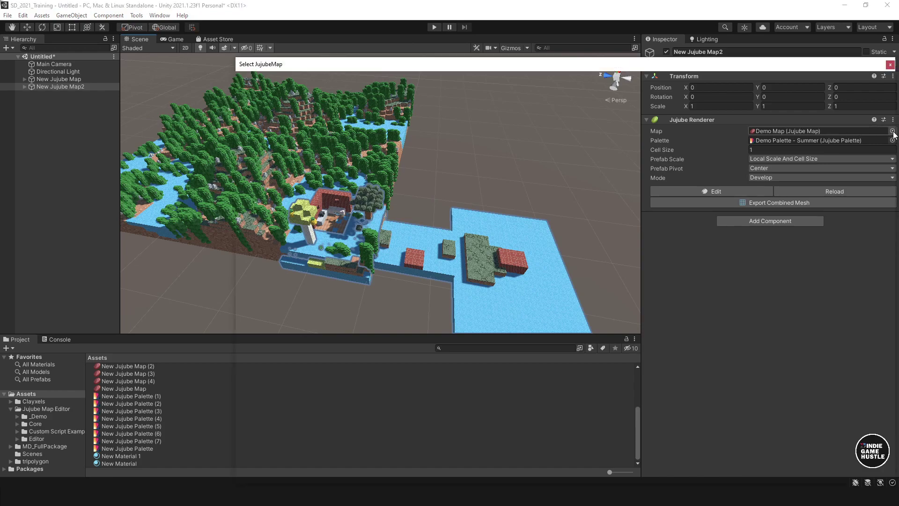
pyautogui.click(260, 96)
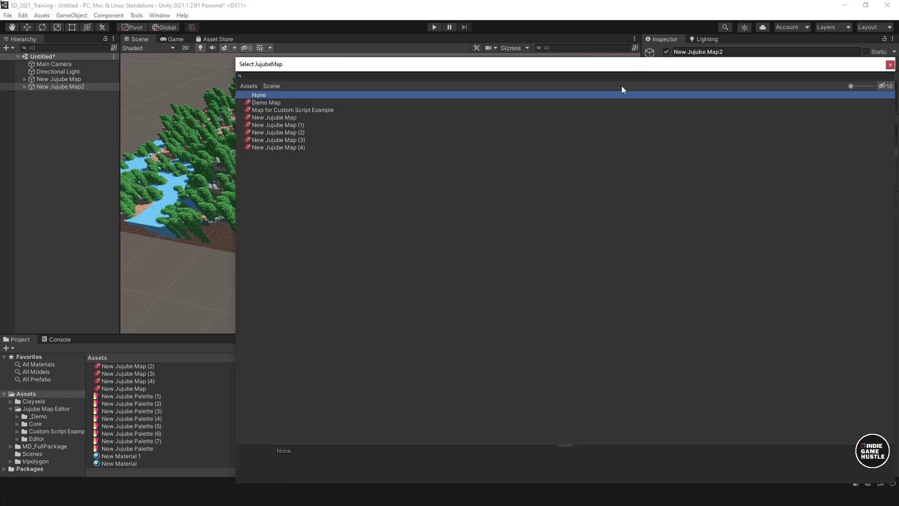
pyautogui.click(890, 64)
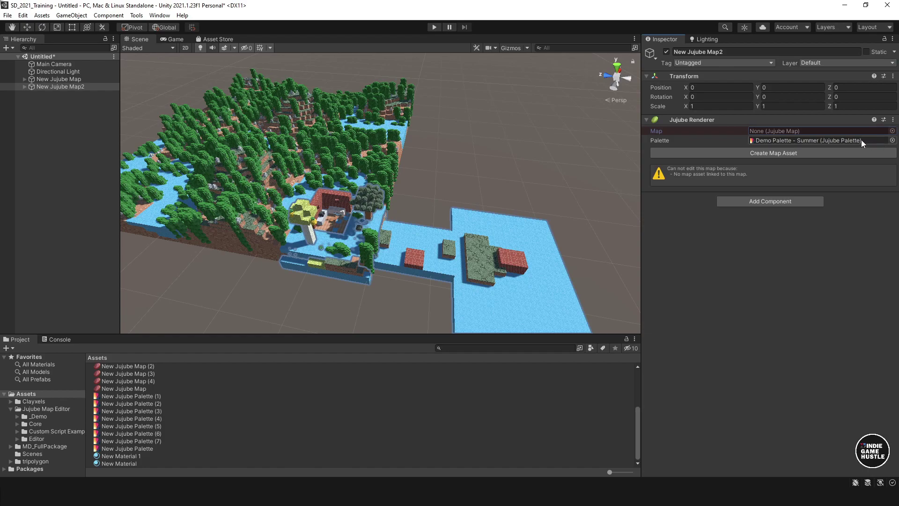
pyautogui.click(827, 153)
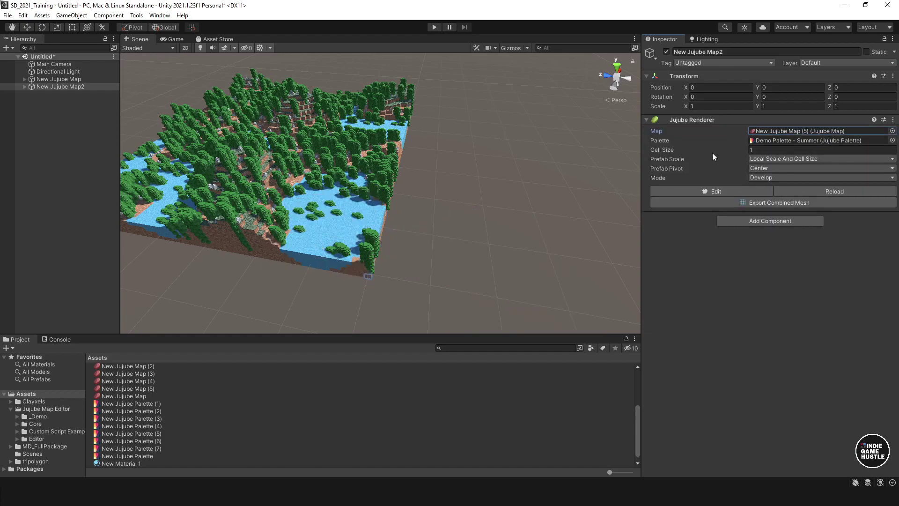
# Start editing New Jujube Map2 and brush a floor of wooden blocks beside the lake corner of the terrain.
pyautogui.click(711, 191)
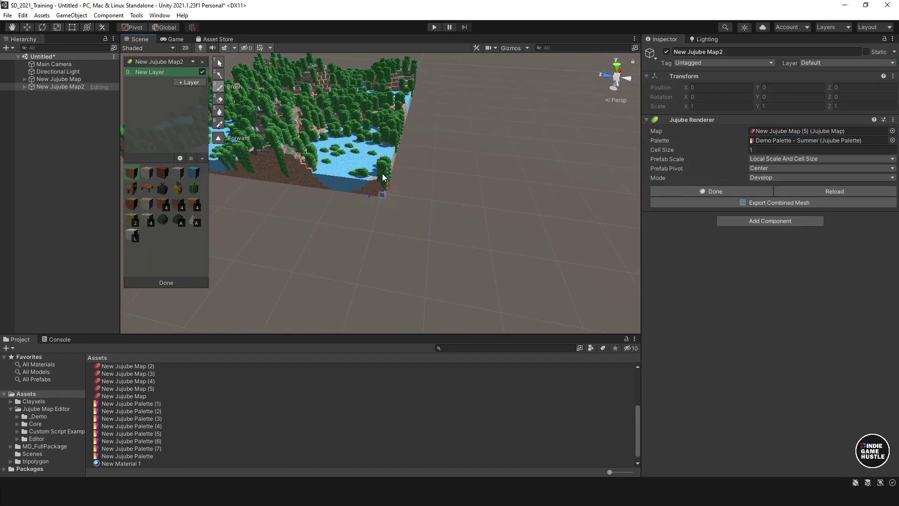
pyautogui.scroll(6, 383, 178)
pyautogui.keyDown('alt'); pyautogui.moveTo(349, 180); pyautogui.dragTo(397, 209); pyautogui.keyUp('alt')
pyautogui.click(432, 202)
pyautogui.scroll(7, 427, 197)
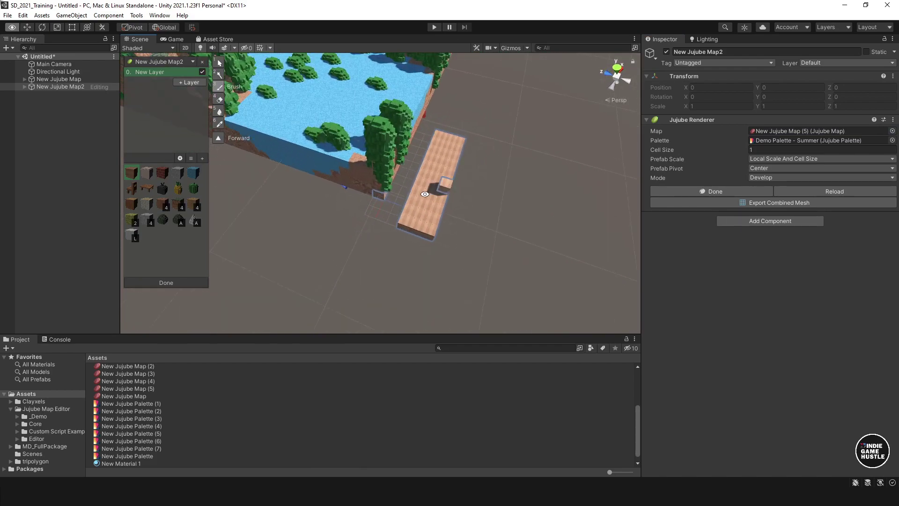
pyautogui.moveTo(425, 194); pyautogui.dragTo(398, 187, button='right')
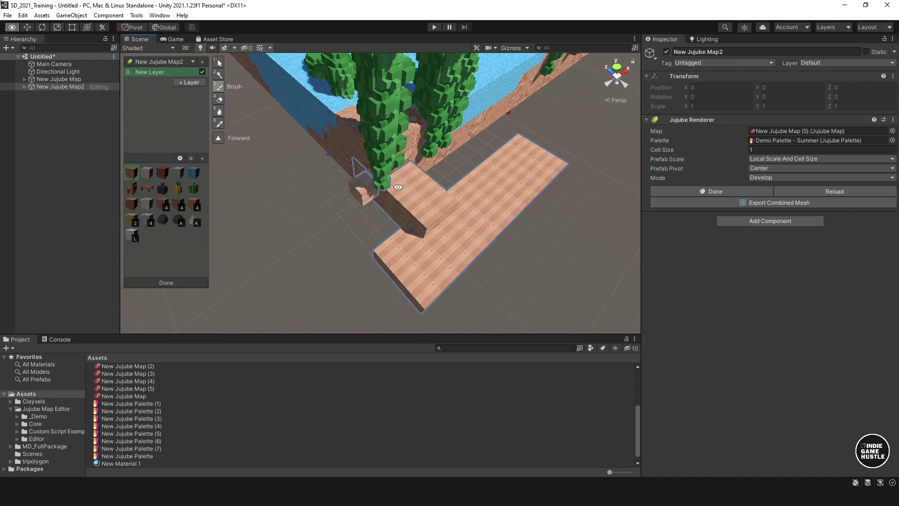
# Undo the brushed wooden blocks and paint a single rectangular wooden floor beside the terrain's lake corner.
pyautogui.hotkey('ctrl', 'z')
pyautogui.hotkey('ctrl', 'z')
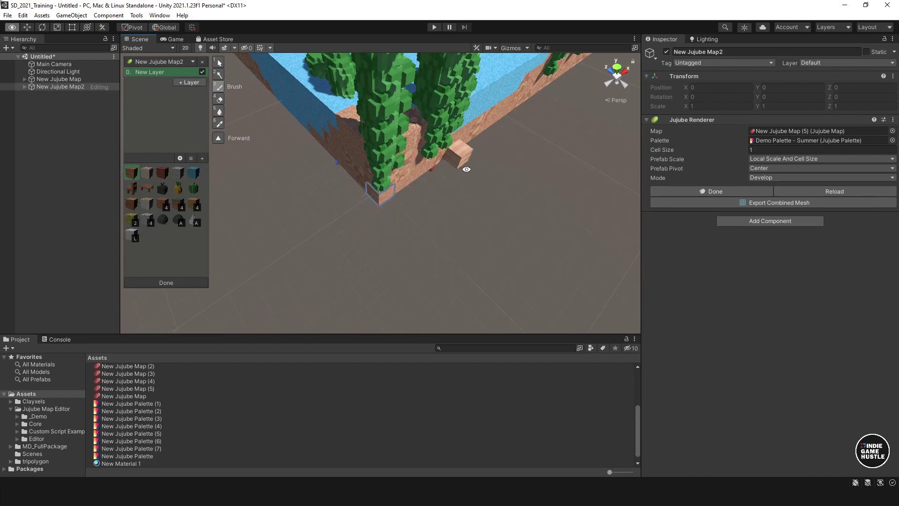
pyautogui.moveTo(466, 169); pyautogui.dragTo(392, 155, button='right')
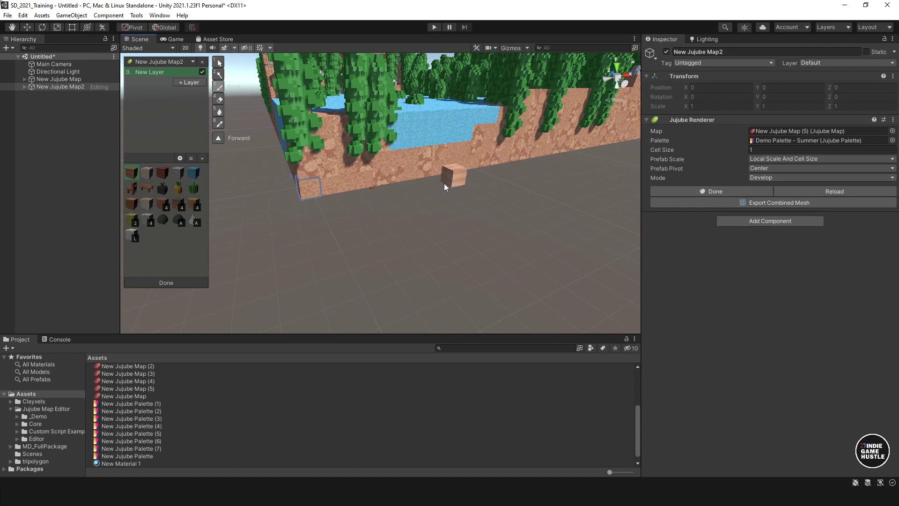
pyautogui.moveTo(413, 189)
pyautogui.mouseDown()
pyautogui.moveTo(313, 243)
pyautogui.moveTo(382, 234)
pyautogui.mouseUp()
pyautogui.scroll(-4, 382, 238)
pyautogui.moveTo(445, 210); pyautogui.dragTo(529, 285, button='right')
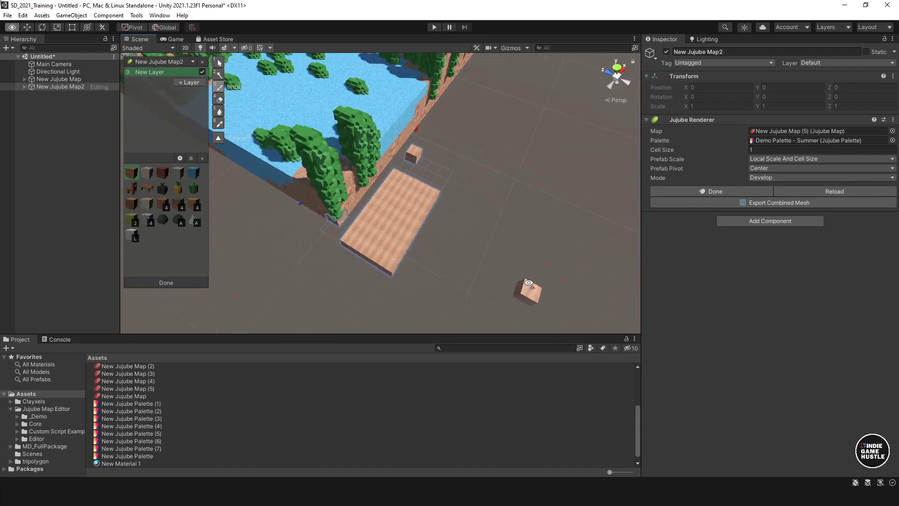
pyautogui.scroll(-4, 415, 215)
pyautogui.moveTo(414, 186); pyautogui.dragTo(437, 224, button='middle')
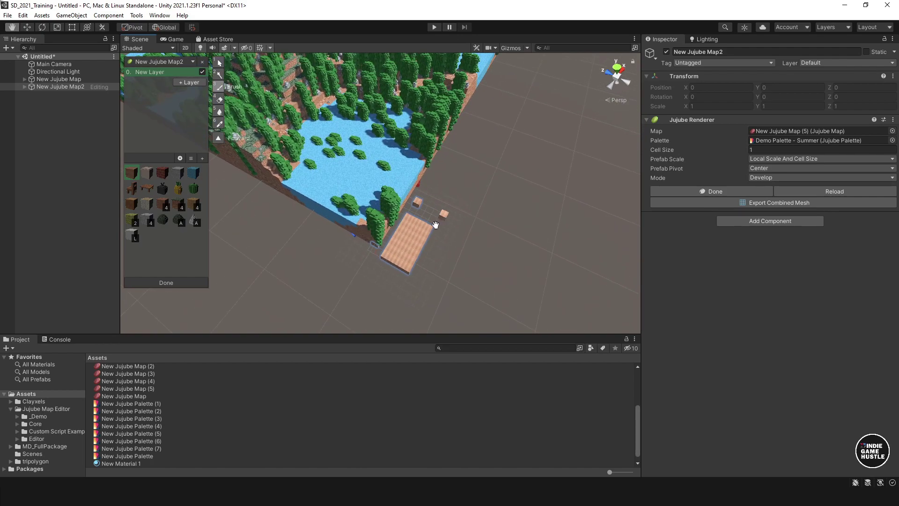
pyautogui.moveTo(476, 282); pyautogui.dragTo(487, 263, button='middle')
pyautogui.keyDown('alt'); pyautogui.moveTo(515, 229); pyautogui.dragTo(608, 189); pyautogui.keyUp('alt')
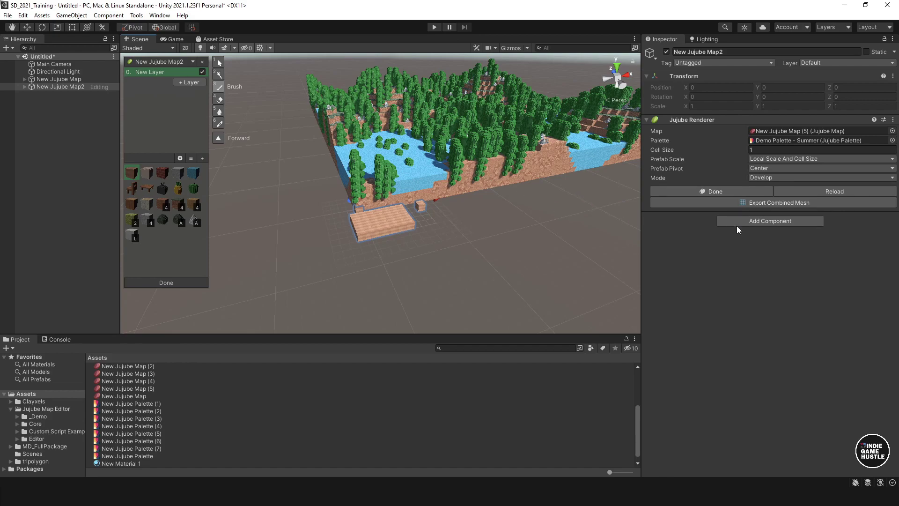
# Delete New Jujube Map2 from the scene and view the remaining generated map.
pyautogui.click(74, 86)
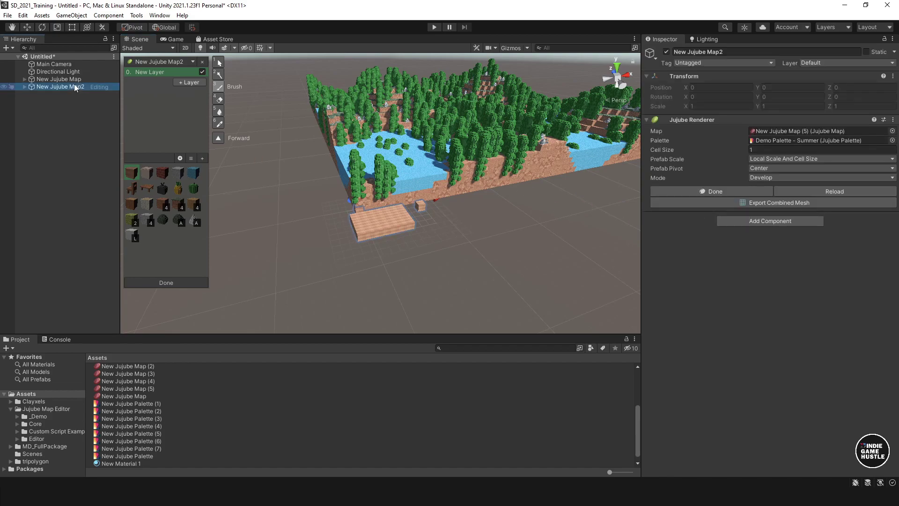
pyautogui.press('Delete')
pyautogui.keyDown('alt'); pyautogui.moveTo(499, 135); pyautogui.dragTo(322, 202); pyautogui.keyUp('alt')
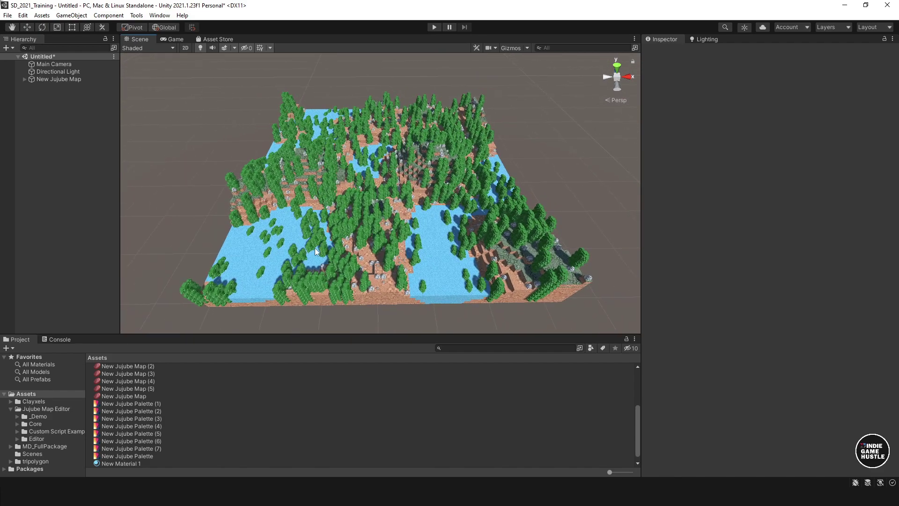
# Open the Demo scene from the Jujube Map Editor folder without saving the current scene.
pyautogui.click(42, 409)
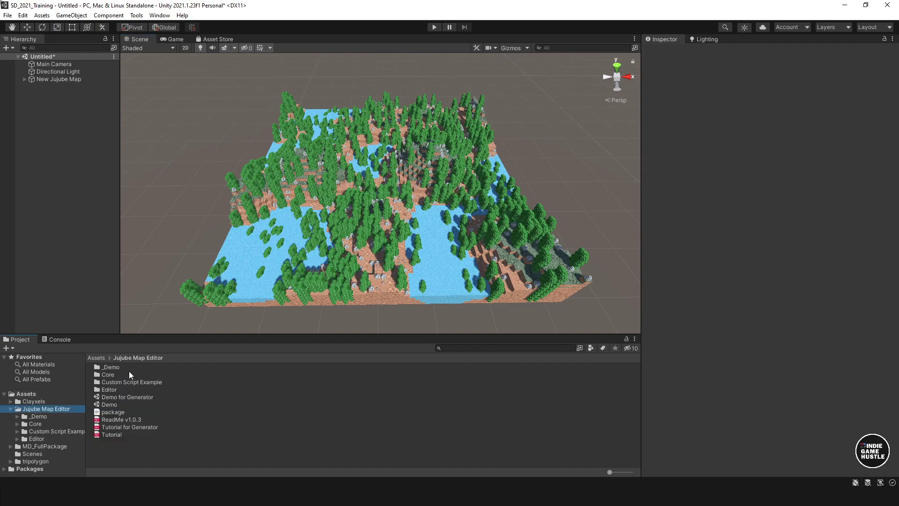
pyautogui.doubleClick(109, 406)
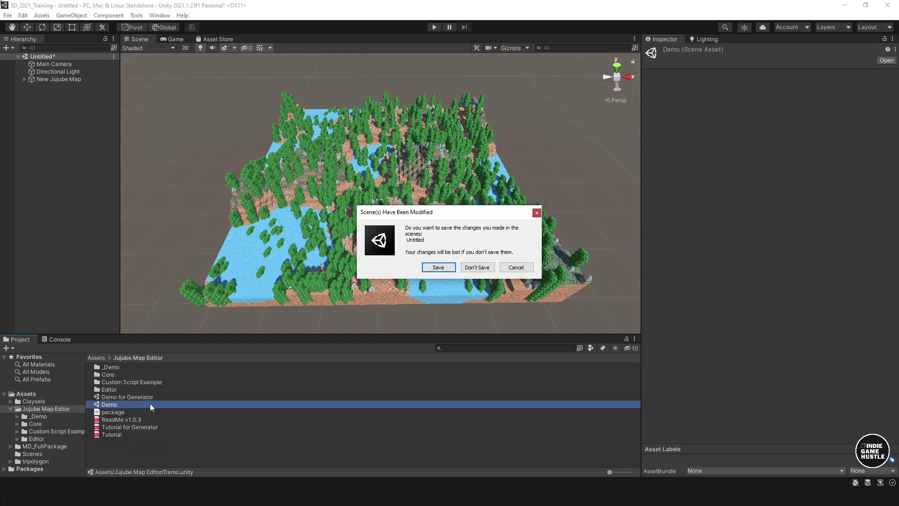
pyautogui.click(476, 268)
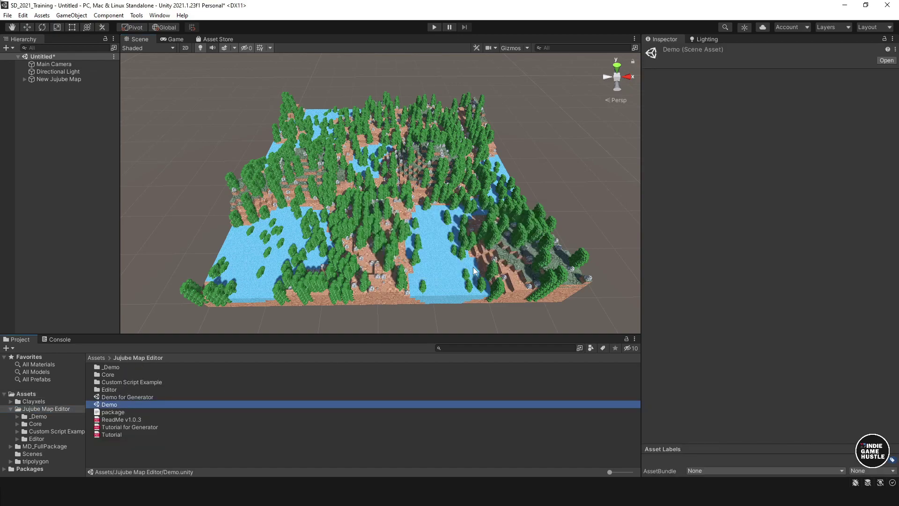
pyautogui.keyDown('alt'); pyautogui.moveTo(348, 253); pyautogui.dragTo(452, 220); pyautogui.keyUp('alt')
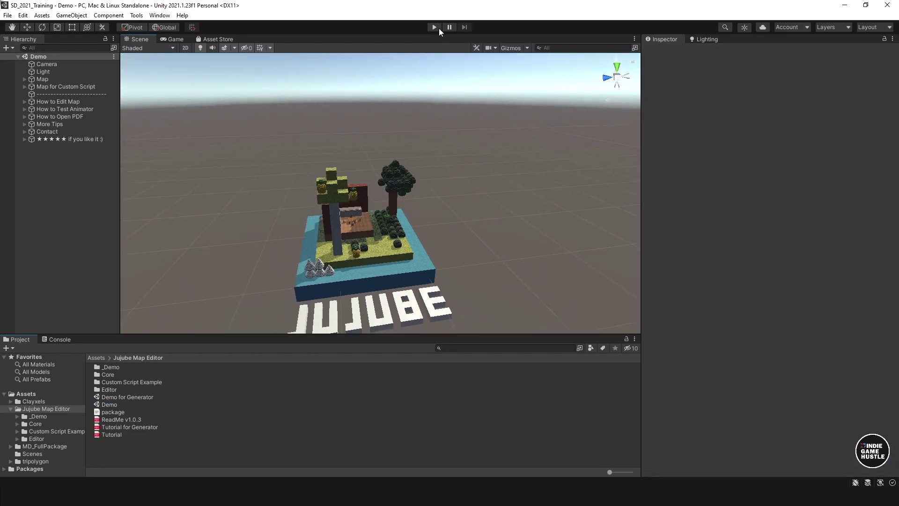
# Play the Demo scene, test the map's forward and backward block animations, and stop playback.
pyautogui.click(435, 27)
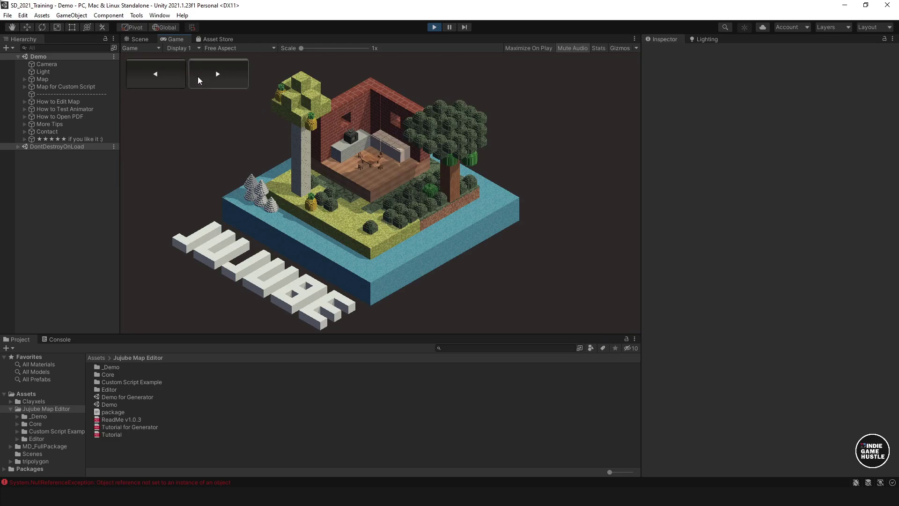
pyautogui.click(201, 77)
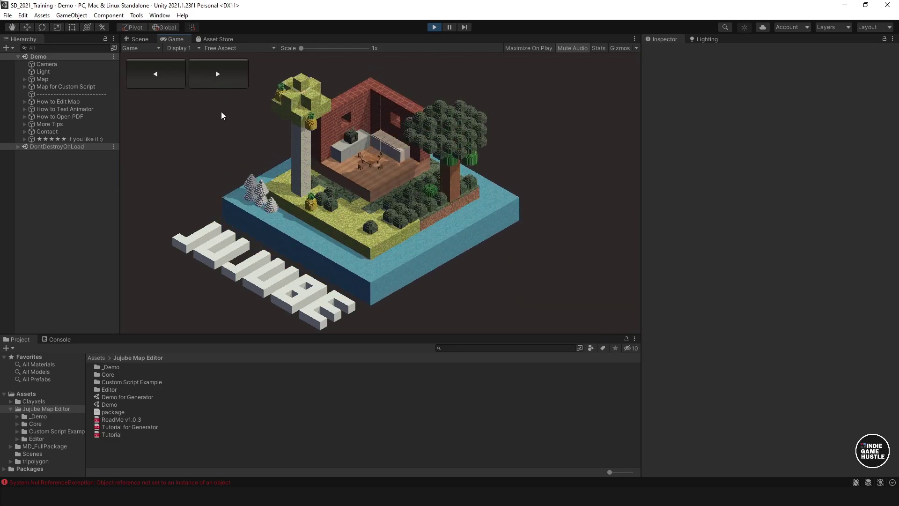
pyautogui.click(227, 75)
pyautogui.click(228, 83)
pyautogui.click(221, 71)
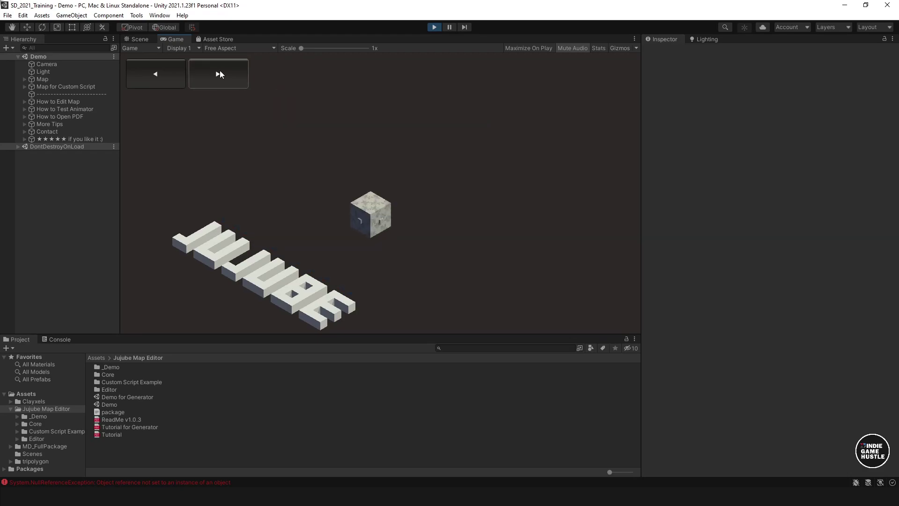
pyautogui.click(157, 83)
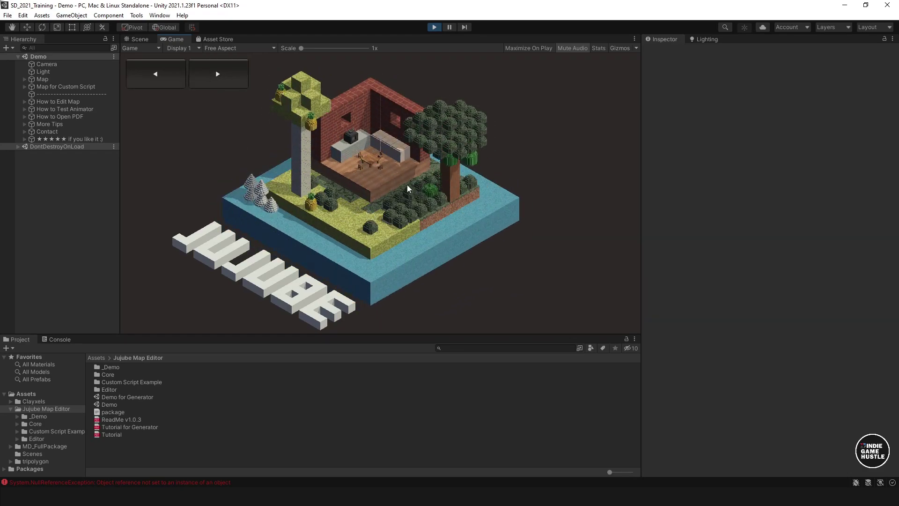
pyautogui.click(434, 27)
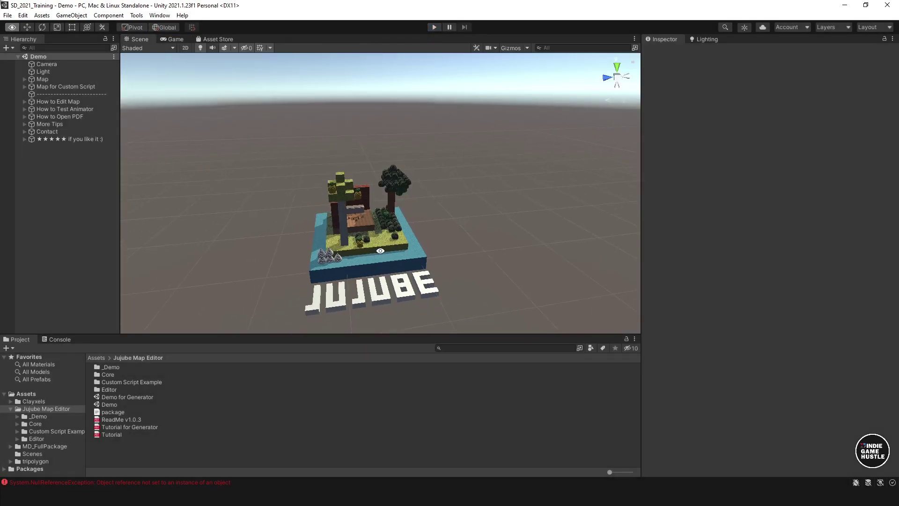
# Examine the demo island and the component settings of the Map for Custom Script and Map objects.
pyautogui.keyDown('alt'); pyautogui.moveTo(381, 251); pyautogui.dragTo(360, 248); pyautogui.keyUp('alt')
pyautogui.keyDown('alt'); pyautogui.moveTo(359, 247); pyautogui.dragTo(375, 217, button='middle'); pyautogui.keyUp('alt')
pyautogui.keyDown('alt'); pyautogui.scroll(3, 385, 213); pyautogui.keyUp('alt')
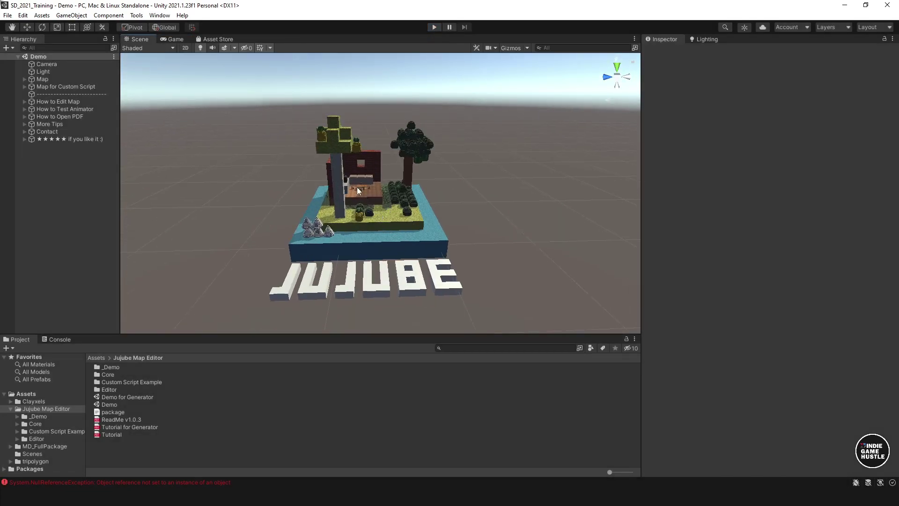
pyautogui.click(55, 86)
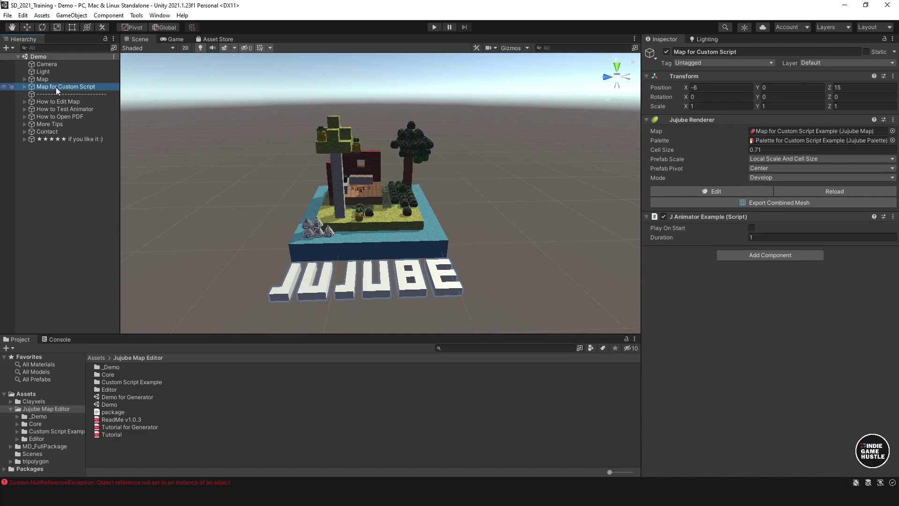
pyautogui.click(40, 79)
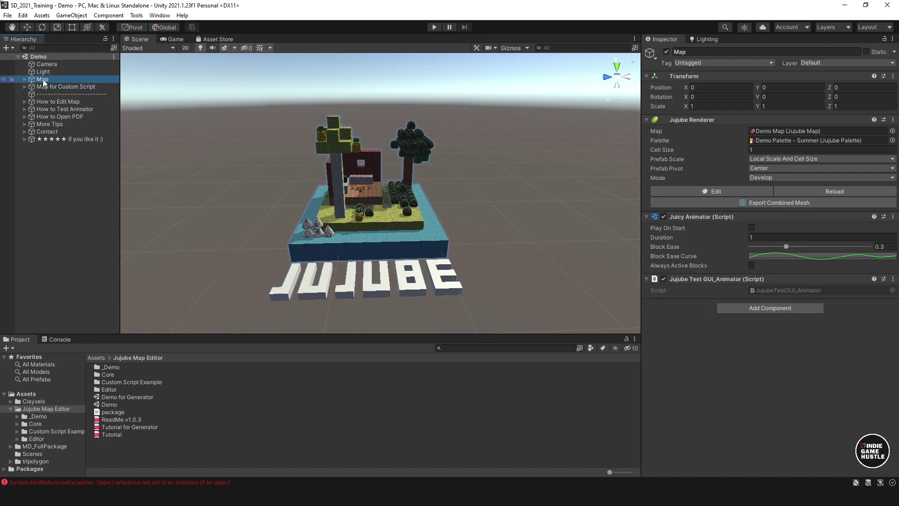